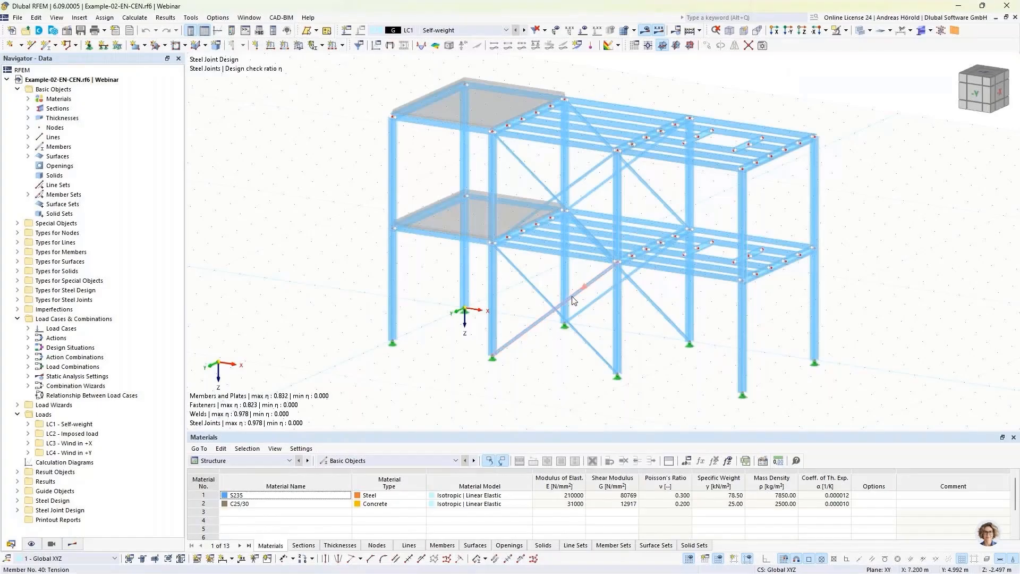
# Browse the Steel Structures example models in Dlubal Center and return to the Example-02-EN-CEN model in RFEM.
pyautogui.moveTo(574, 300)
pyautogui.click(37, 32)
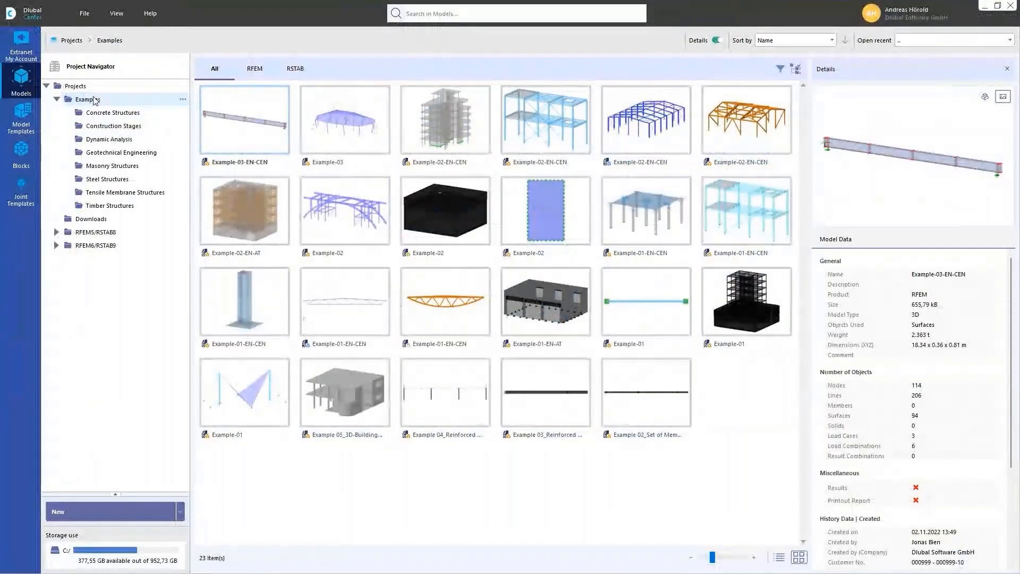
pyautogui.click(109, 181)
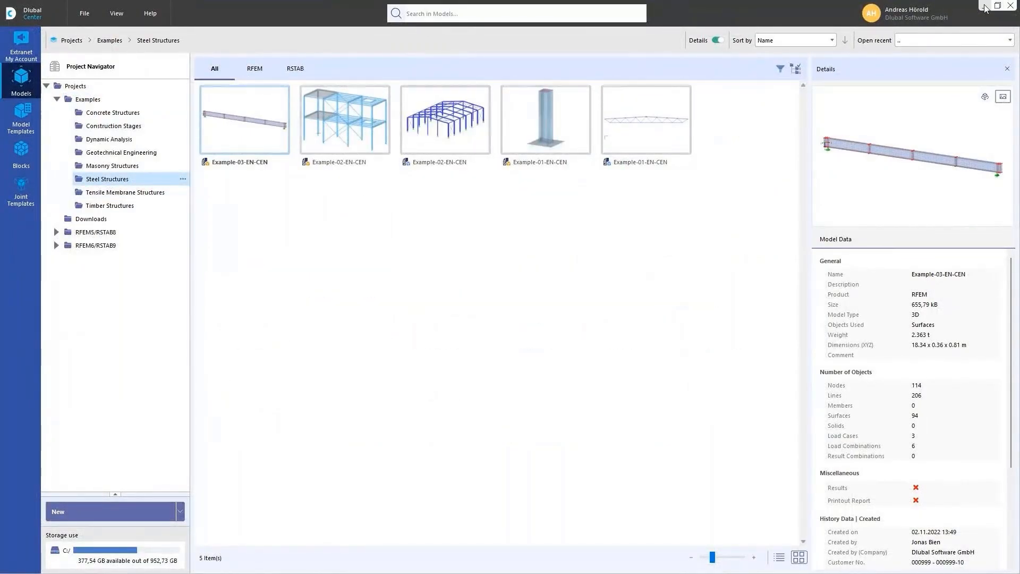
pyautogui.doubleClick(372, 118)
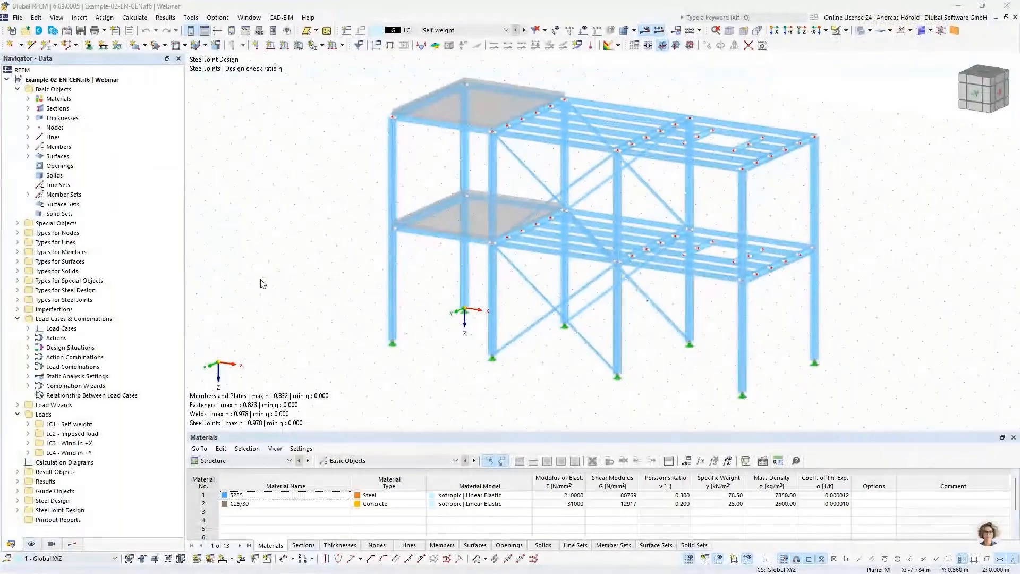
# Review the activated add-ons in the model's base data, checking Steel Design and Steel Joints, without changing anything.
pyautogui.click(67, 30)
pyautogui.click(279, 66)
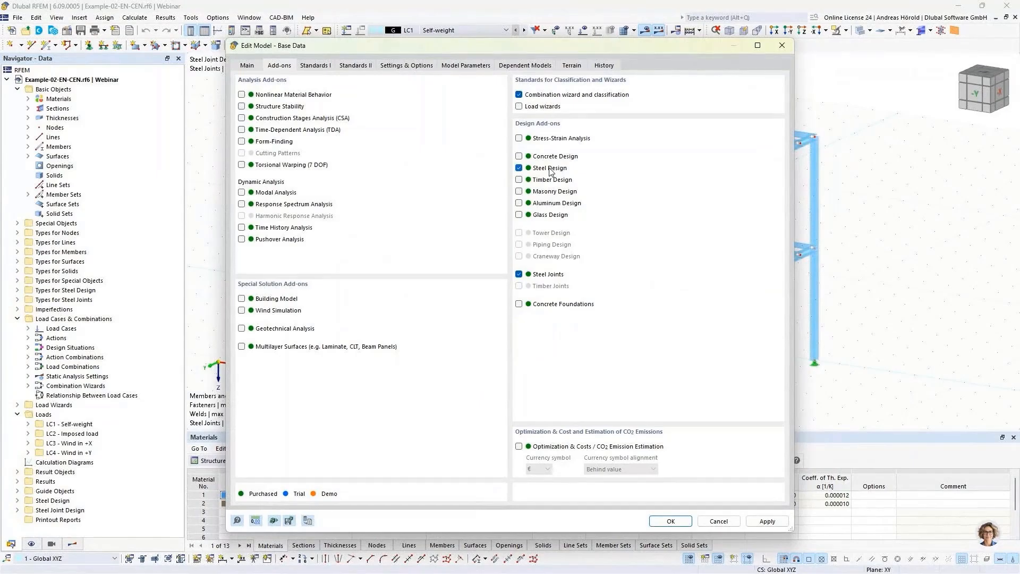
pyautogui.click(717, 520)
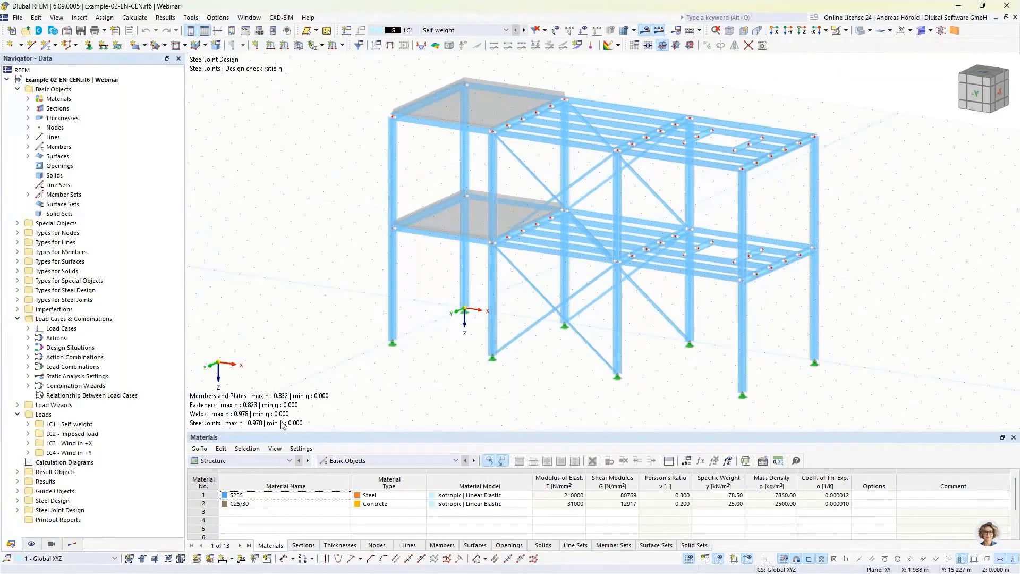
# Exclude all members from the Steel Design objects, leaving only the member sets, and calculate the Steel Design results.
pyautogui.click(238, 460)
pyautogui.click(236, 531)
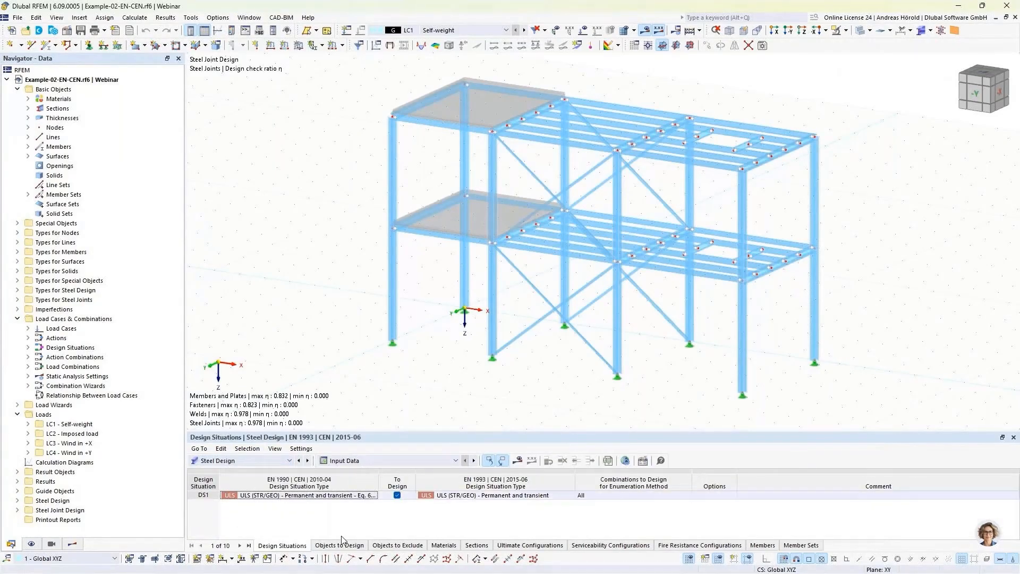
pyautogui.click(340, 545)
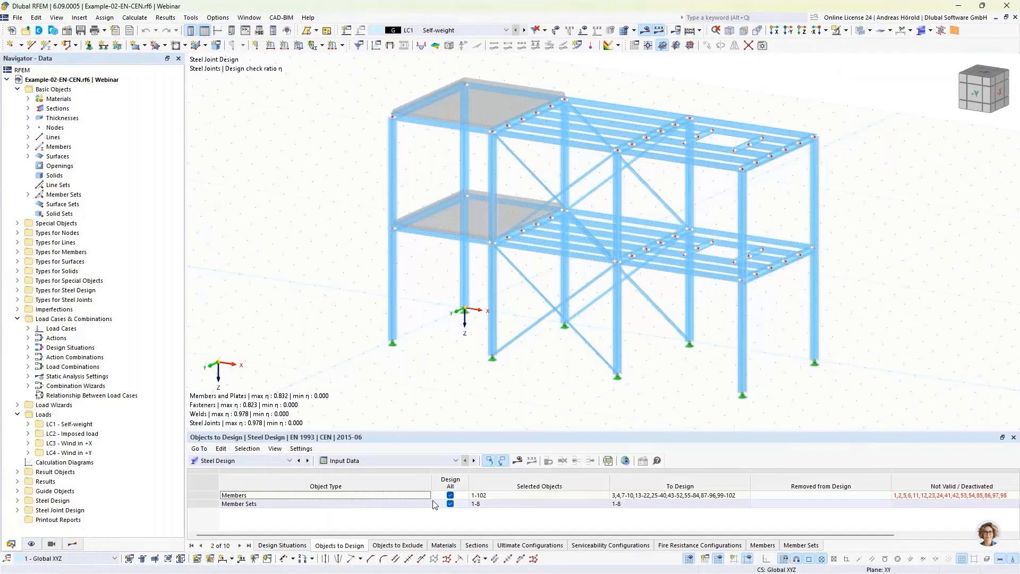
pyautogui.click(450, 495)
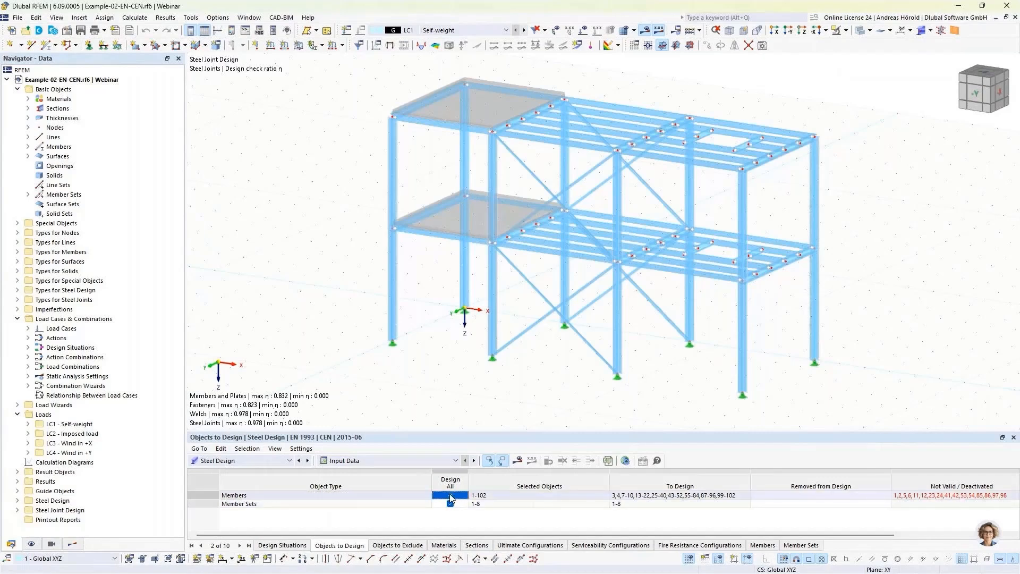
pyautogui.click(450, 495)
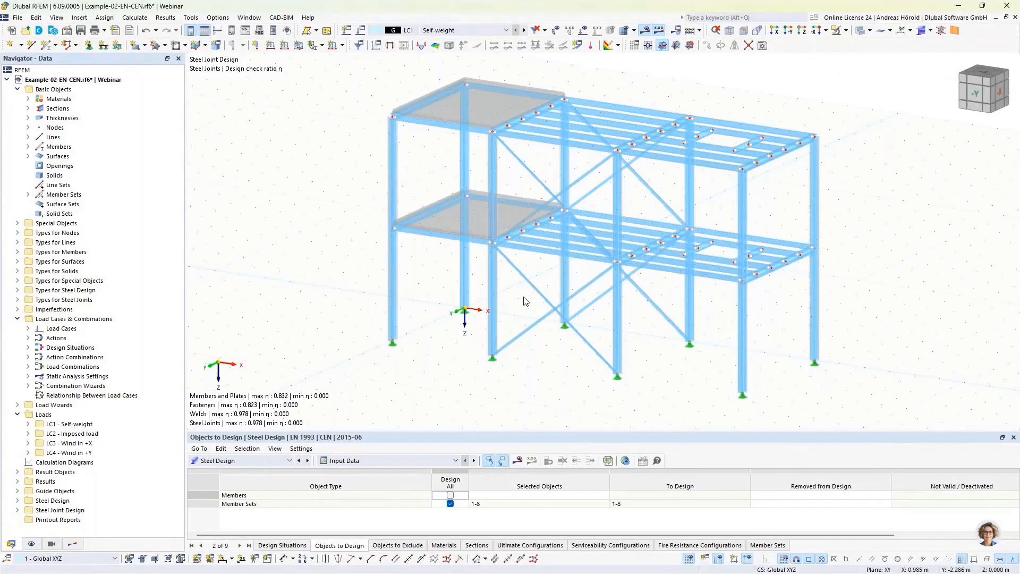
pyautogui.click(518, 461)
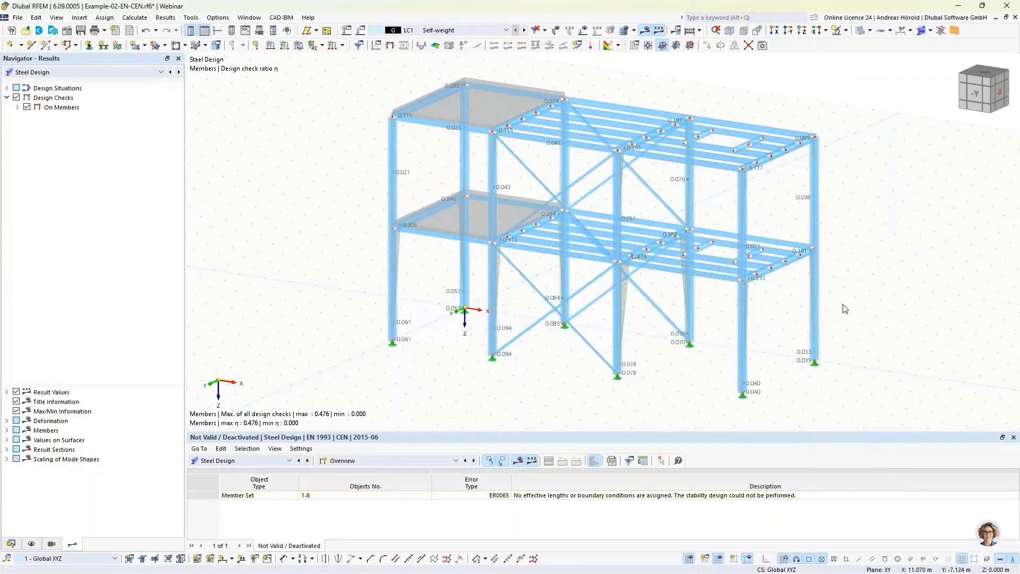
# Display the model as wireframe and examine the Steel Design ratios on members by design situation in an enlarged results table.
pyautogui.click(870, 30)
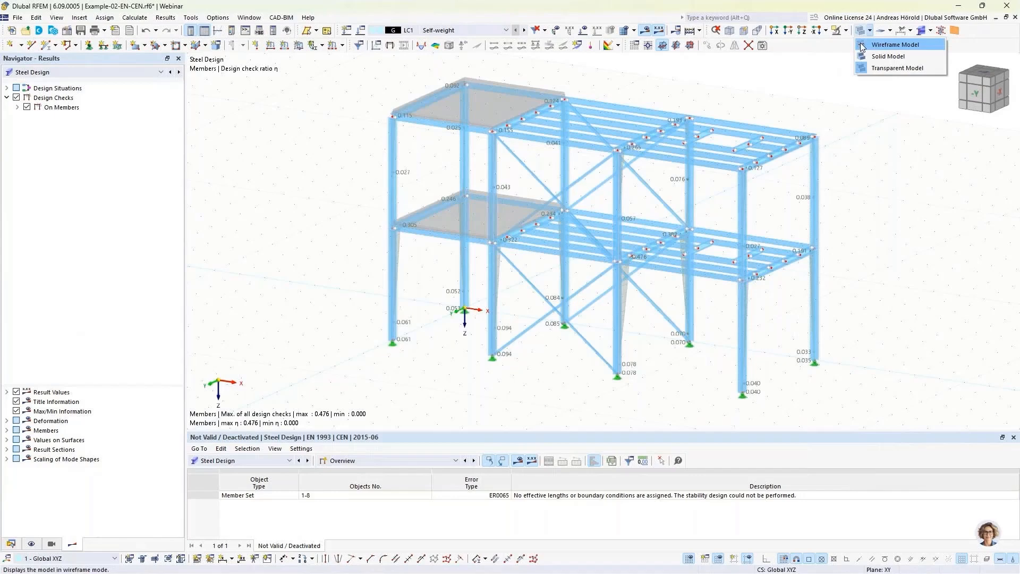
pyautogui.click(895, 45)
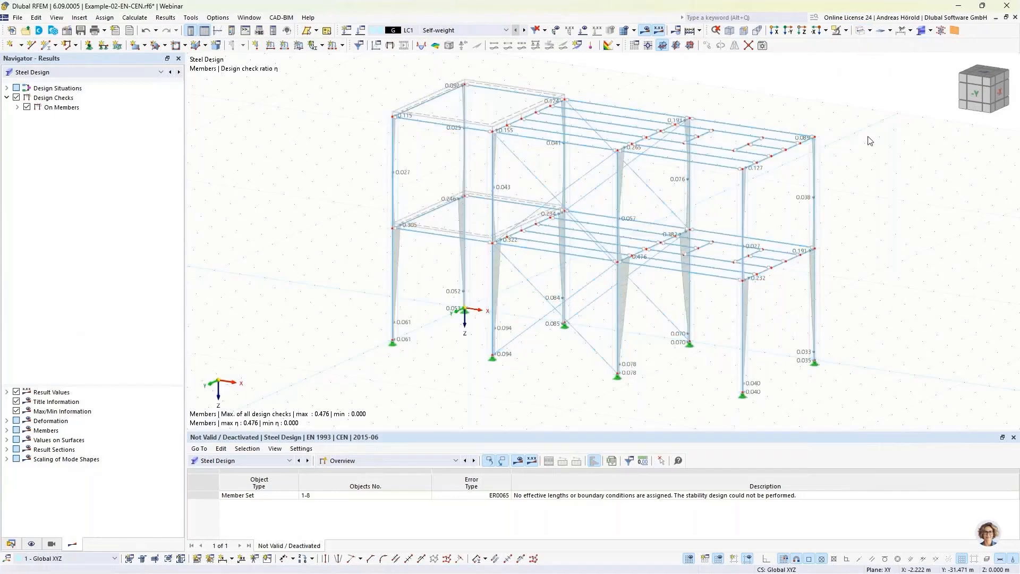
pyautogui.click(378, 461)
pyautogui.click(379, 485)
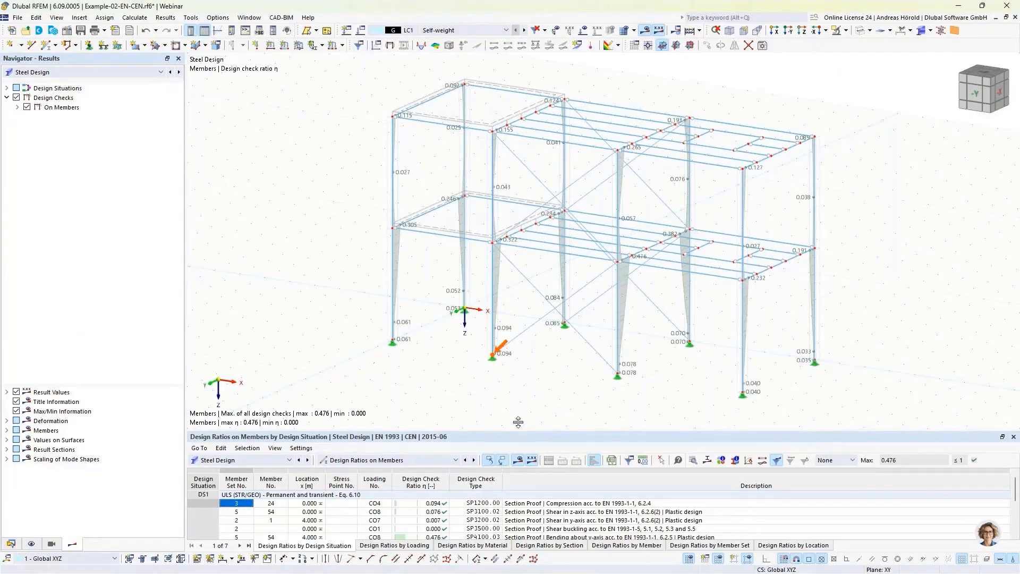
pyautogui.moveTo(521, 429); pyautogui.dragTo(520, 373)
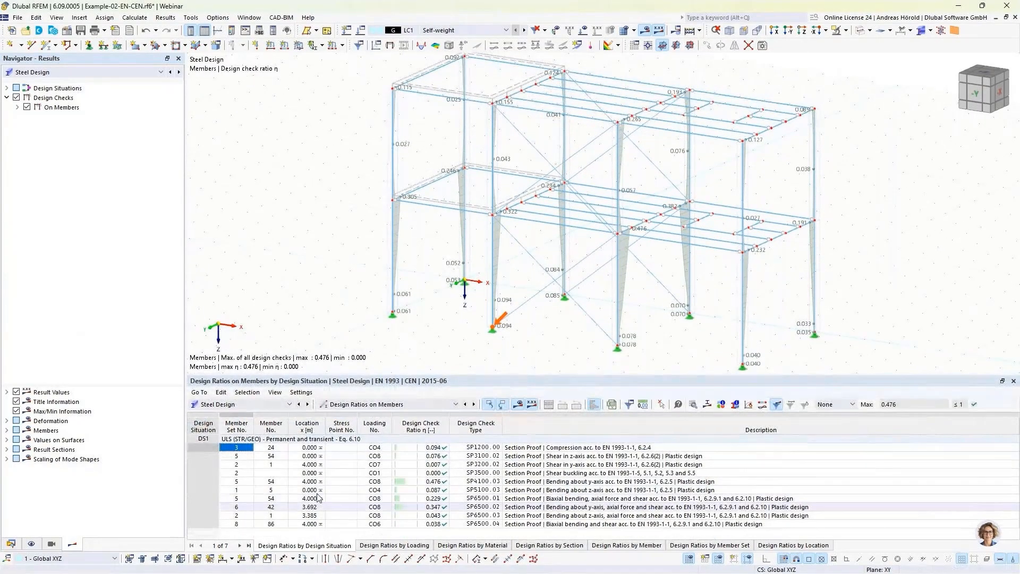
# Reactivate the design of all members in the Steel Design input data and check the effect on the existing results.
pyautogui.click(354, 405)
pyautogui.click(353, 414)
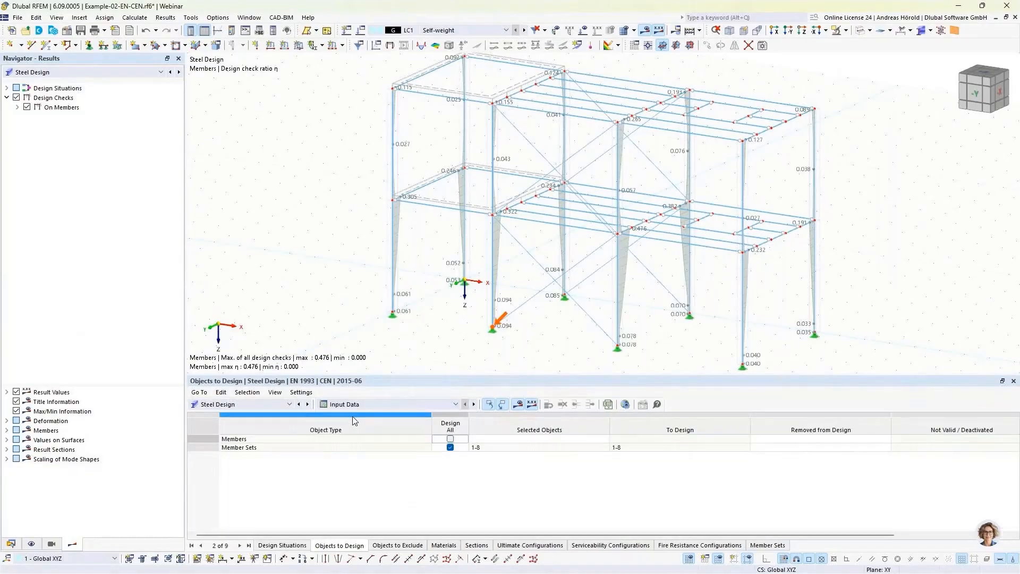
pyautogui.click(451, 439)
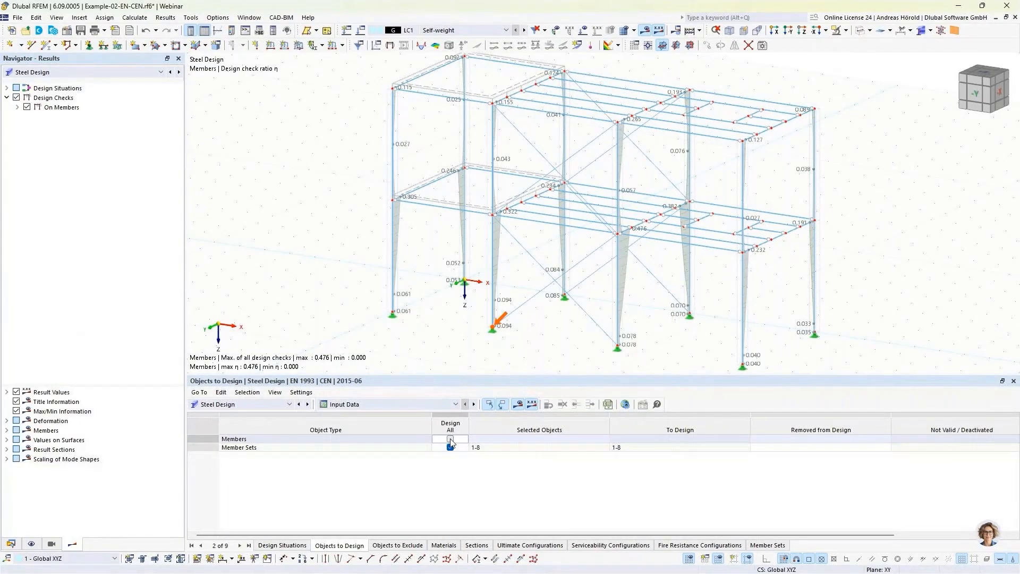
pyautogui.click(451, 440)
pyautogui.click(553, 343)
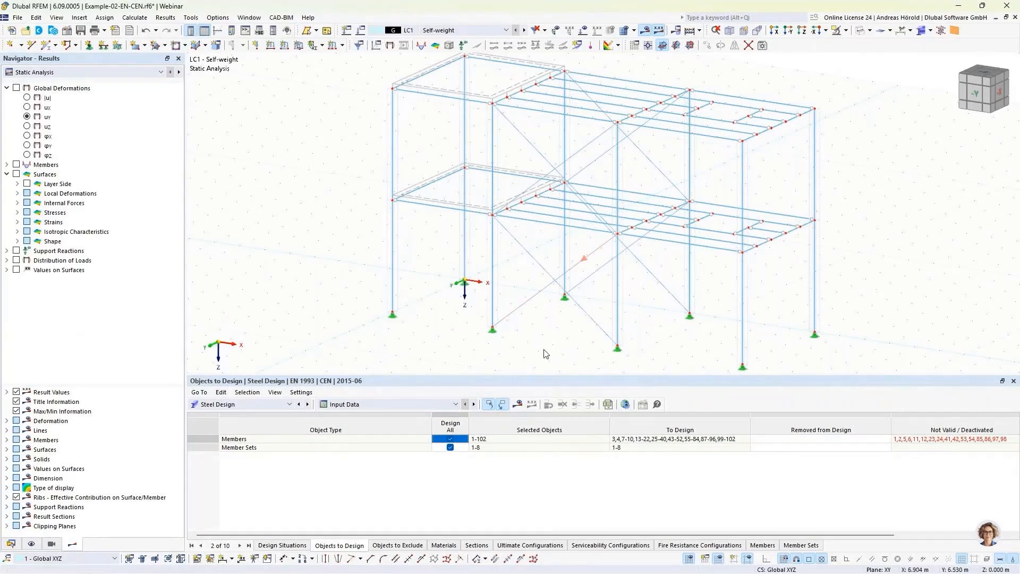
# Exclude all members from the Steel Design objects again and recalculate the Steel Design results.
pyautogui.click(450, 439)
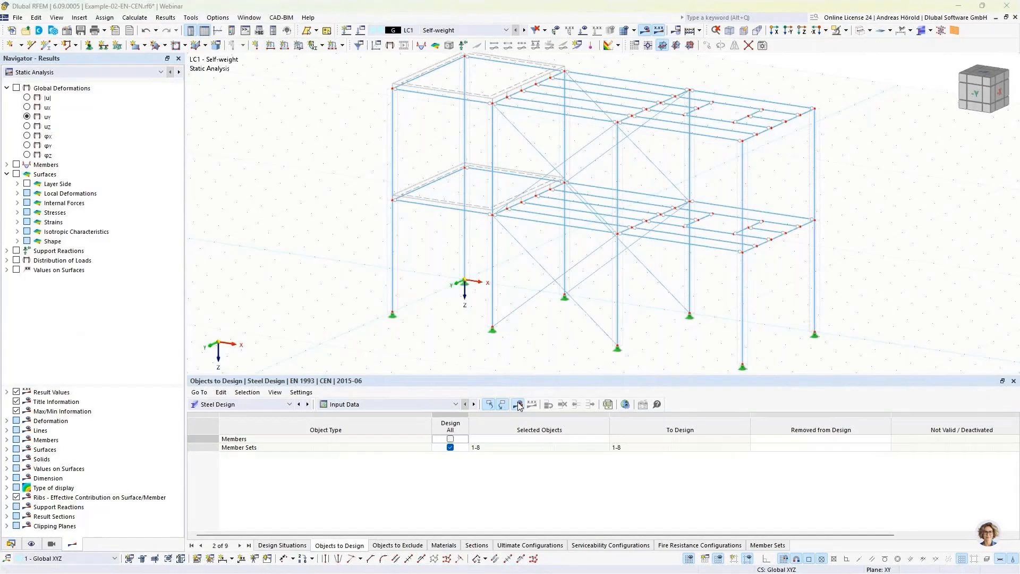
pyautogui.click(518, 405)
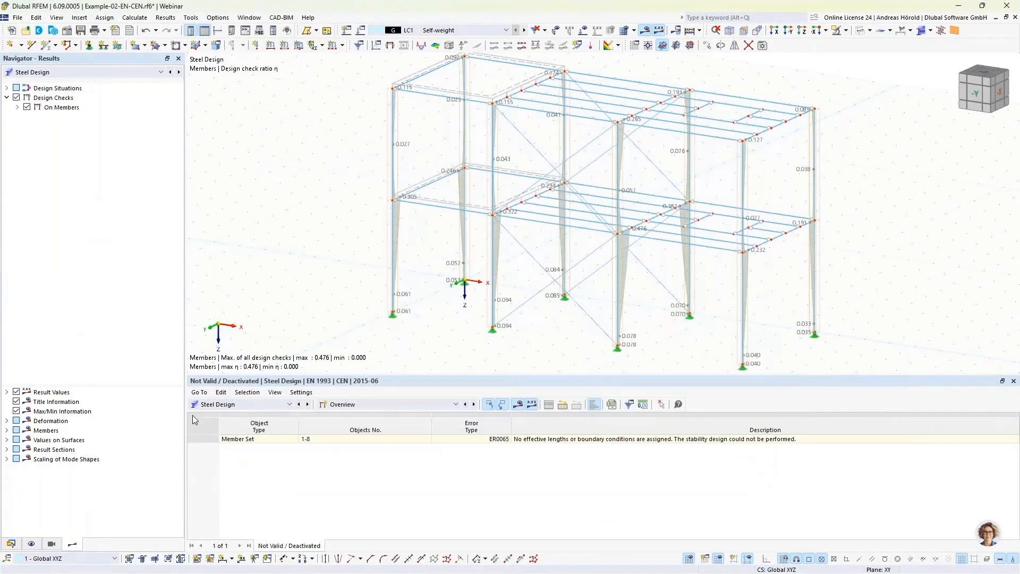
# Turn off deleting all add-on results by changing input data in the global Steel Design settings.
pyautogui.click(11, 544)
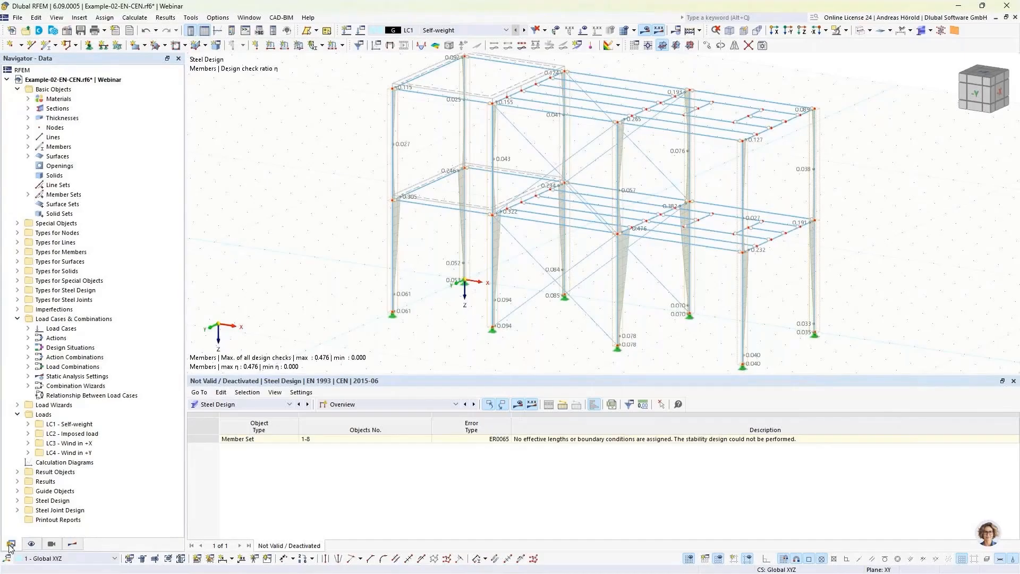
pyautogui.rightClick(49, 502)
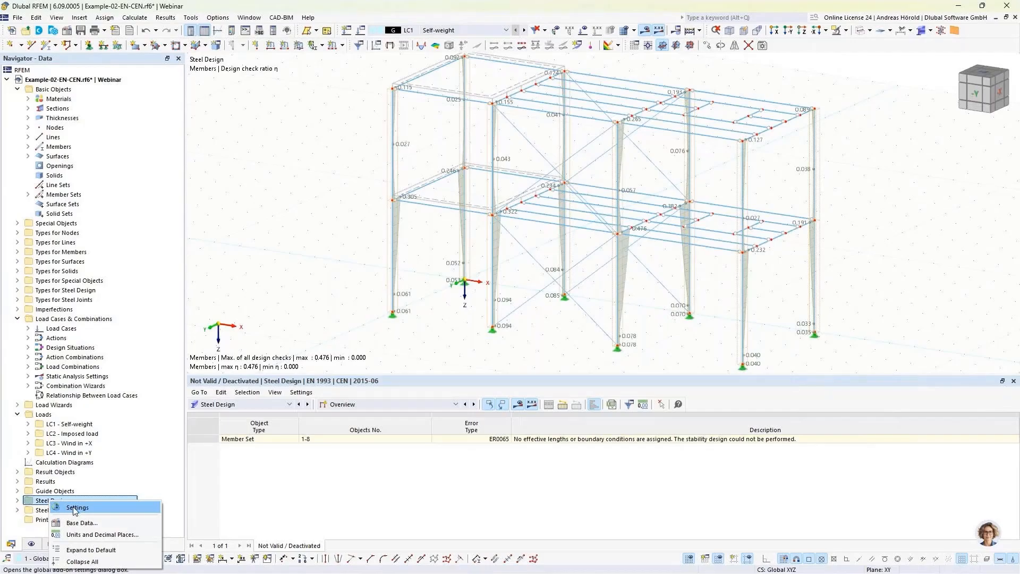
pyautogui.click(381, 405)
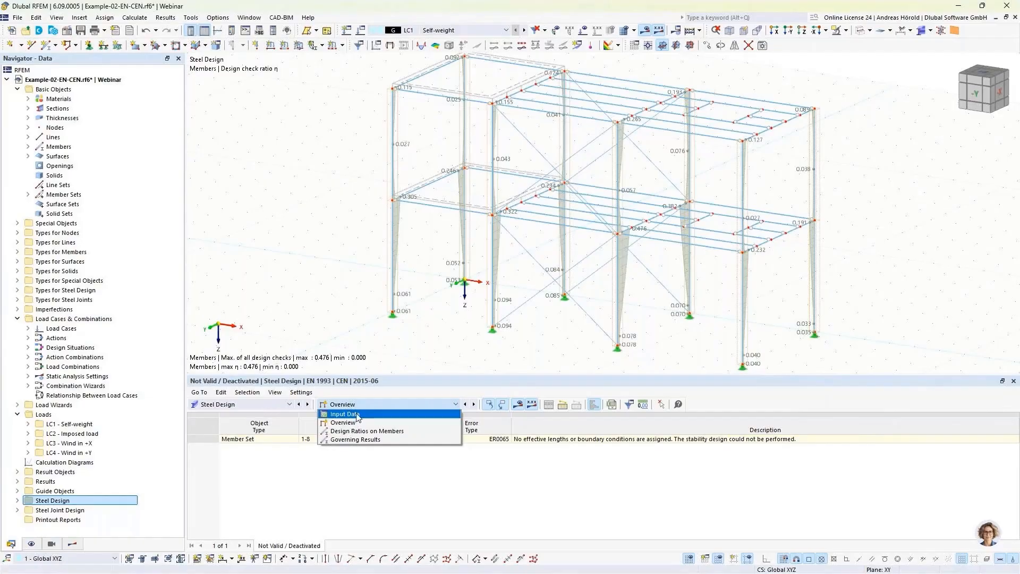
pyautogui.click(351, 415)
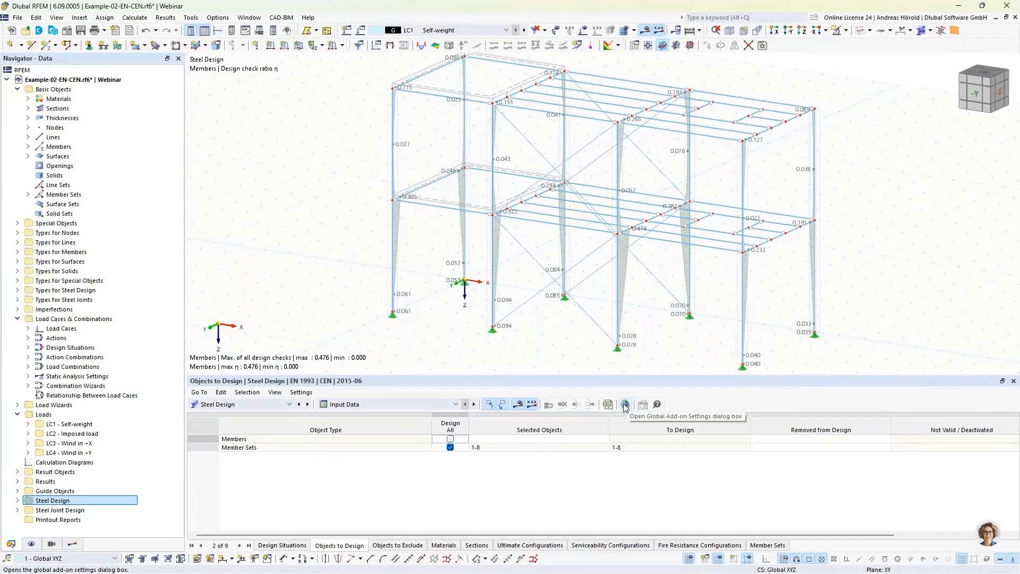
pyautogui.click(625, 406)
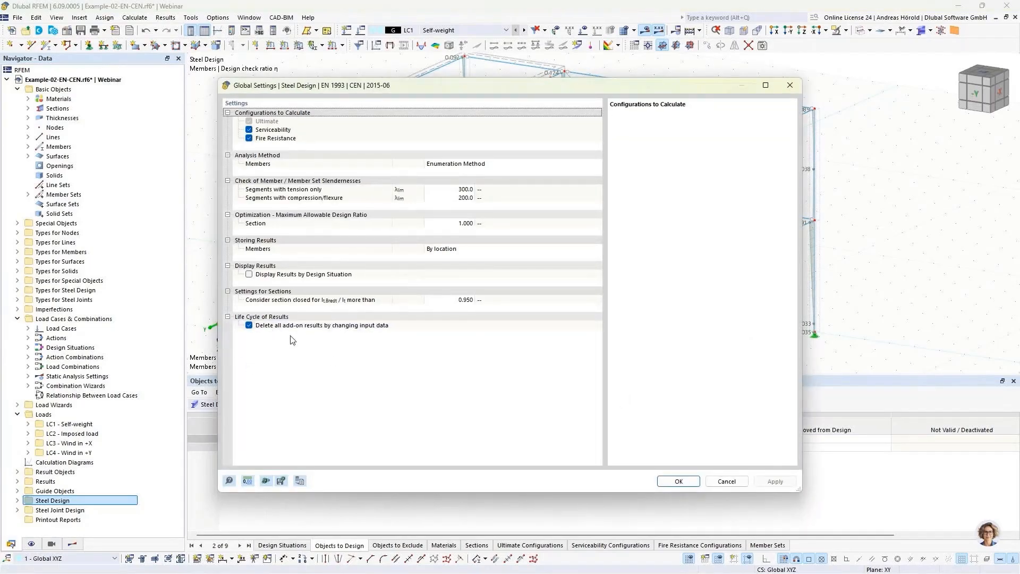
pyautogui.click(249, 325)
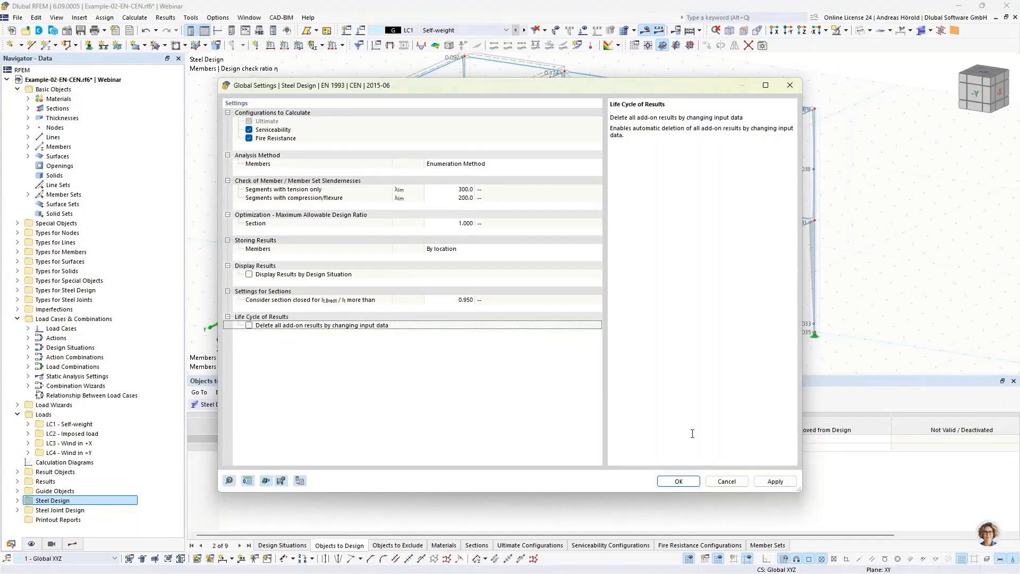
pyautogui.click(672, 481)
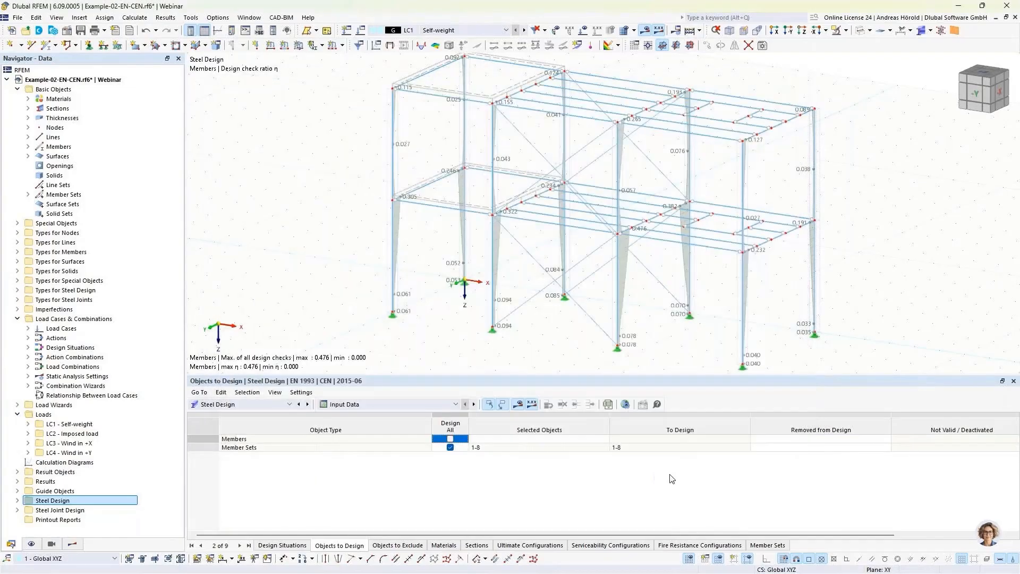
# Include all members in the Steel Design objects alongside the member sets and recalculate the Steel Design results.
pyautogui.click(451, 440)
pyautogui.click(553, 352)
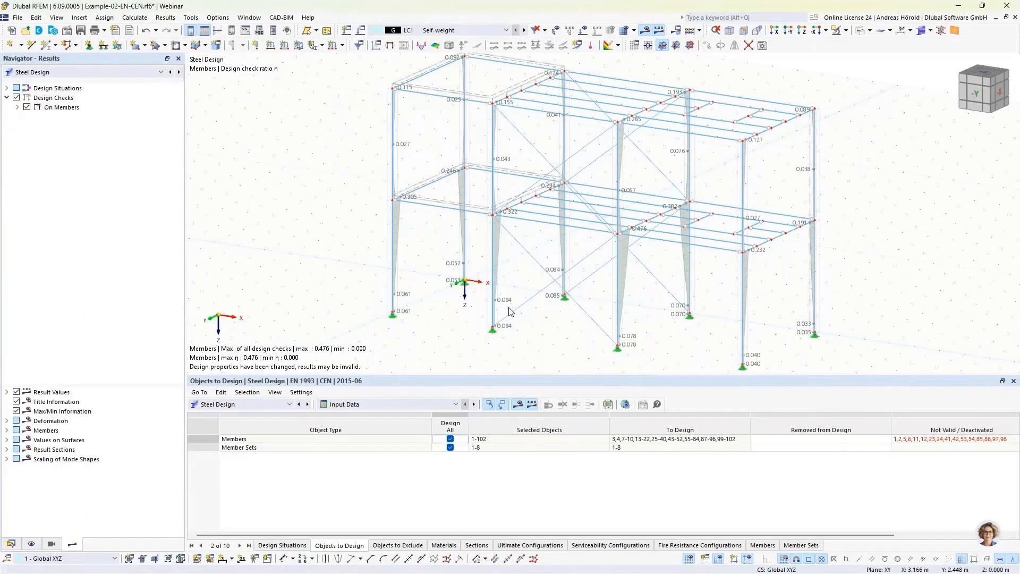
pyautogui.click(518, 404)
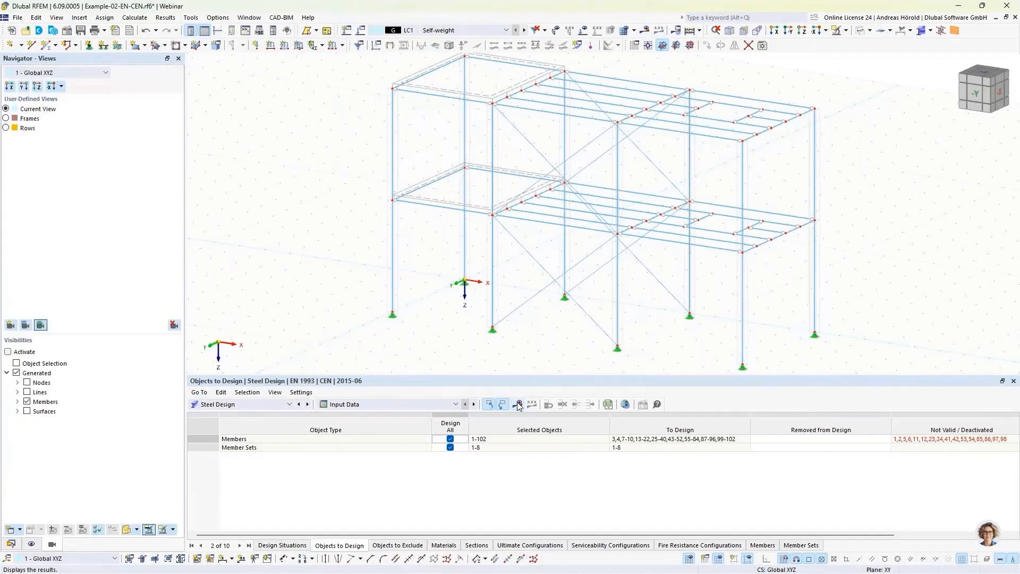
pyautogui.click(518, 405)
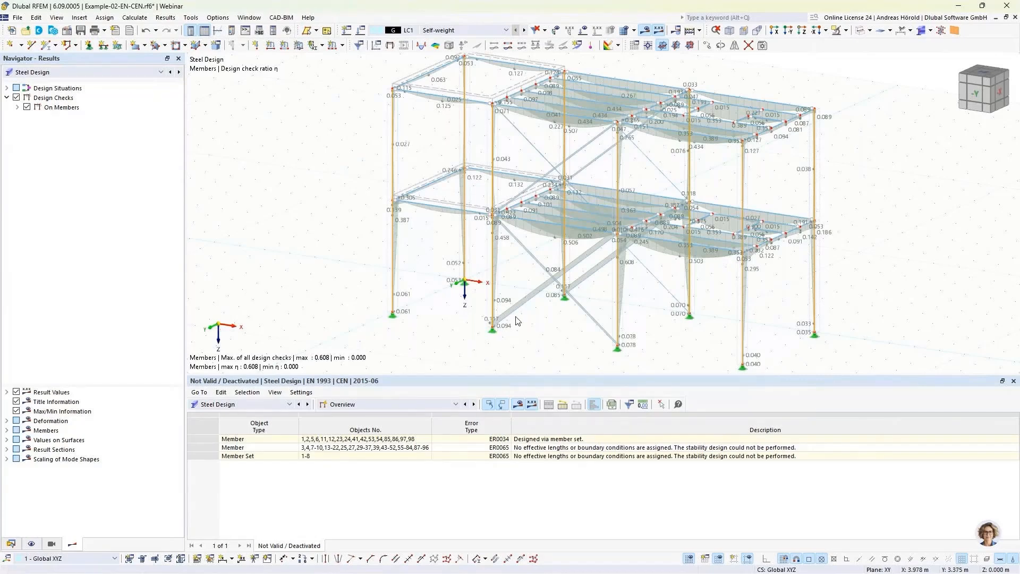
# Examine the Steel Joint Design results and its objects to design, and switch the model display to transparent.
pyautogui.click(265, 406)
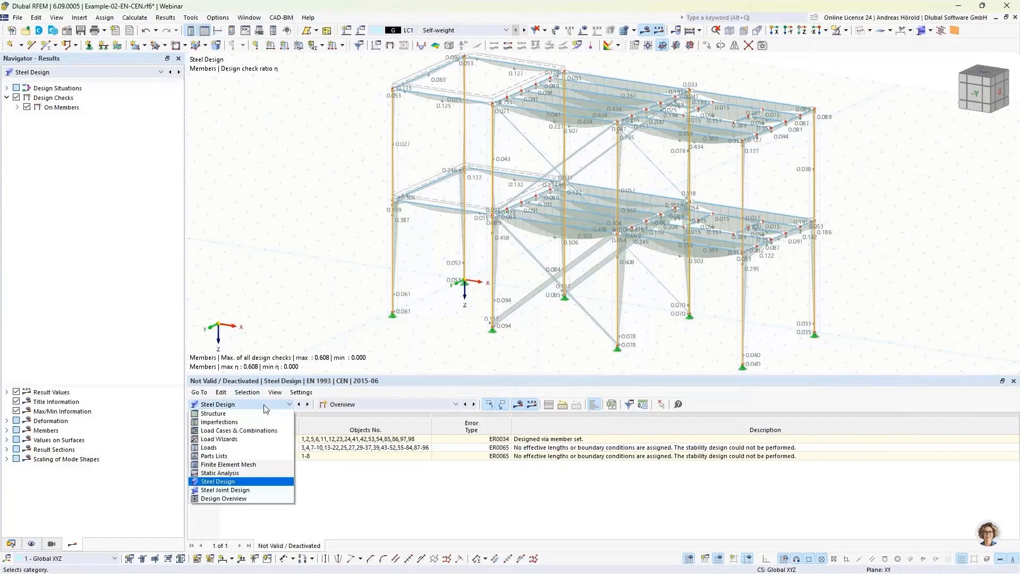
pyautogui.click(246, 489)
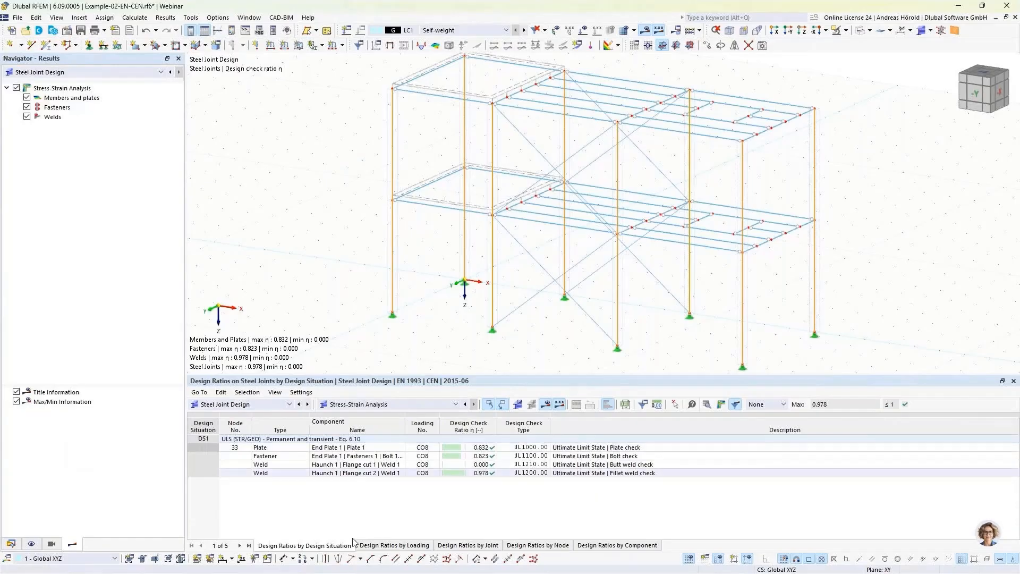
pyautogui.click(385, 406)
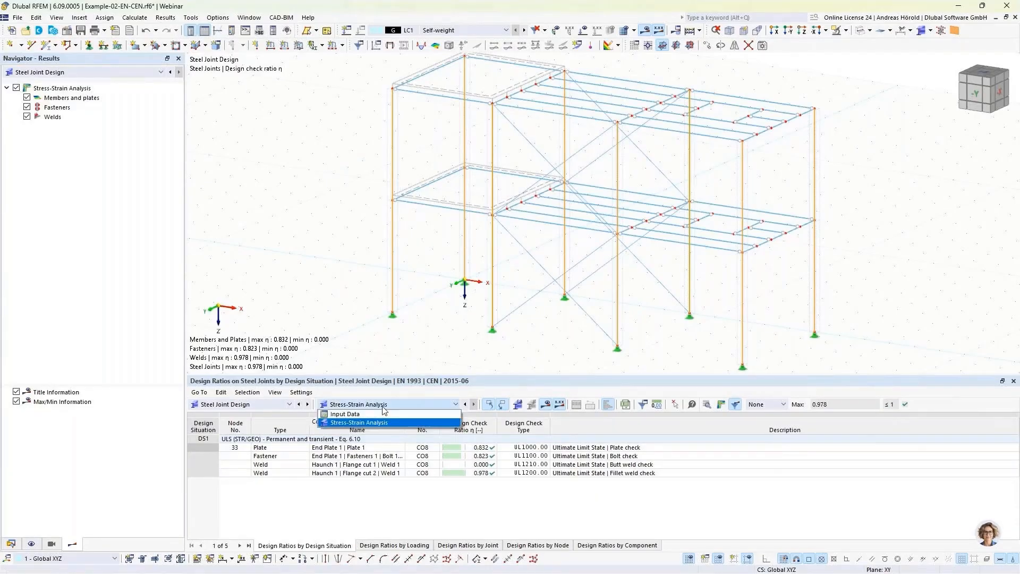
pyautogui.click(384, 414)
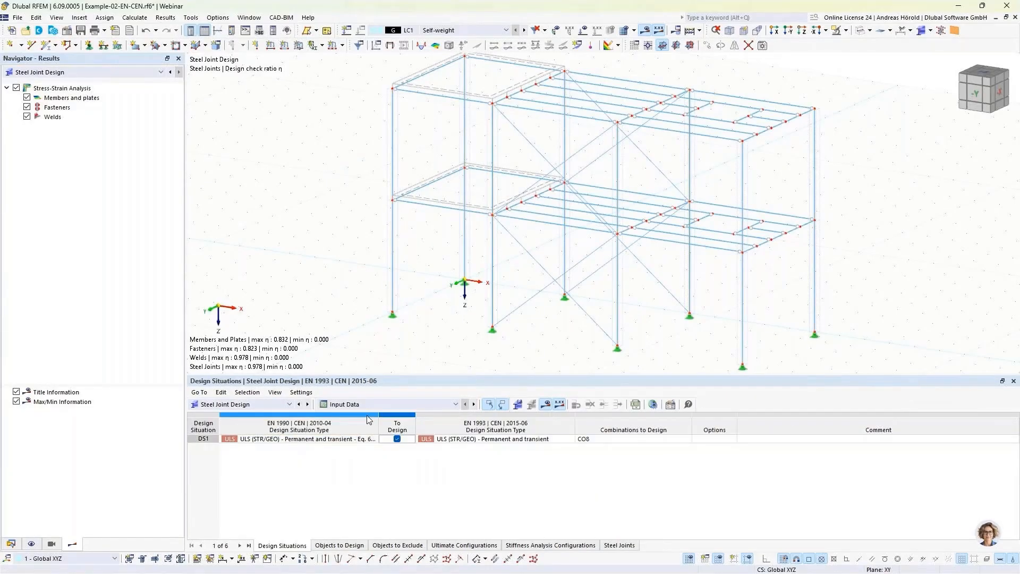
pyautogui.click(338, 546)
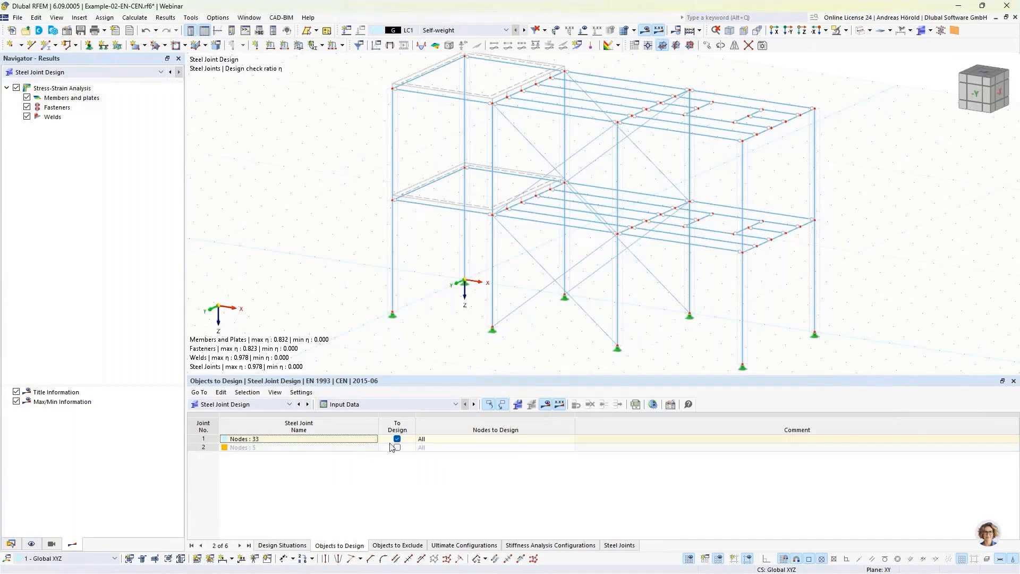
pyautogui.click(870, 31)
pyautogui.click(863, 68)
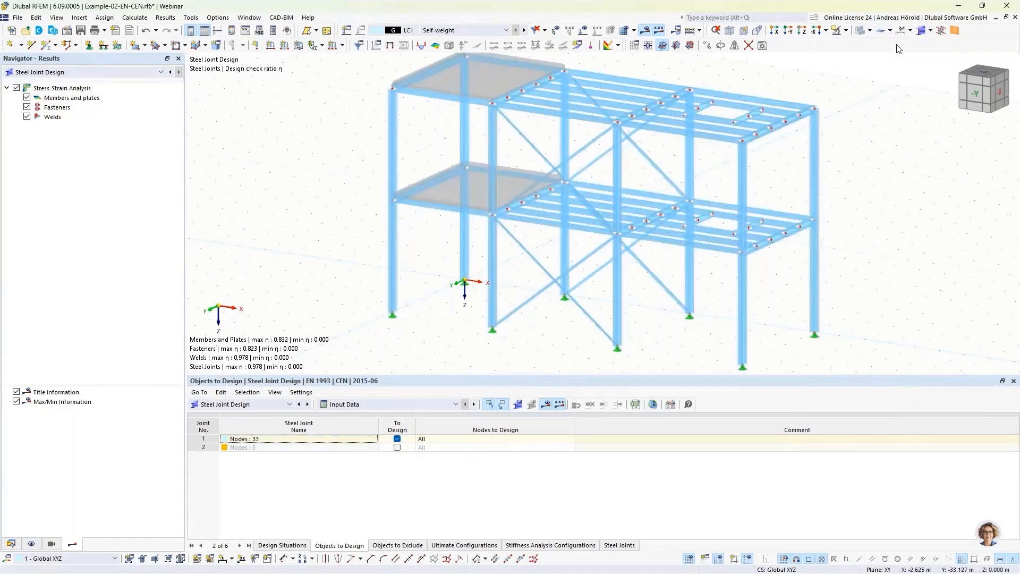
# Show the detailed joint model and turn off deleting all add-on results by changing input data in the global Steel Joint Design settings.
pyautogui.click(930, 31)
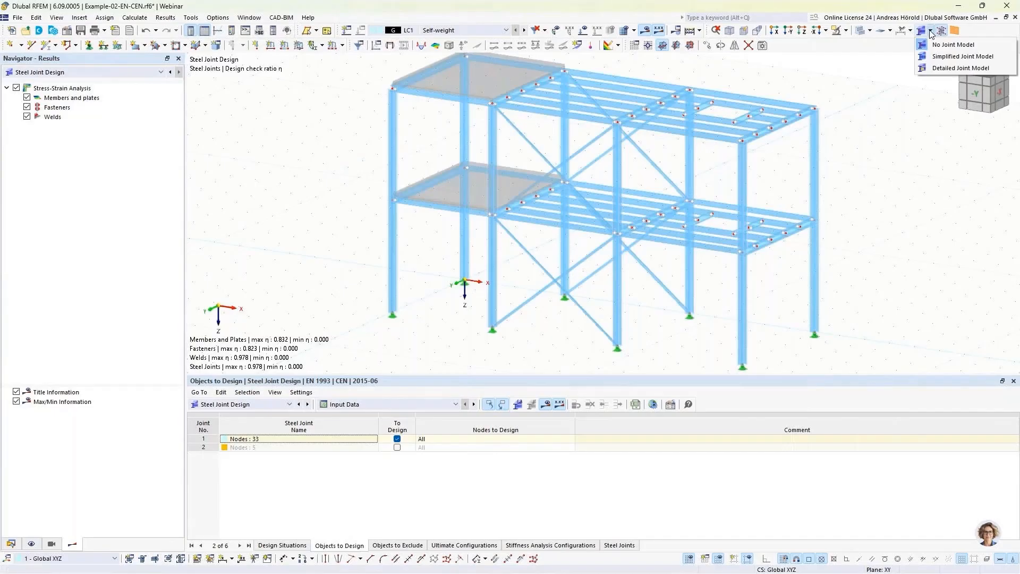
pyautogui.click(940, 68)
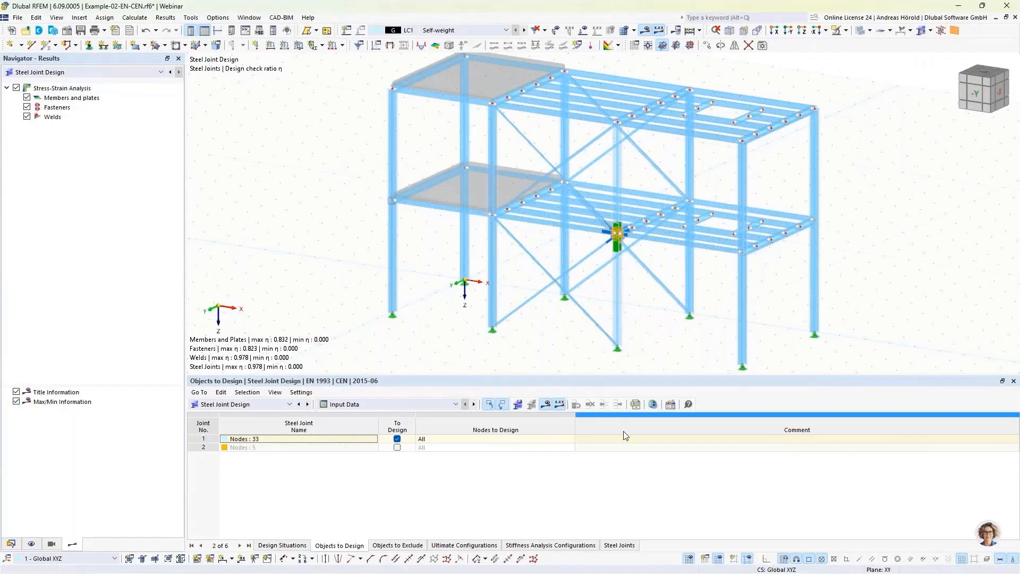
pyautogui.click(653, 405)
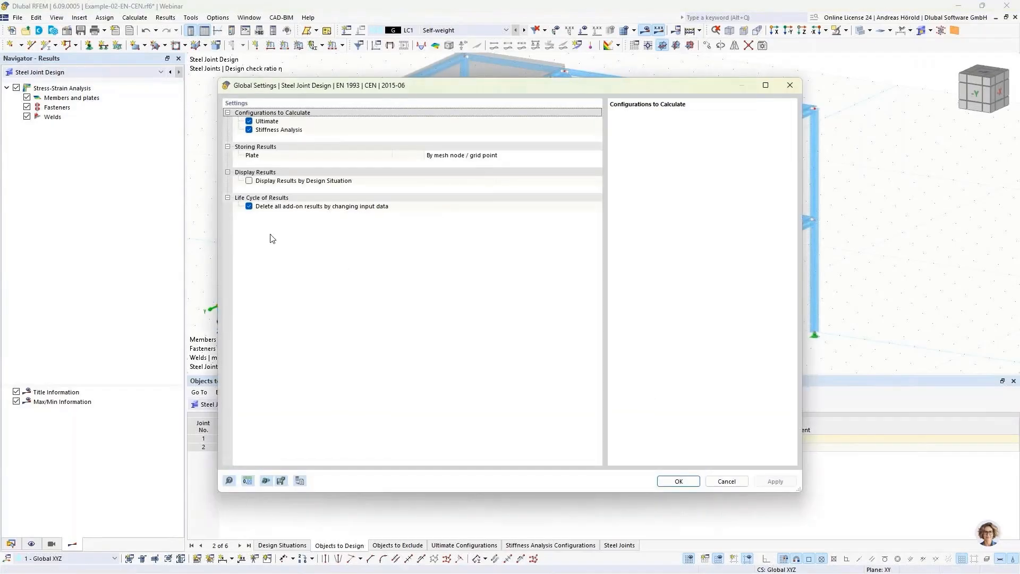
pyautogui.click(249, 206)
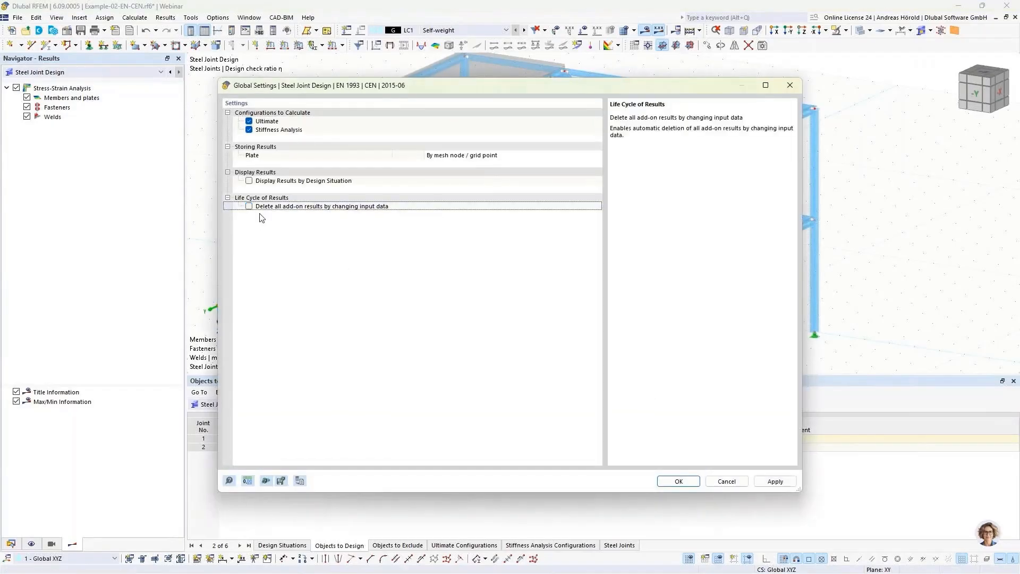
pyautogui.click(678, 481)
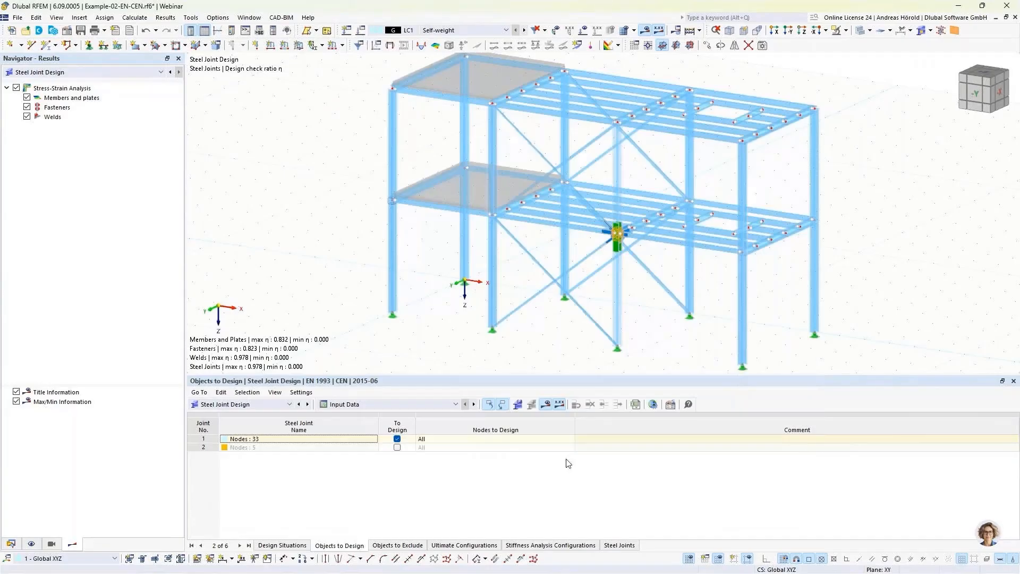
# Include the second steel joint (Nodes : 5) in the design, accepting deletion of its results, and open the Stress-Strain Analysis results table.
pyautogui.click(397, 448)
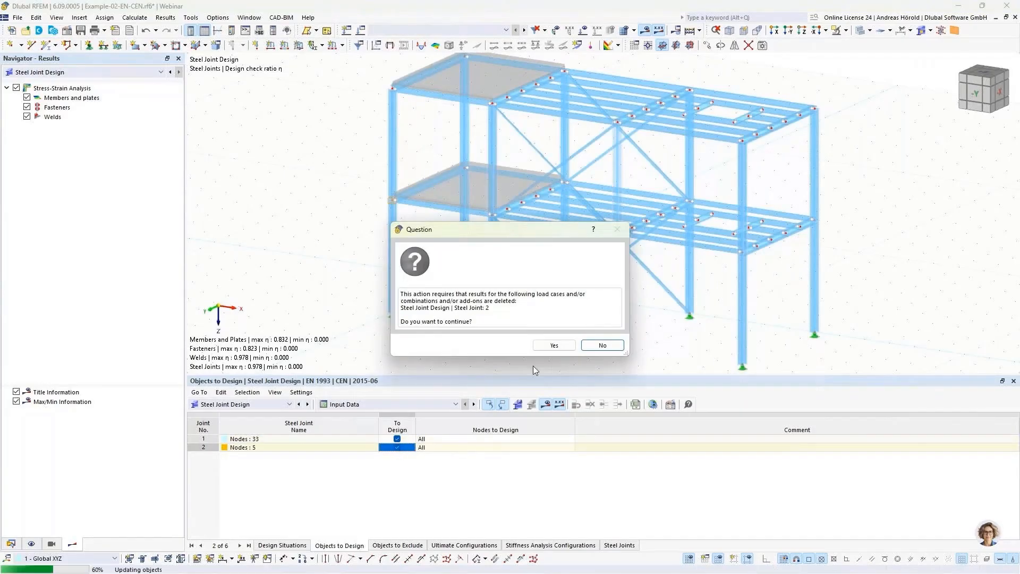
pyautogui.click(555, 346)
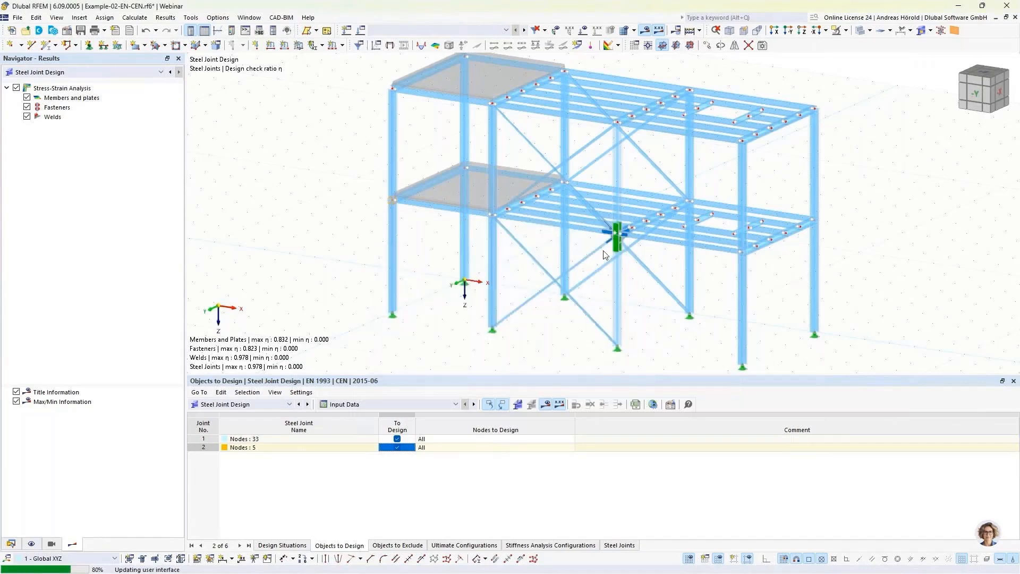
pyautogui.click(383, 407)
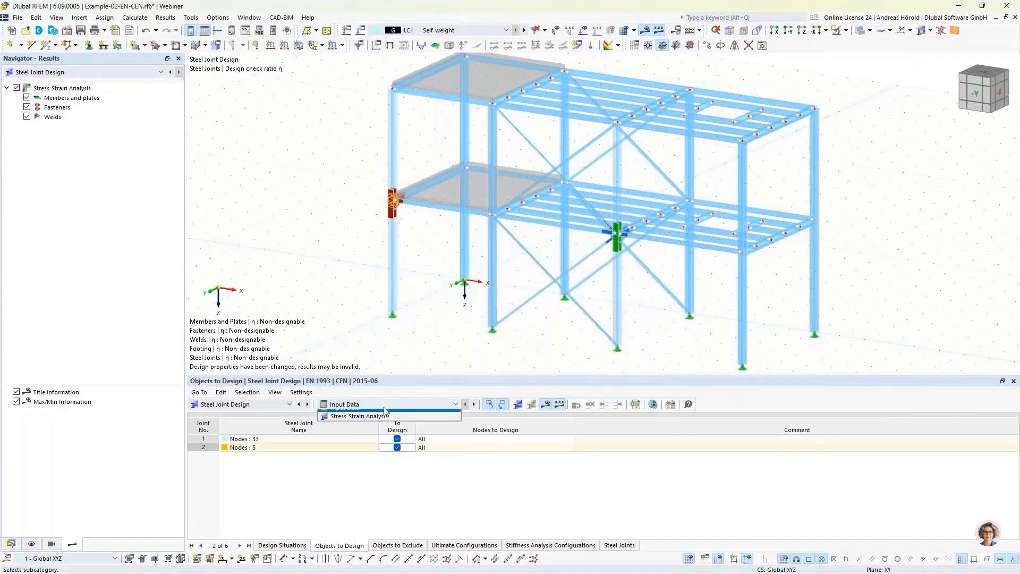
pyautogui.click(385, 416)
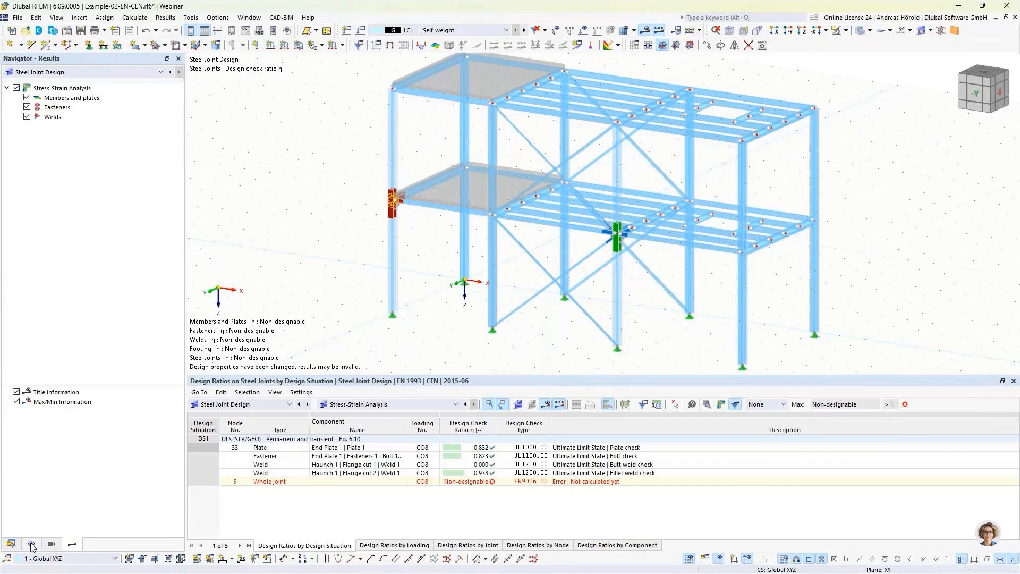
# Turn off the result display on the model and show the Structure basic objects in the table.
pyautogui.click(645, 30)
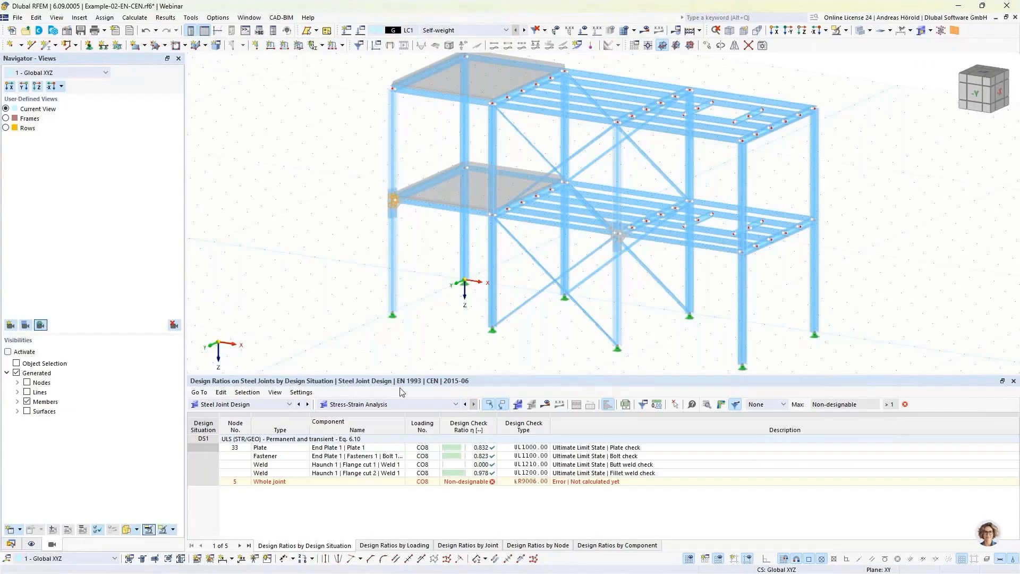
pyautogui.click(246, 407)
pyautogui.click(238, 418)
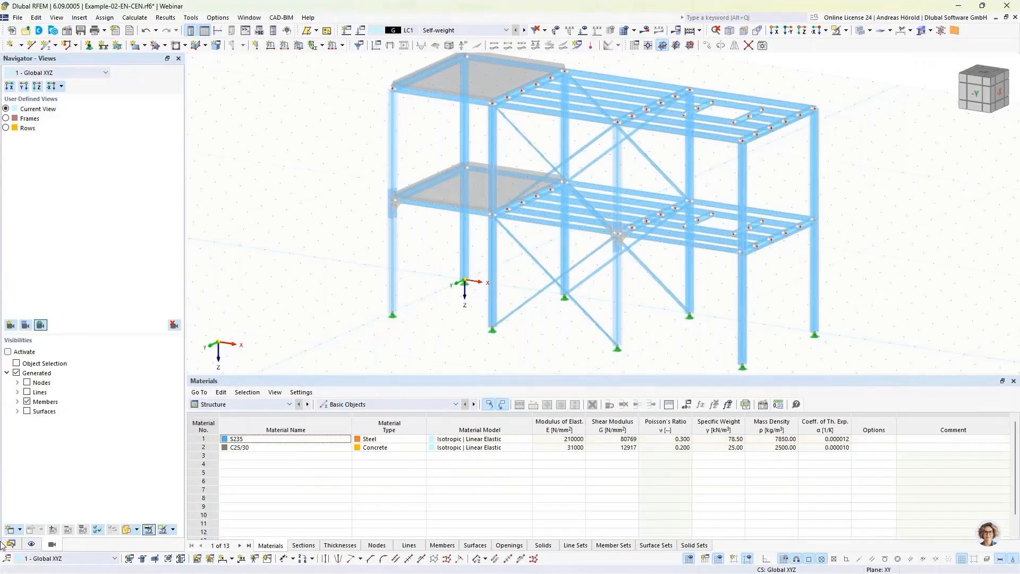
# Show the user-defined Frames view, switch to the Rows view, and shrink the Materials table to enlarge the model area.
pyautogui.click(7, 119)
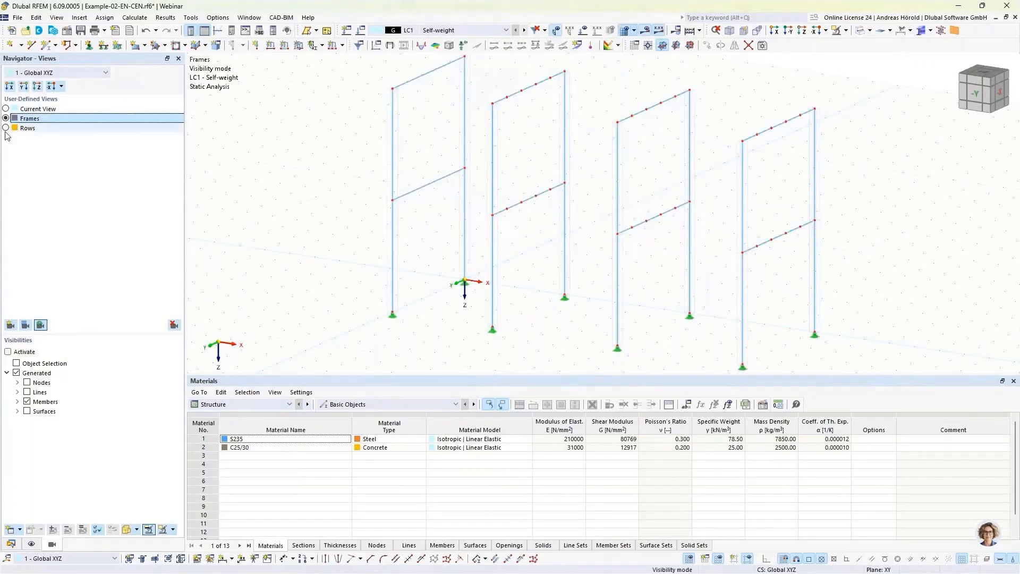
pyautogui.click(6, 129)
pyautogui.click(6, 128)
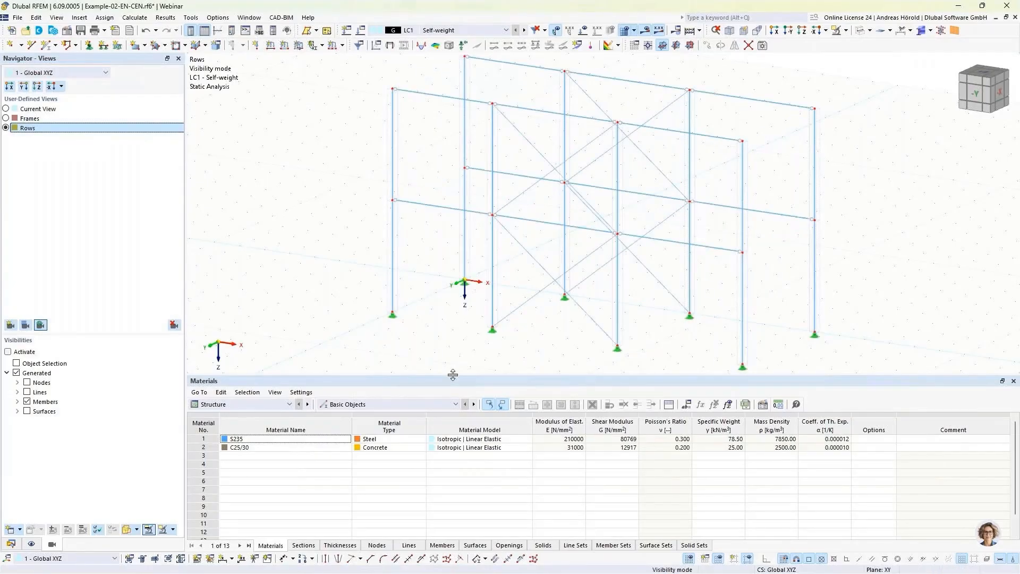
pyautogui.moveTo(455, 377); pyautogui.dragTo(445, 444)
pyautogui.moveTo(444, 397); pyautogui.dragTo(436, 403, button='middle')
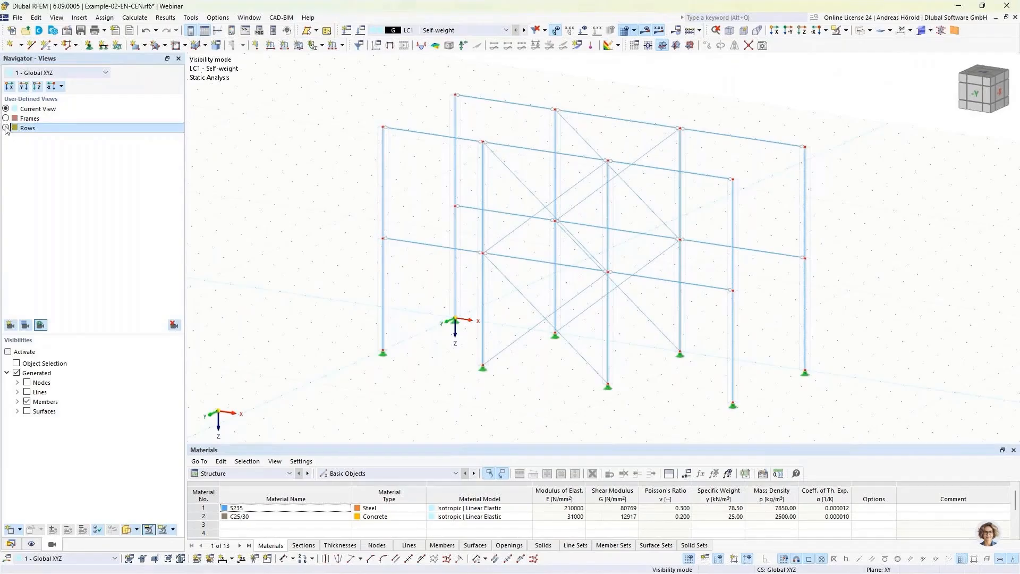
pyautogui.click(6, 128)
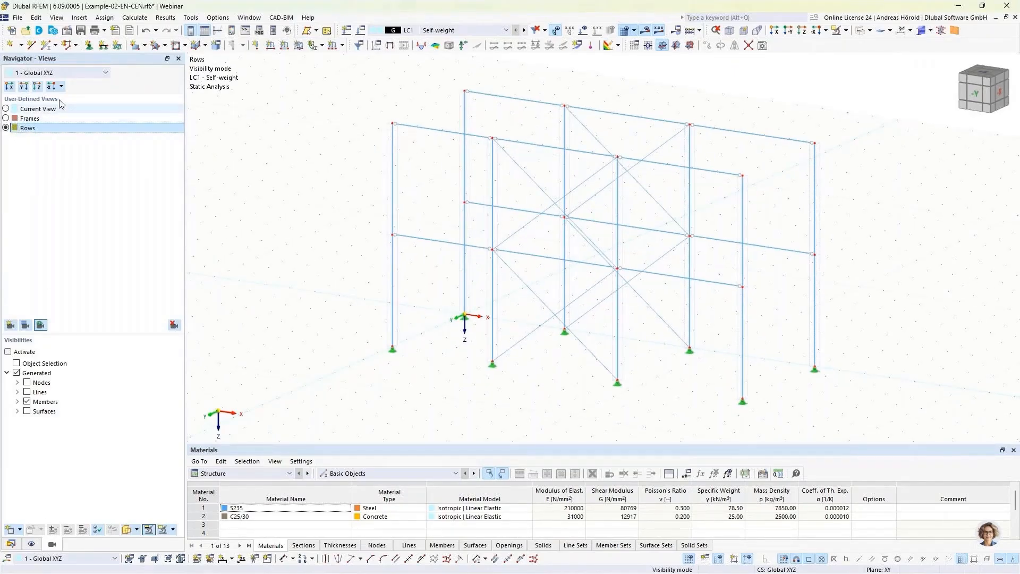
# Display the member internal forces N and finally My / Mu for design situation DS1.
pyautogui.click(462, 31)
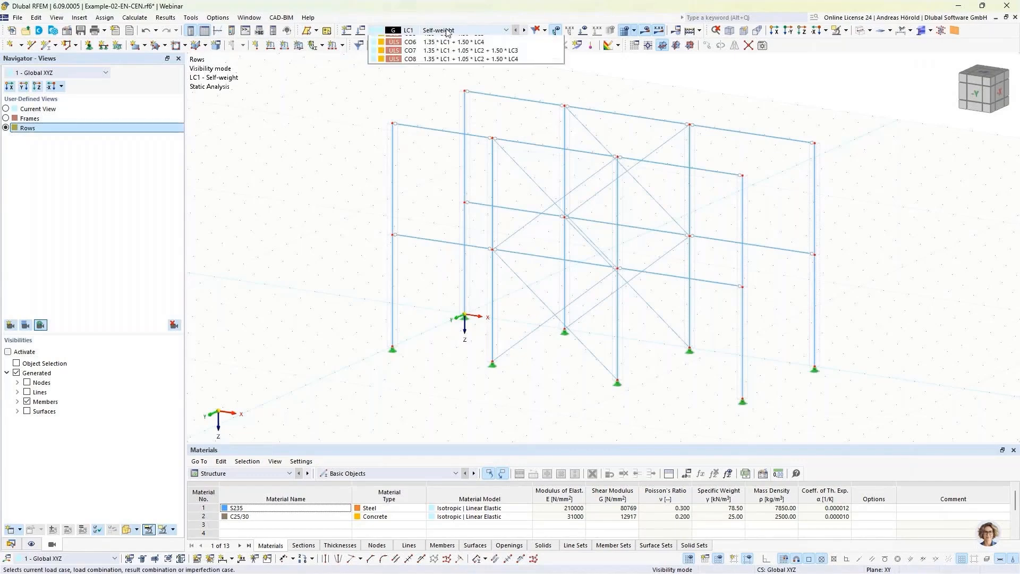
pyautogui.click(446, 66)
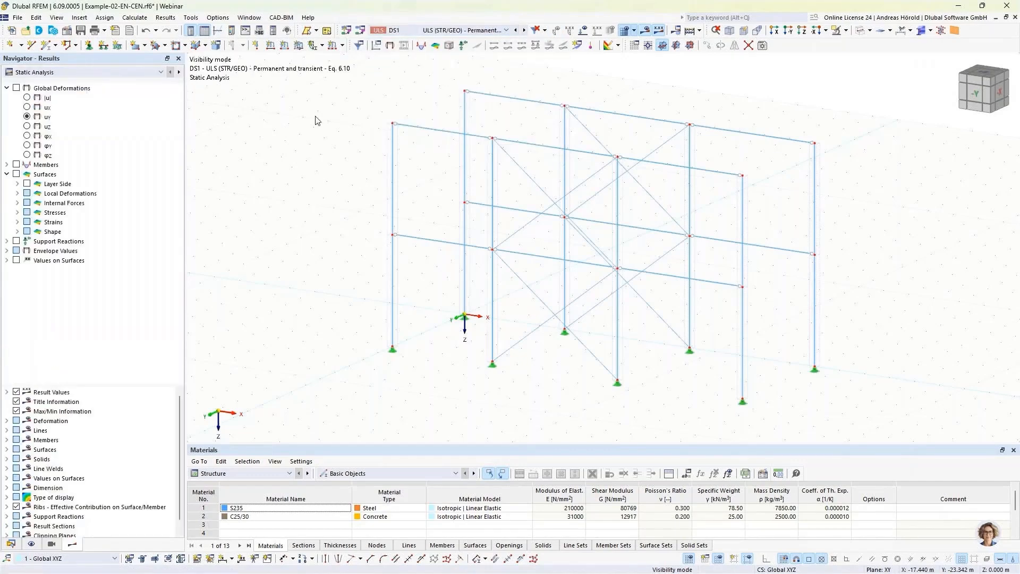
pyautogui.click(16, 165)
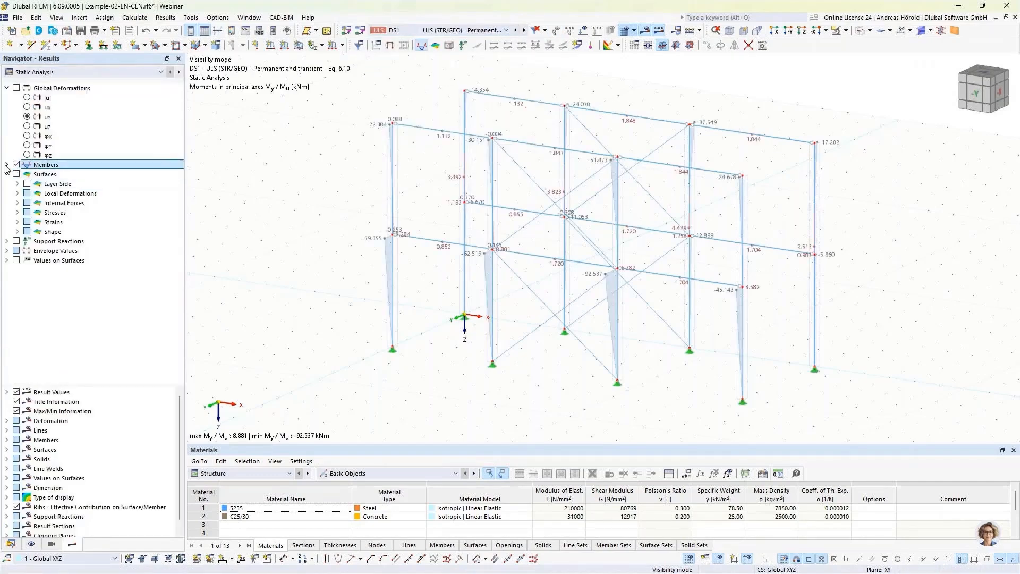
pyautogui.click(7, 165)
pyautogui.click(18, 203)
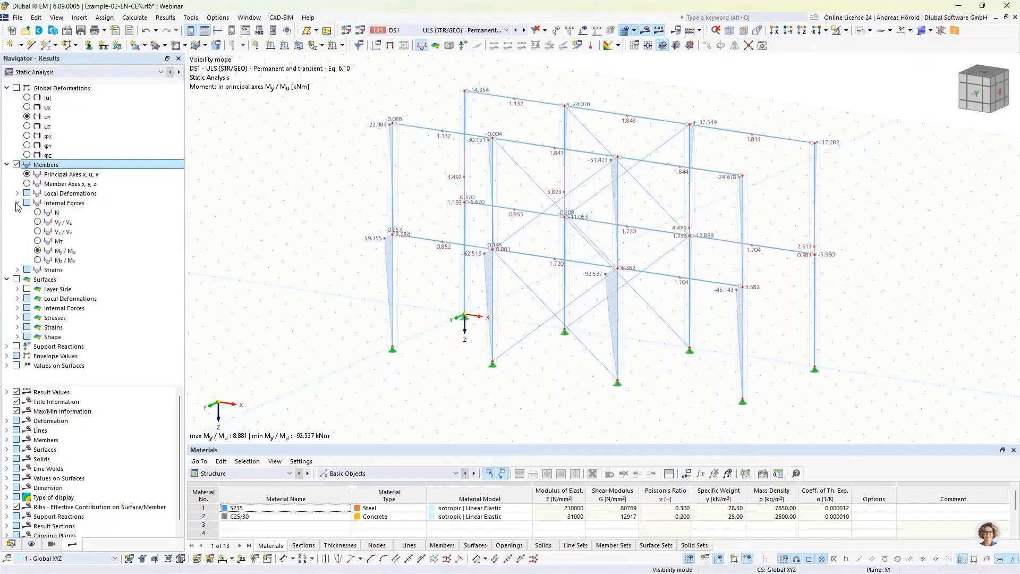
pyautogui.click(37, 212)
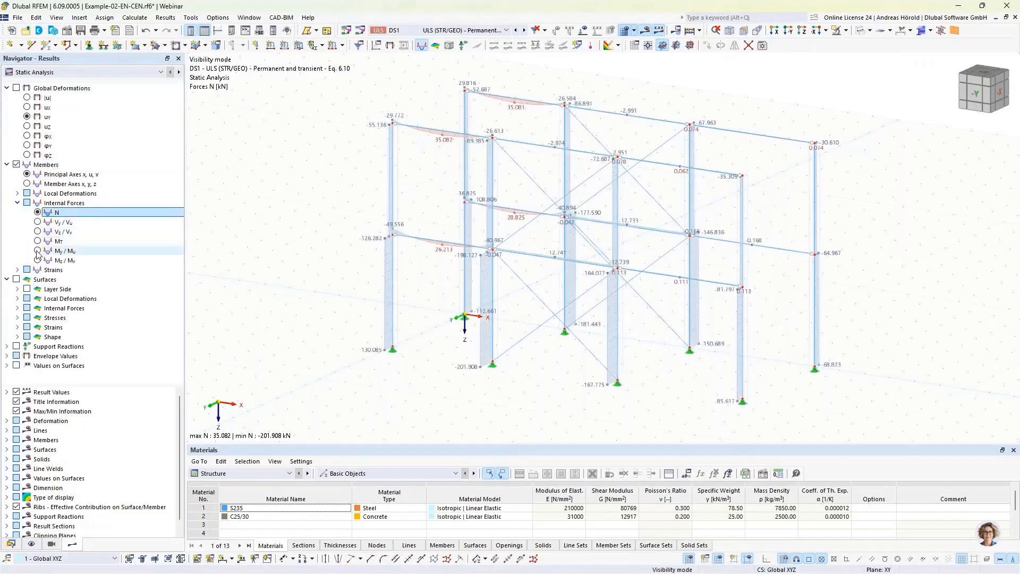
pyautogui.click(37, 250)
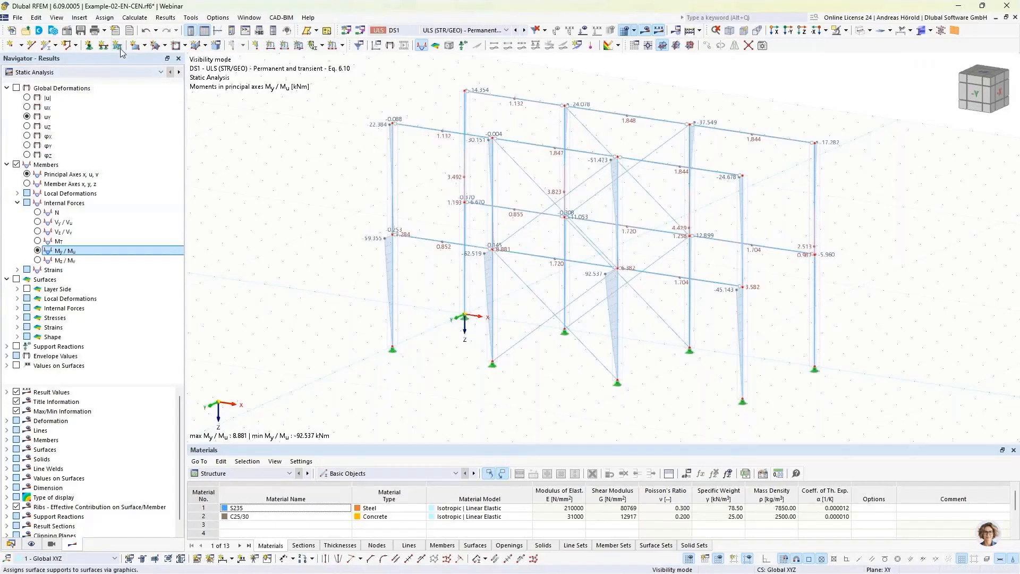
# Start printing the graphics to the printout report, using Multi-print with window-filling pictures.
pyautogui.click(104, 30)
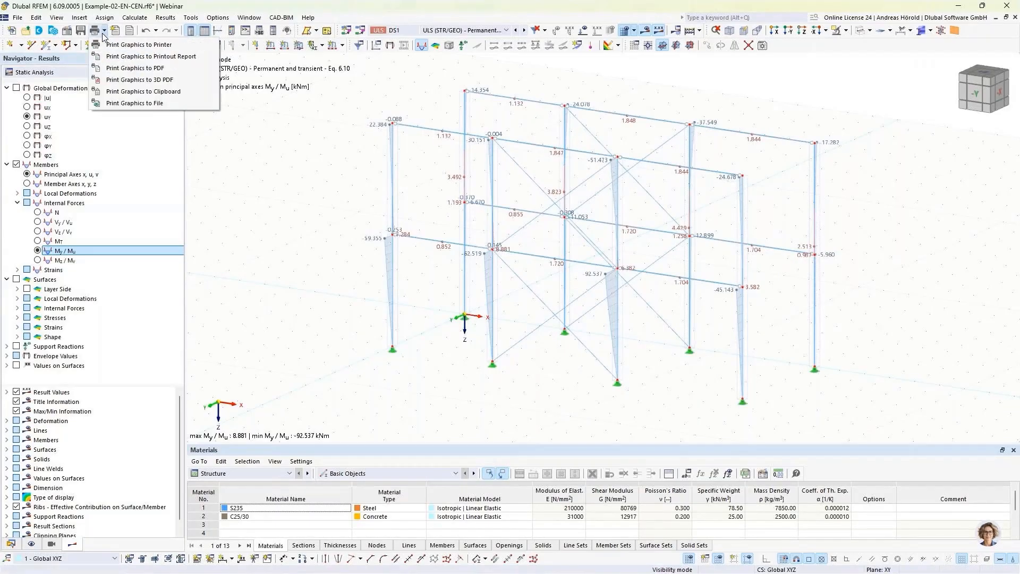
pyautogui.click(120, 57)
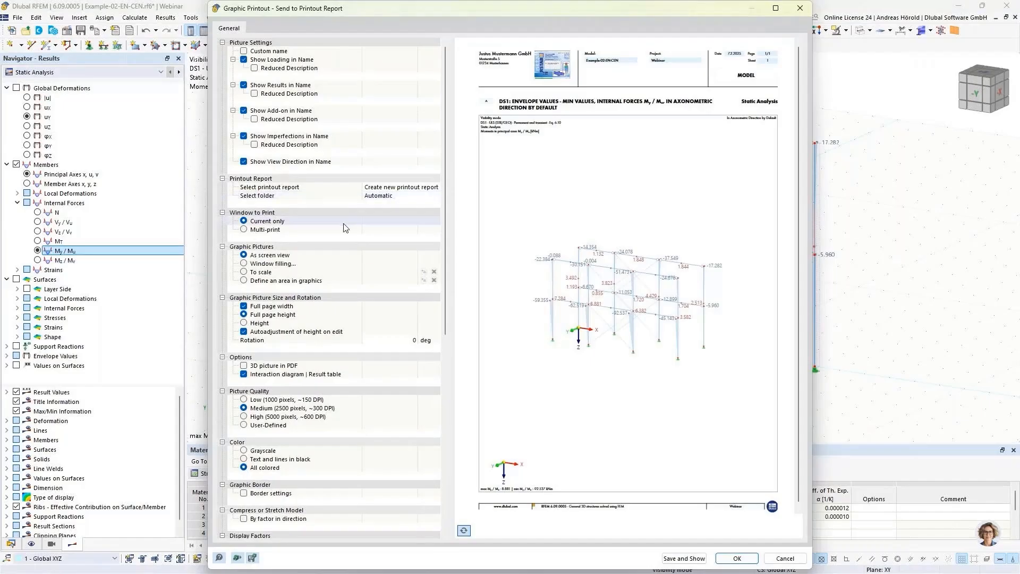
pyautogui.click(245, 229)
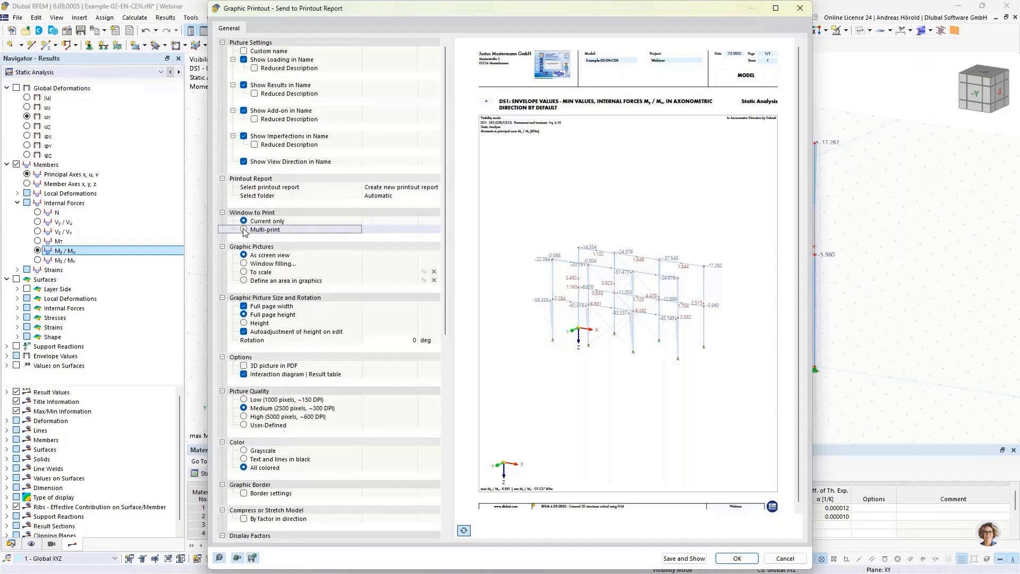
pyautogui.click(245, 229)
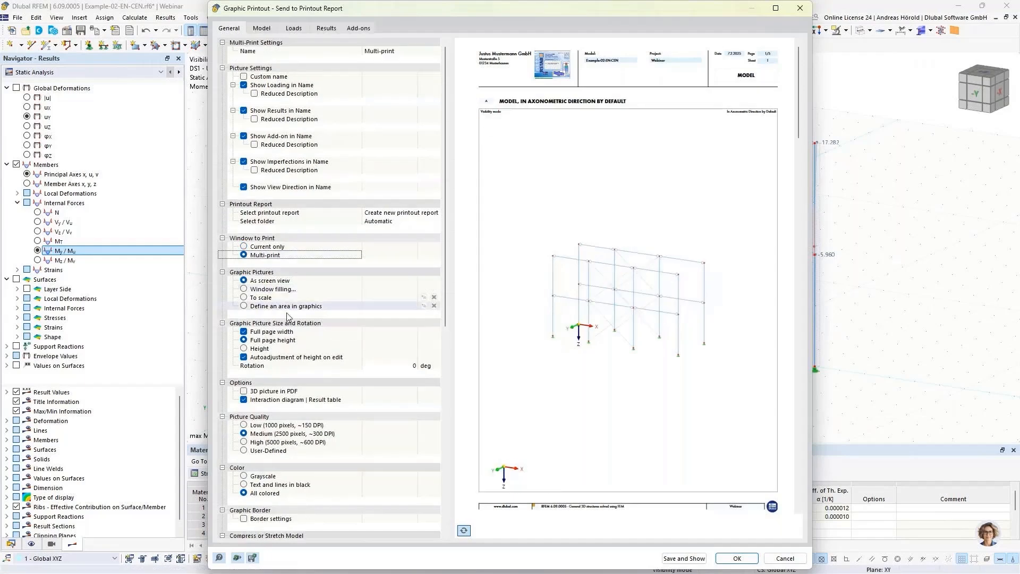
pyautogui.click(244, 289)
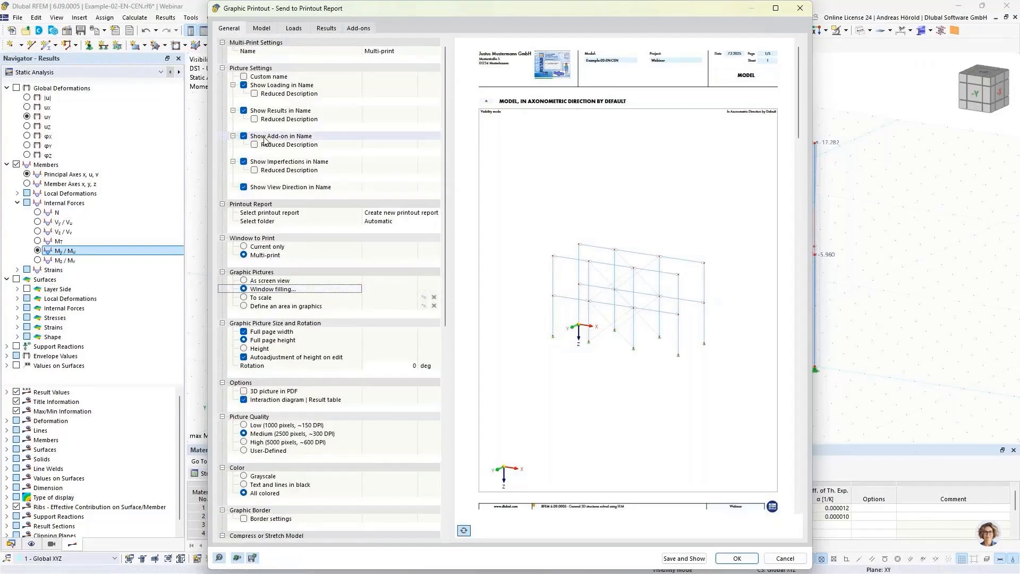
# Exclude the model views and the load case and load combination pictures from the multi-print.
pyautogui.click(259, 29)
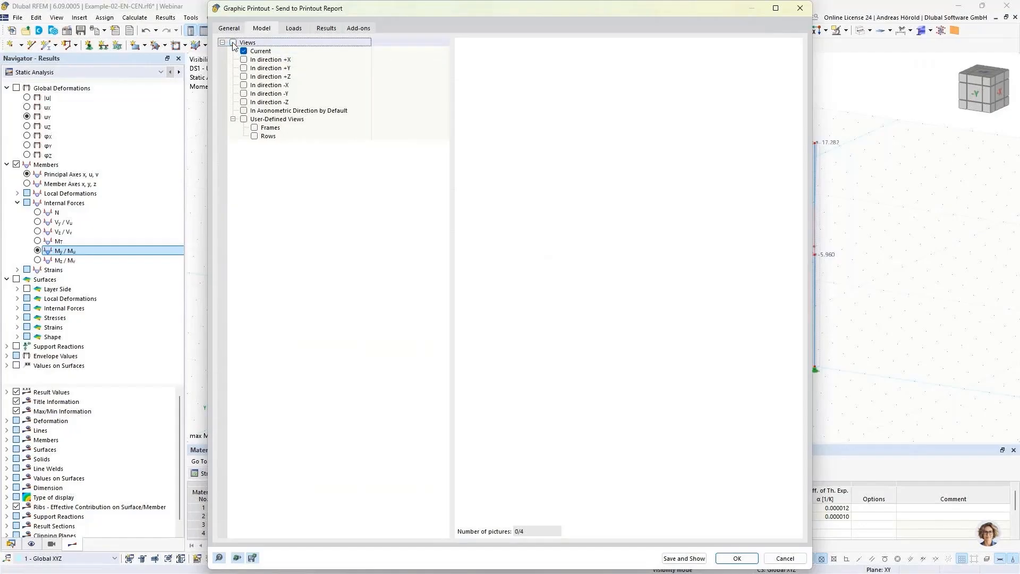
pyautogui.click(294, 28)
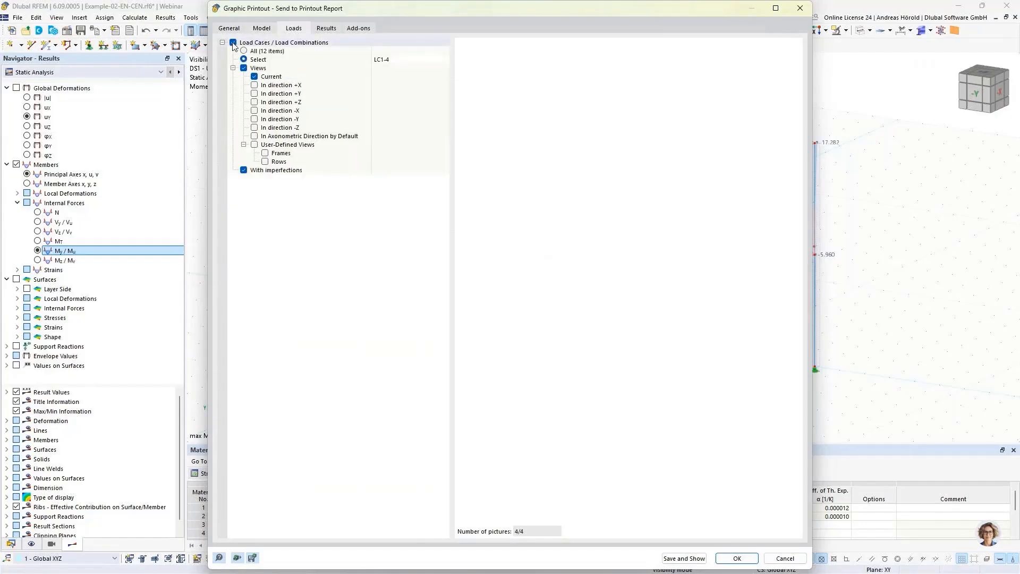
# Add the user-defined views Frames and Rows to the result pictures of the multi-print.
pyautogui.click(327, 29)
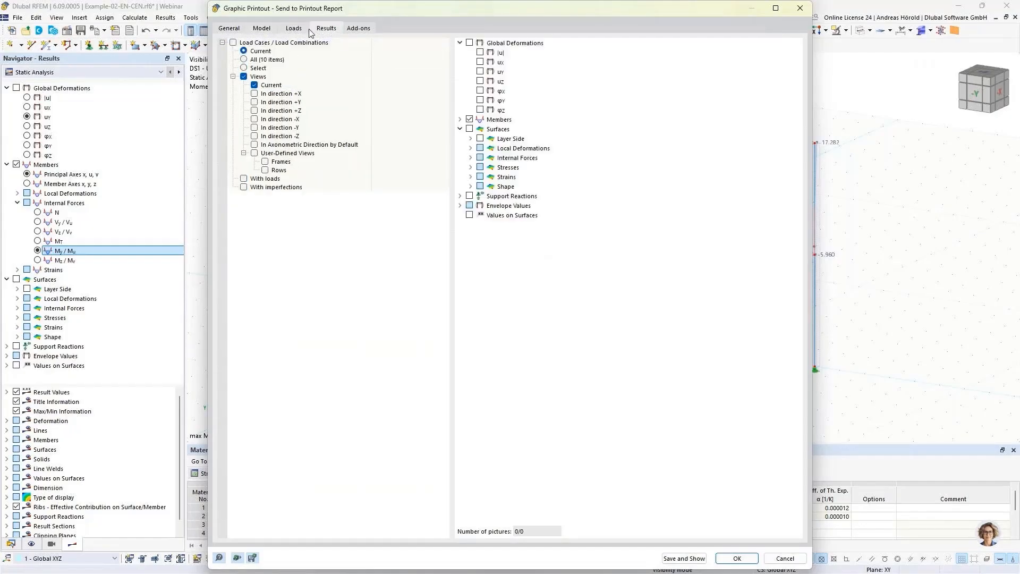
pyautogui.click(265, 162)
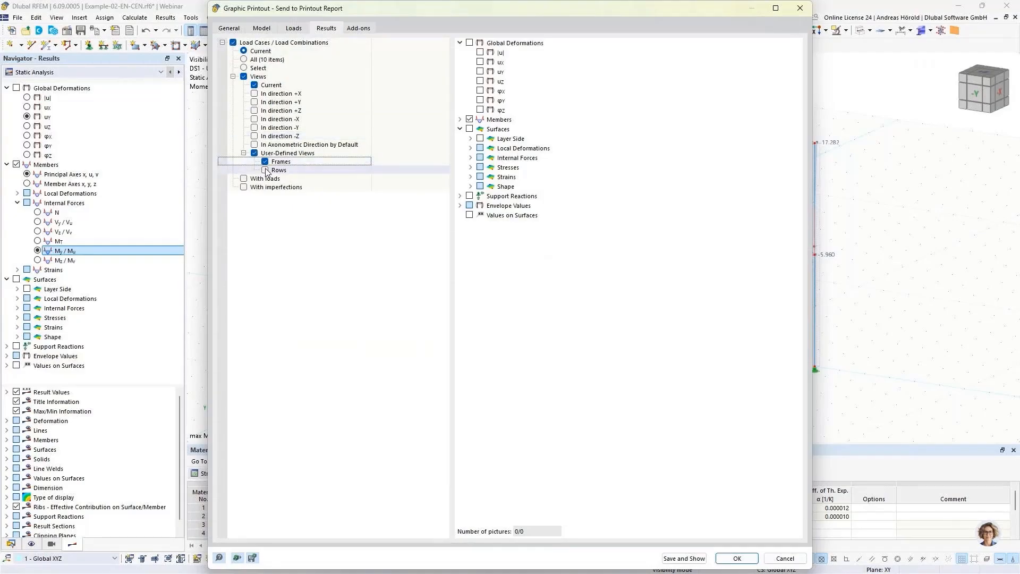
pyautogui.click(265, 171)
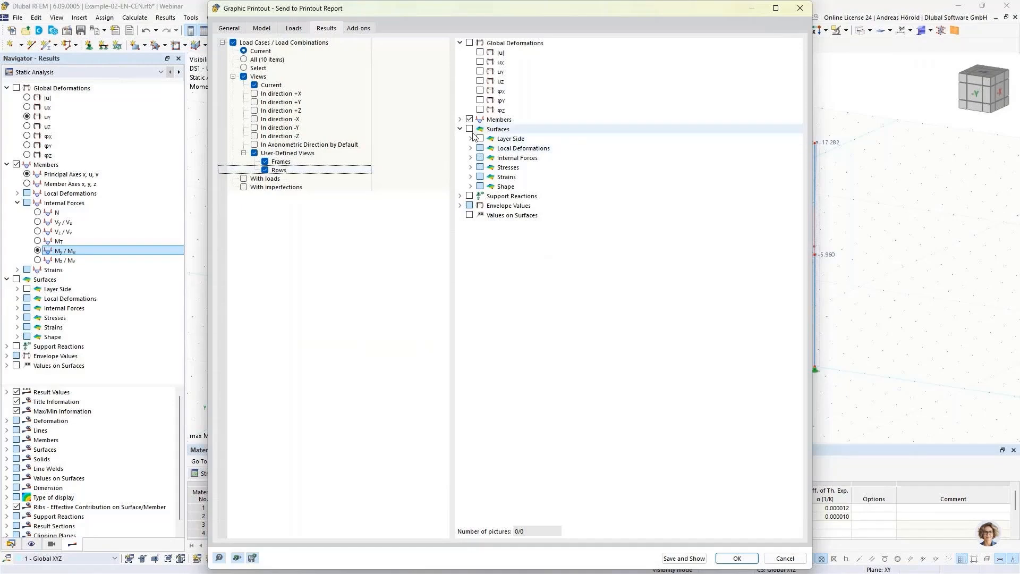
# Add the member internal forces N, Vz / Vv and My / Mu to the result pictures and exclude the current view.
pyautogui.click(460, 120)
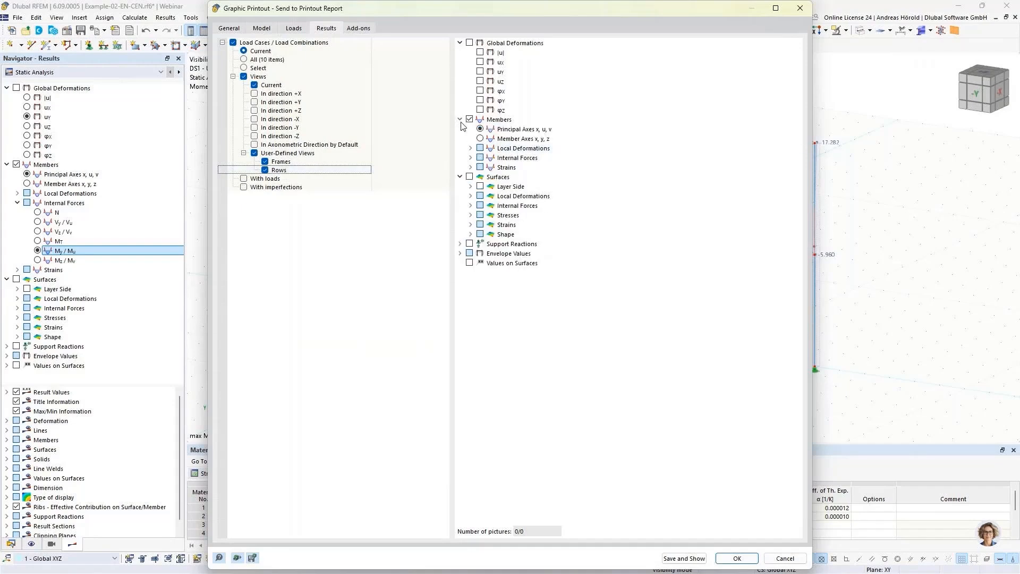
pyautogui.click(470, 157)
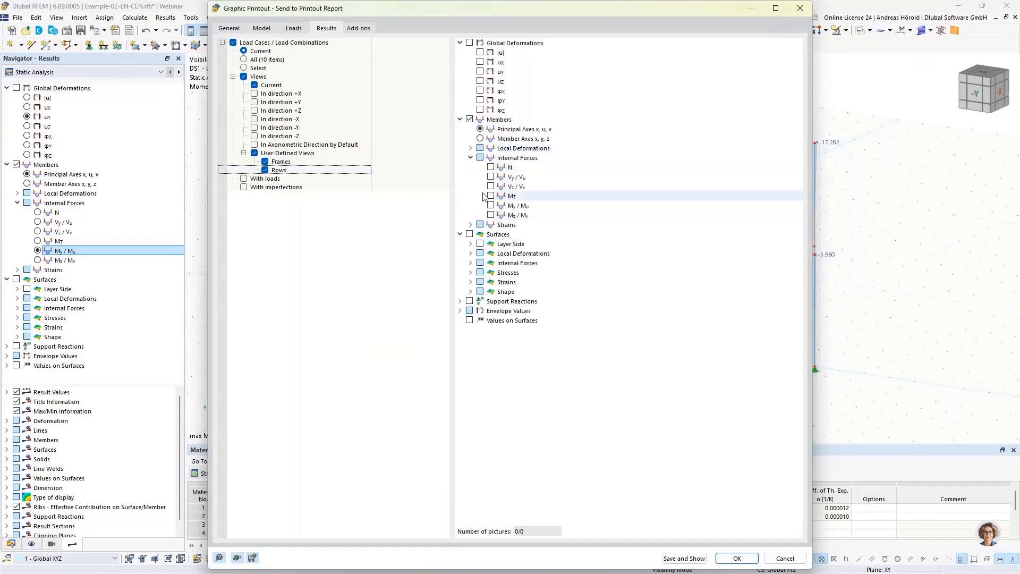
pyautogui.click(490, 168)
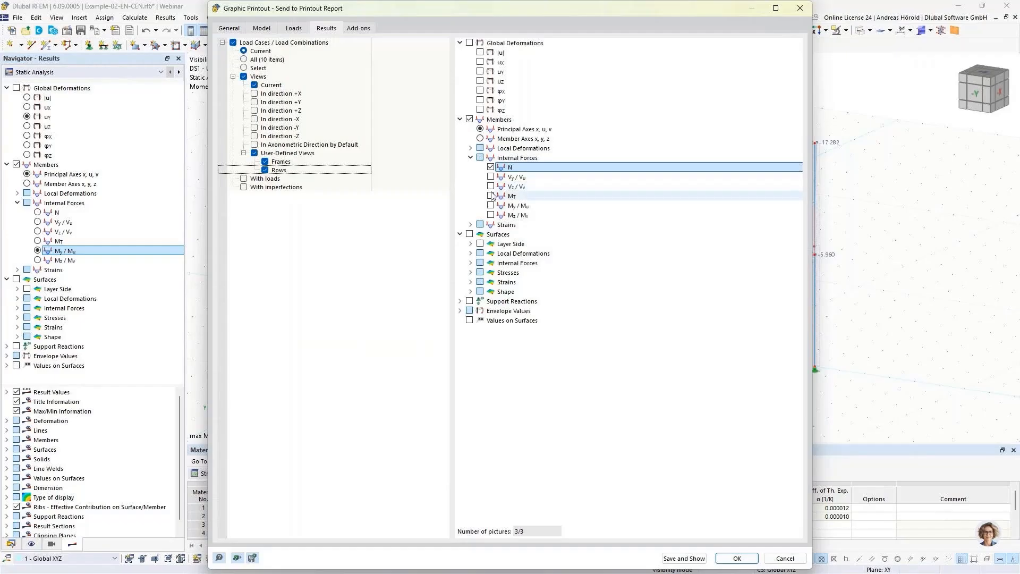
pyautogui.click(492, 187)
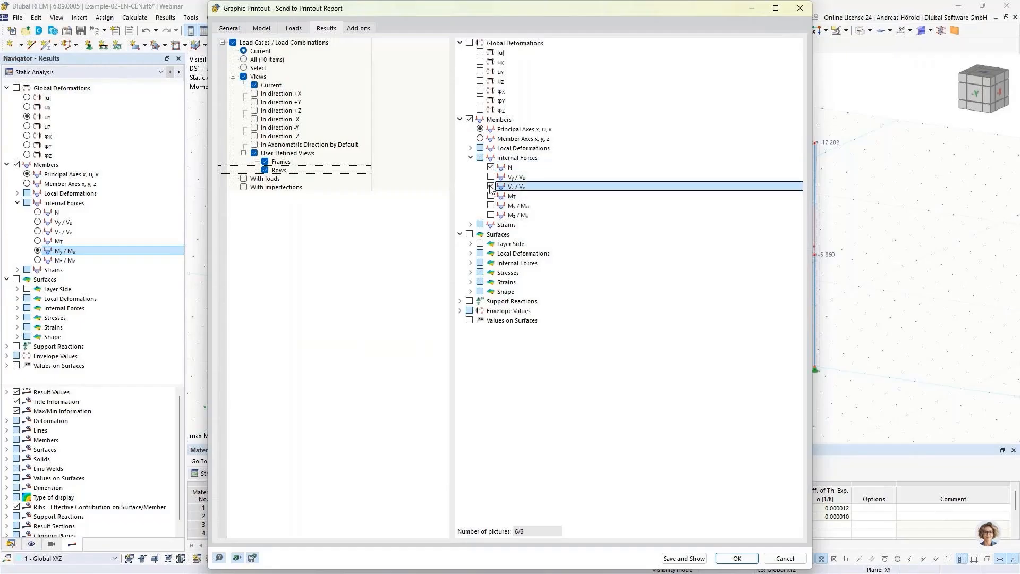
pyautogui.click(490, 206)
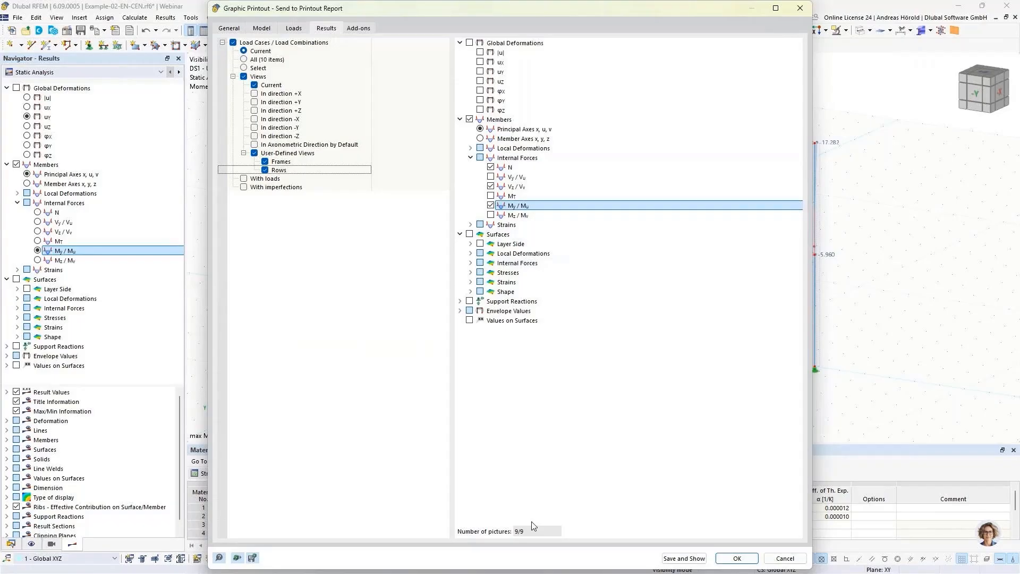
pyautogui.click(254, 86)
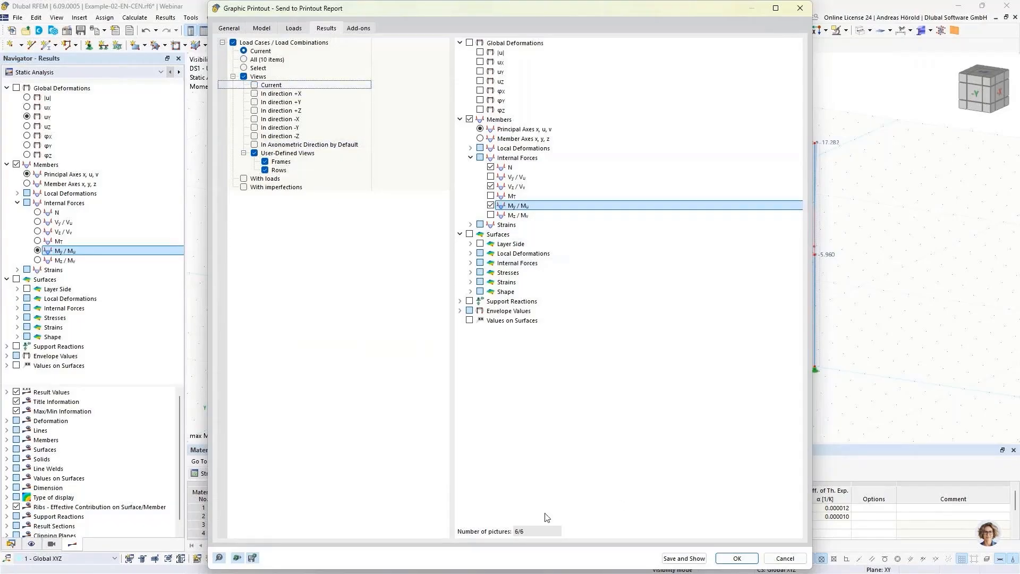
# Check the multi-print preview pages for Frames and Rows, and save and show the pictures in a new printout report.
pyautogui.click(228, 29)
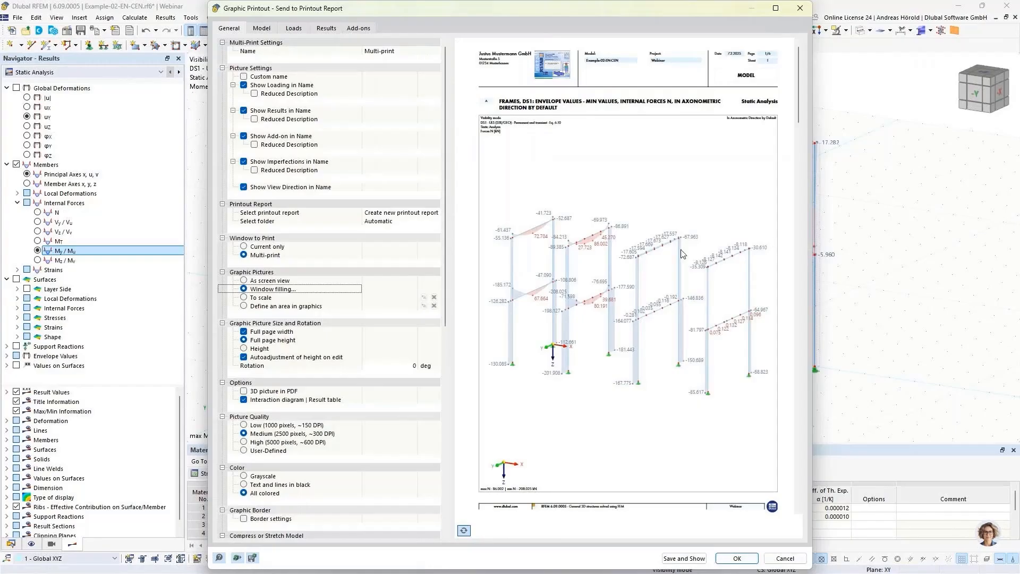
pyautogui.scroll(-5, 683, 254)
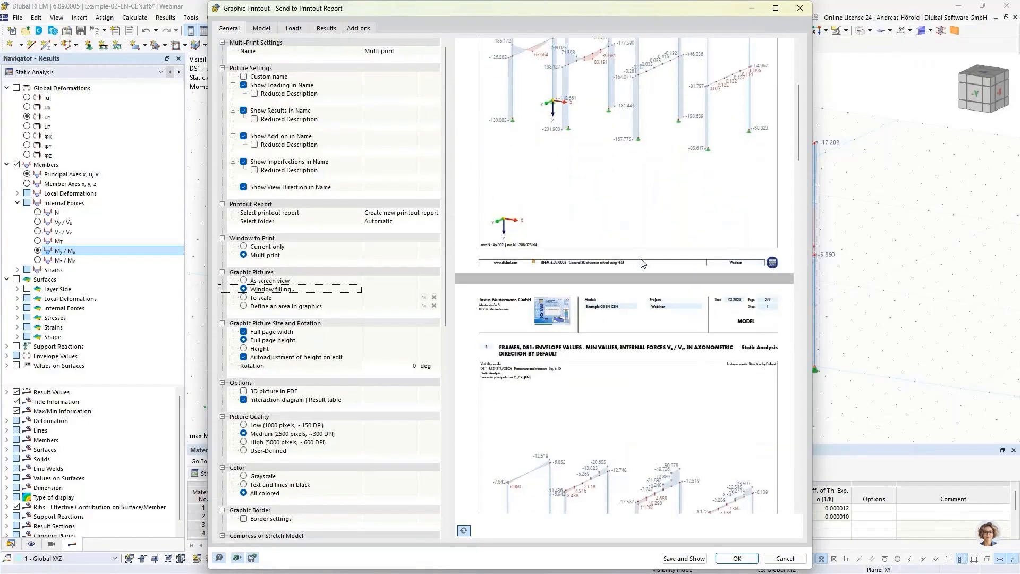
pyautogui.scroll(-12, 643, 264)
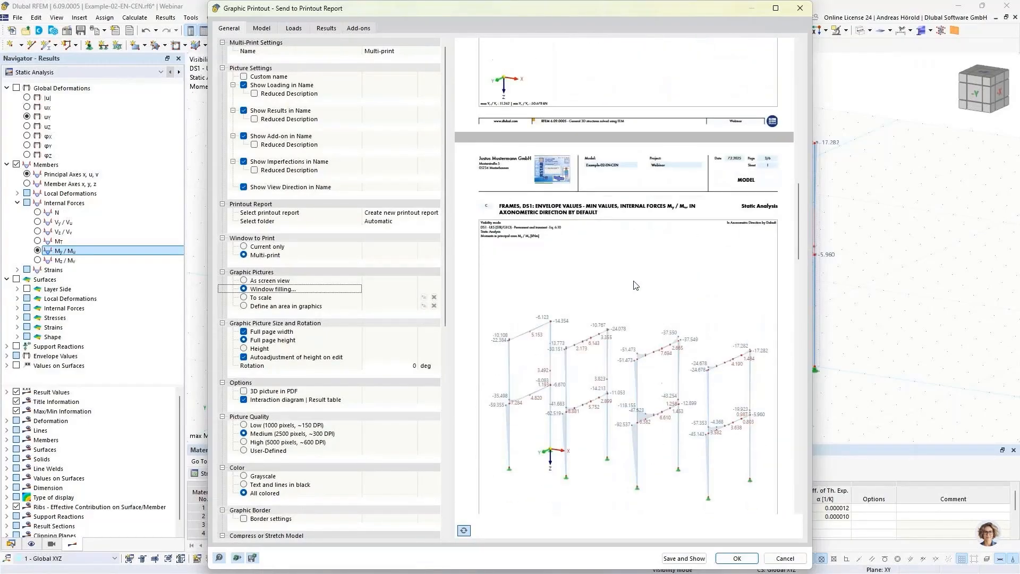
pyautogui.scroll(-14, 636, 285)
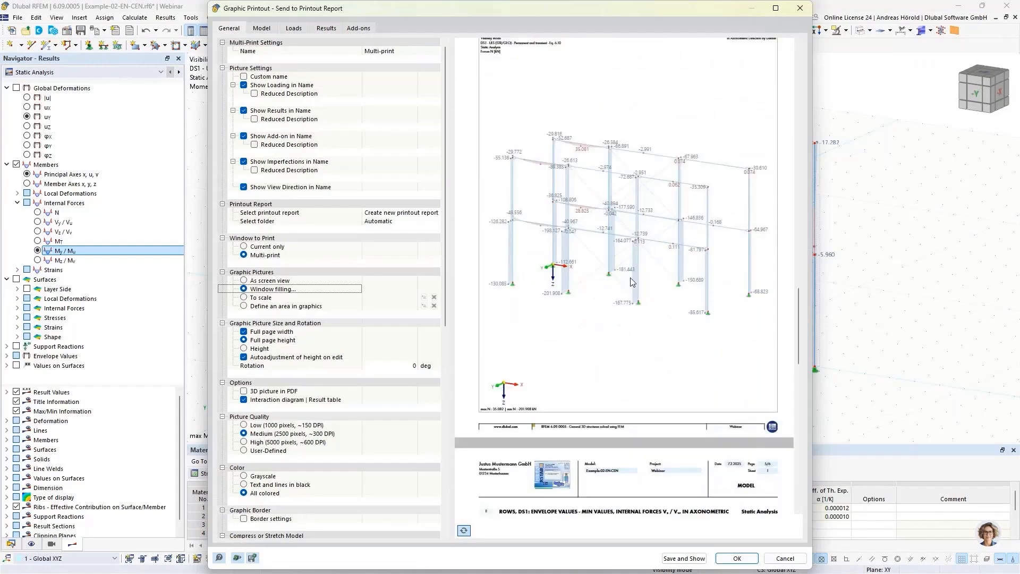
pyautogui.click(683, 558)
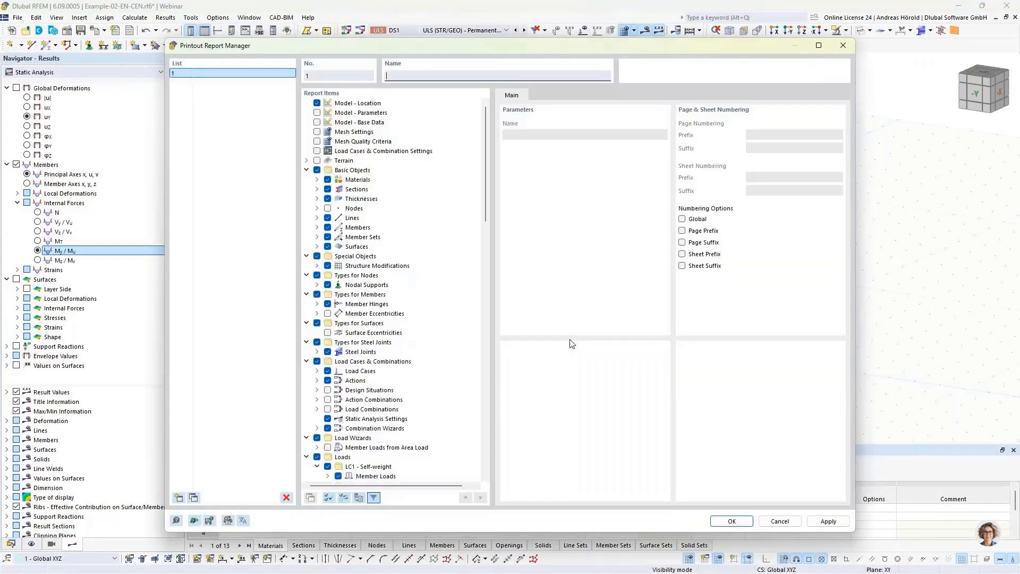
# Exclude the Steel Design and Steel Joint Design chapters from the report items and create the printout report.
pyautogui.scroll(-9, 367, 375)
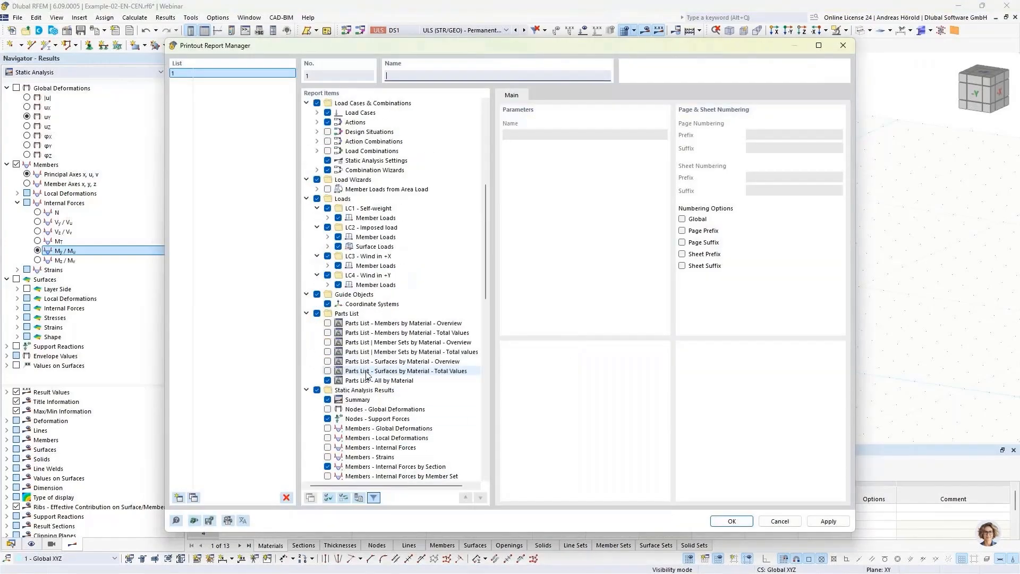
pyautogui.scroll(-15, 367, 372)
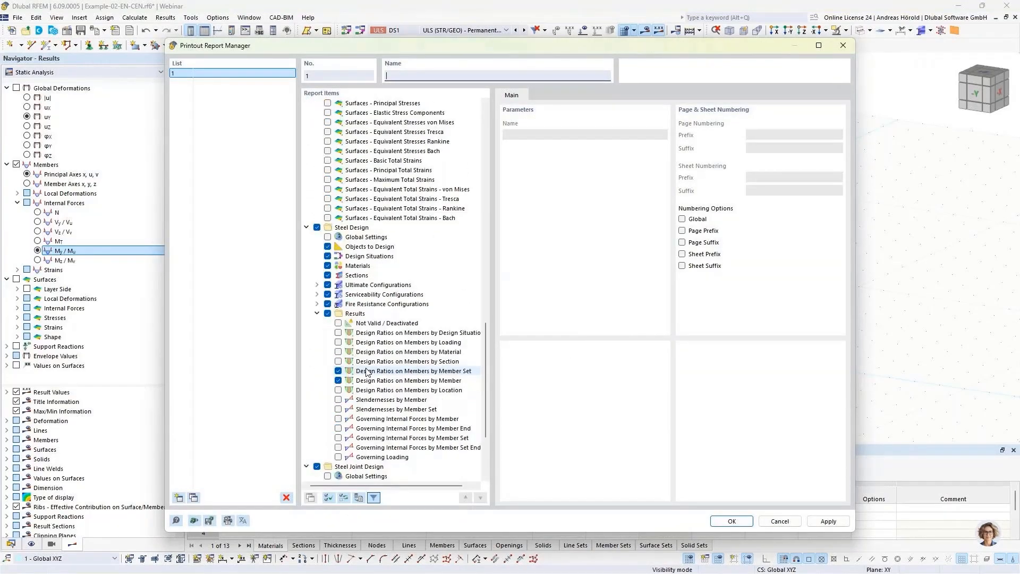
pyautogui.click(351, 227)
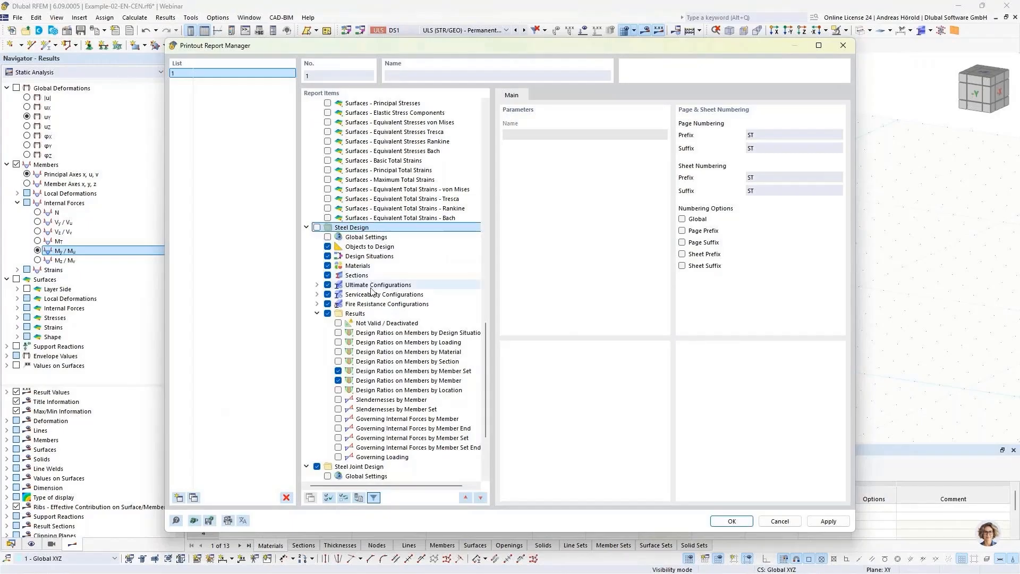
pyautogui.scroll(-3, 372, 297)
pyautogui.scroll(-1, 372, 297)
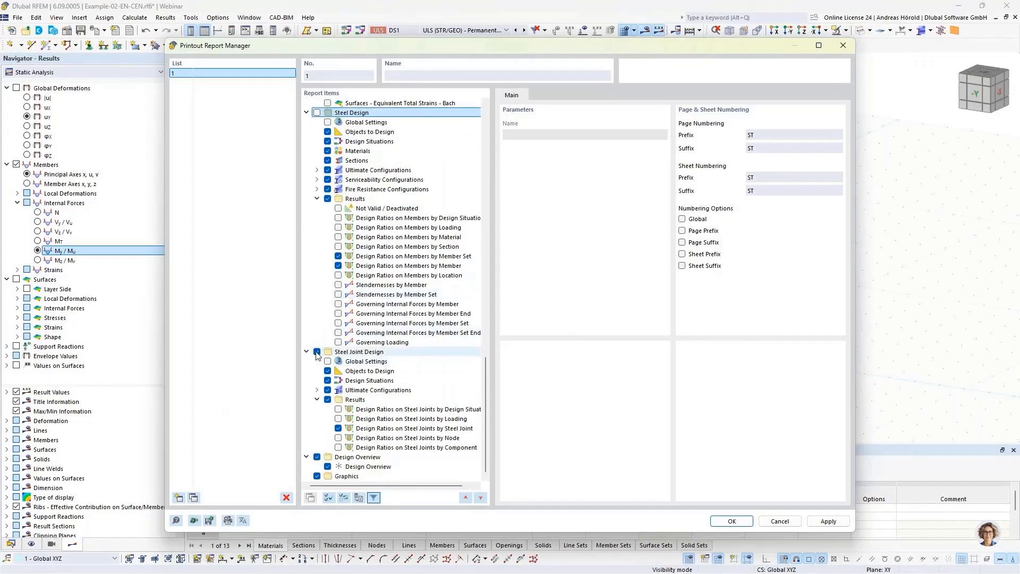
pyautogui.click(730, 521)
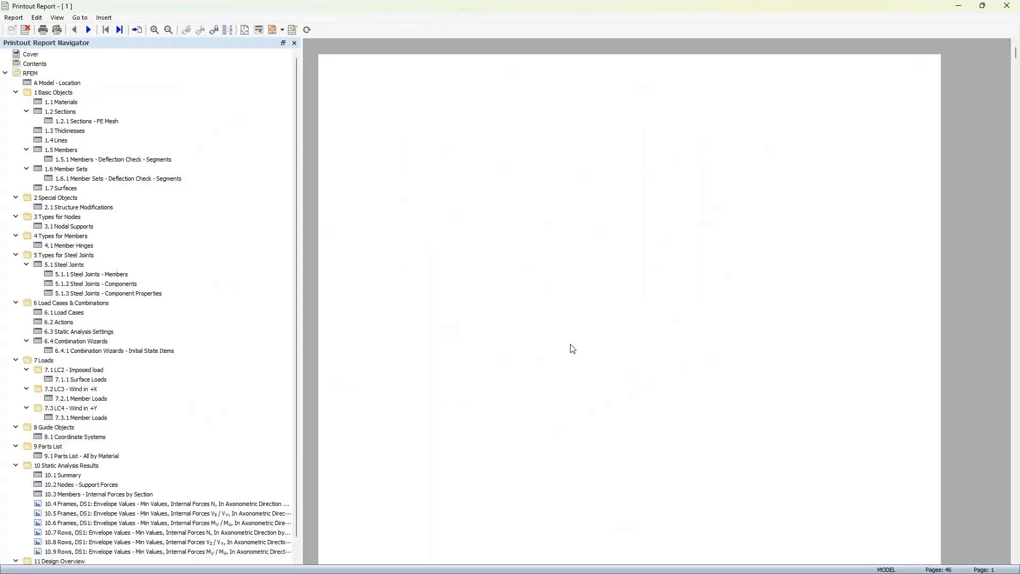
# Review the Frames internal force graphics for DS1 in the Static Analysis Results chapter of the report.
pyautogui.scroll(-1, 200, 353)
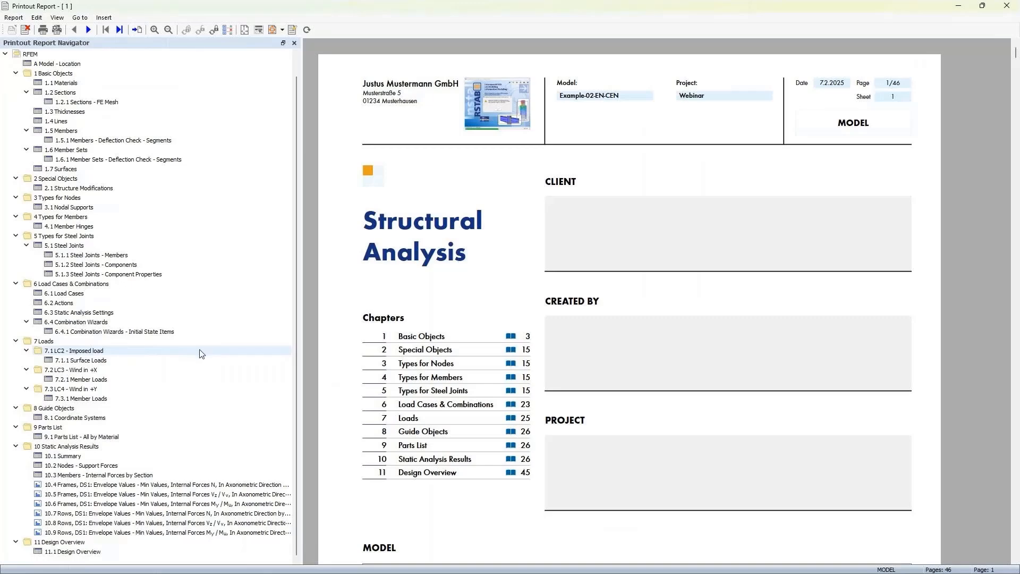
pyautogui.click(163, 485)
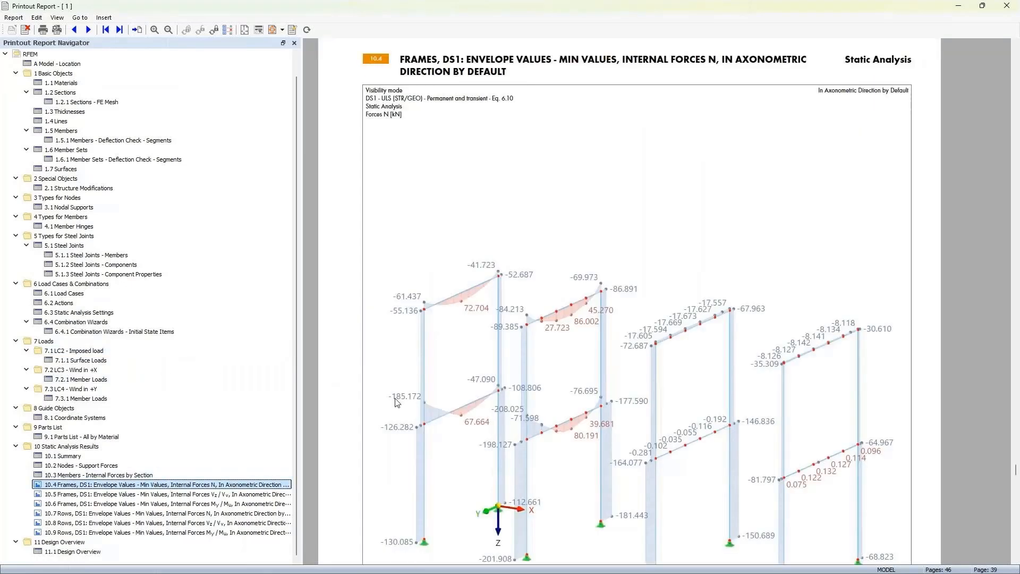
pyautogui.scroll(-1, 748, 310)
pyautogui.scroll(-5, 501, 355)
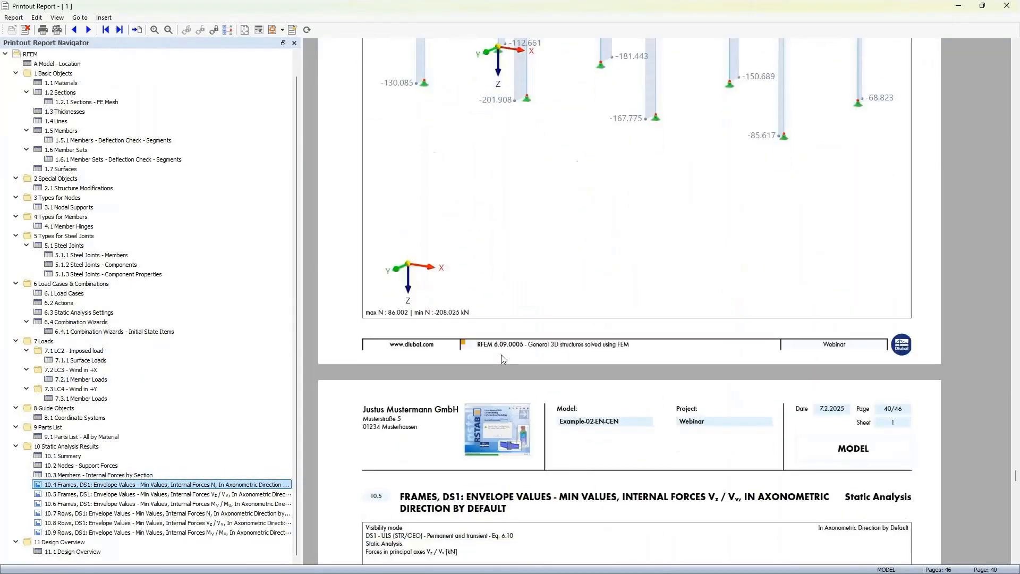
pyautogui.scroll(-10, 502, 355)
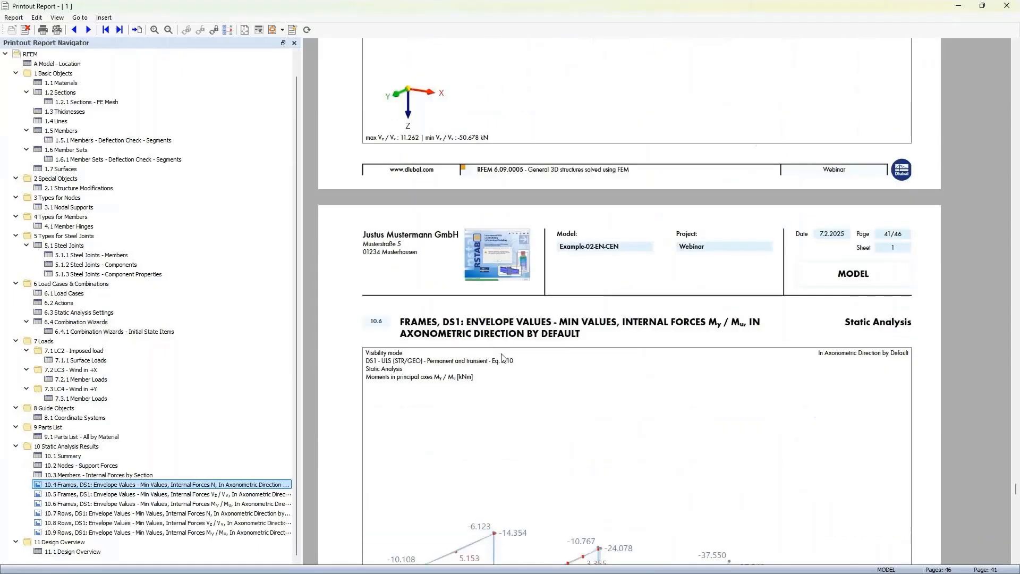
# Fit whole pages in the report view and look through the Rows internal force graphics.
pyautogui.click(57, 18)
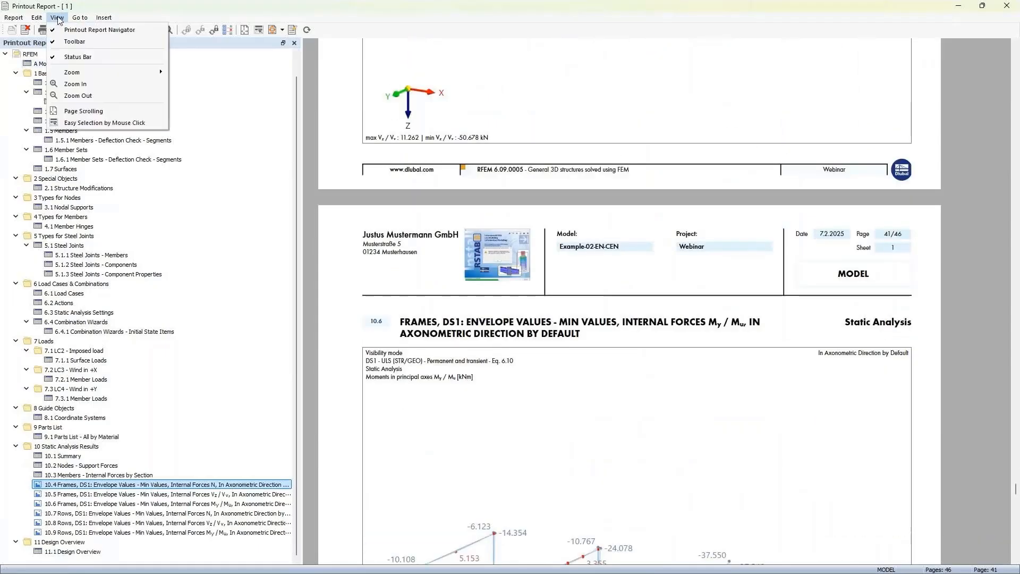
pyautogui.moveTo(75, 72)
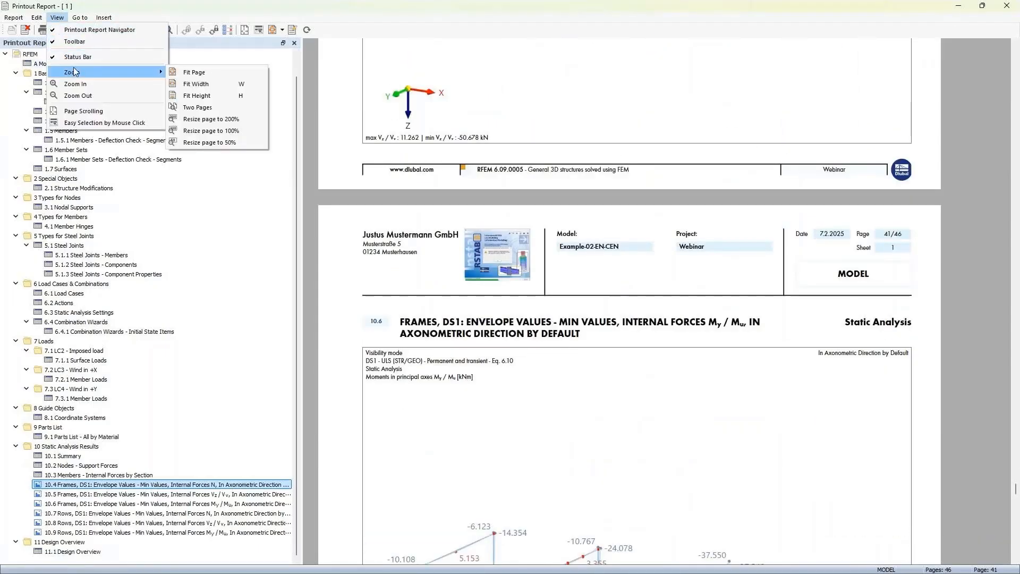
pyautogui.click(202, 73)
pyautogui.scroll(-5, 689, 387)
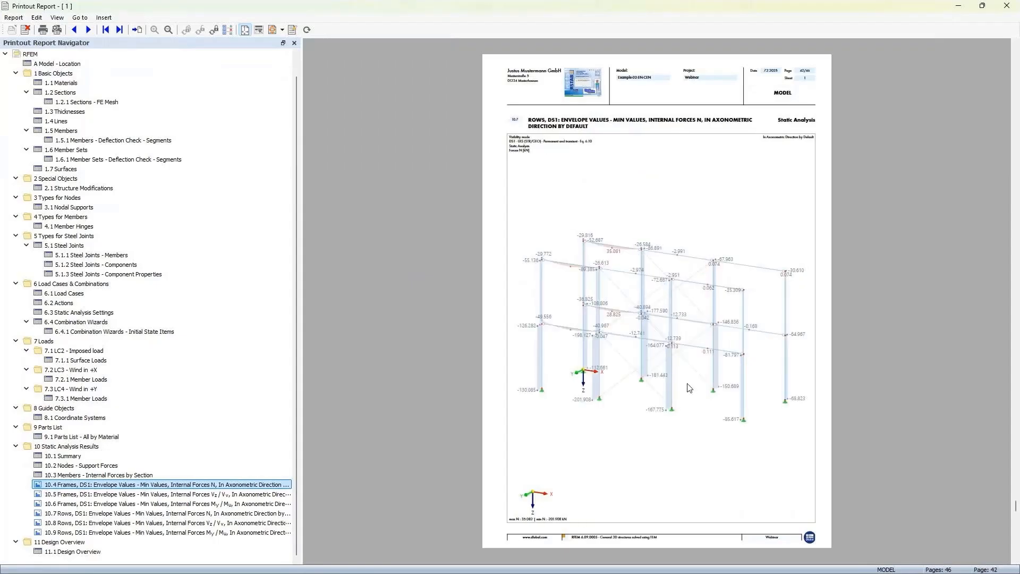
pyautogui.scroll(2, 688, 387)
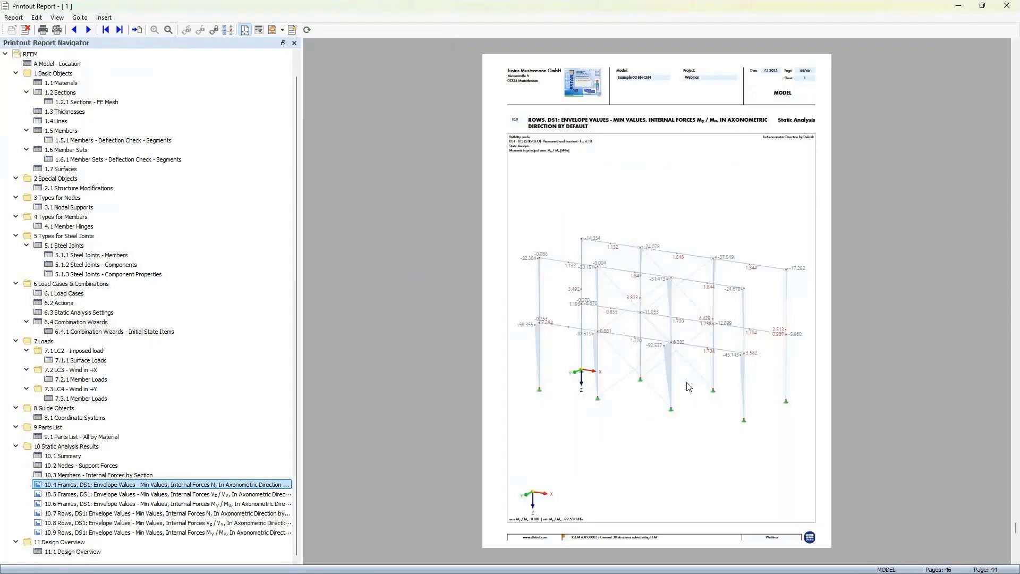
pyautogui.scroll(-1, 688, 387)
pyautogui.scroll(1, 689, 387)
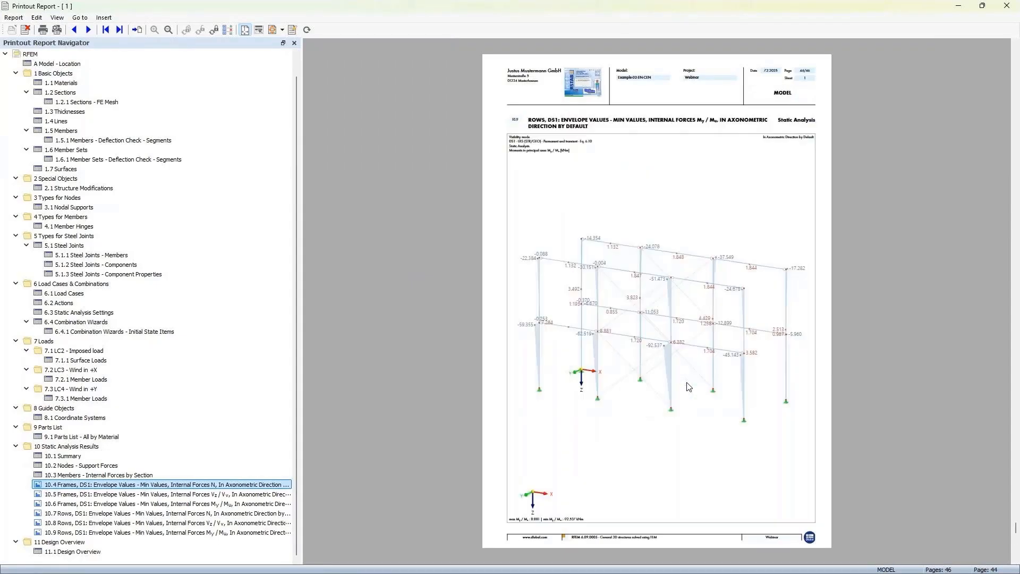
# Select the Rows Vz / Vv graphic in the report and open its multi-print for editing.
pyautogui.click(126, 523)
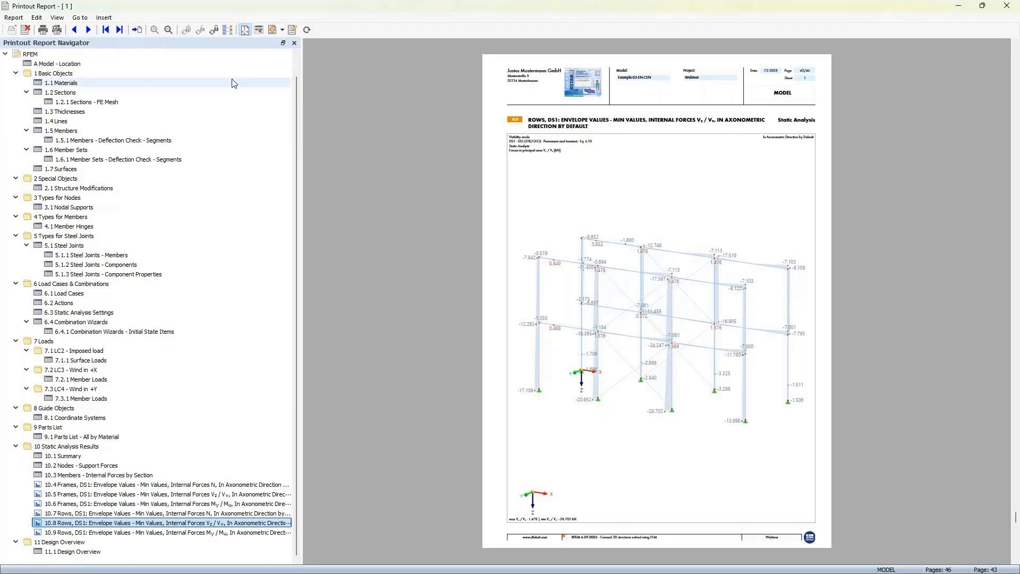
pyautogui.click(227, 30)
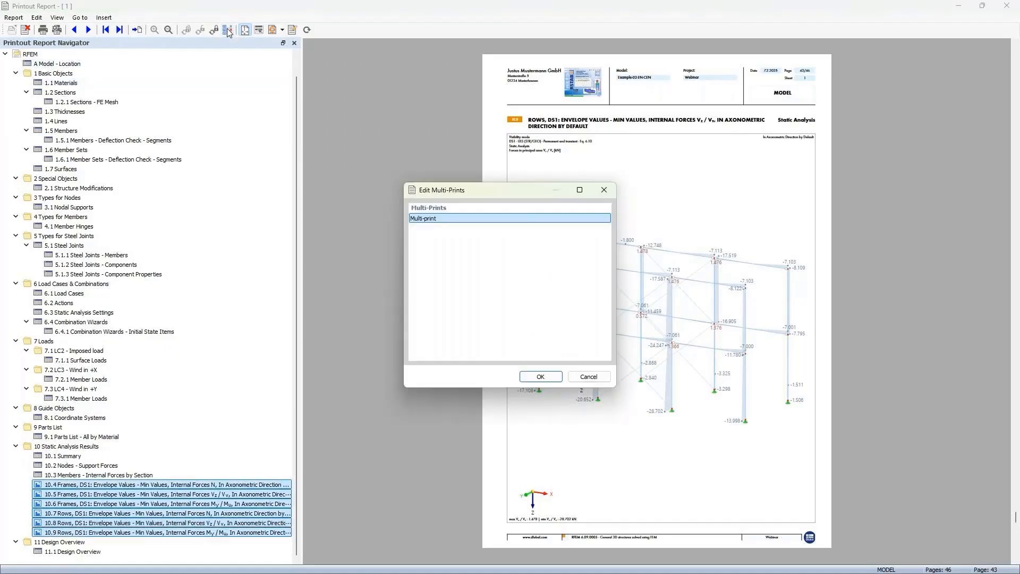
pyautogui.click(541, 377)
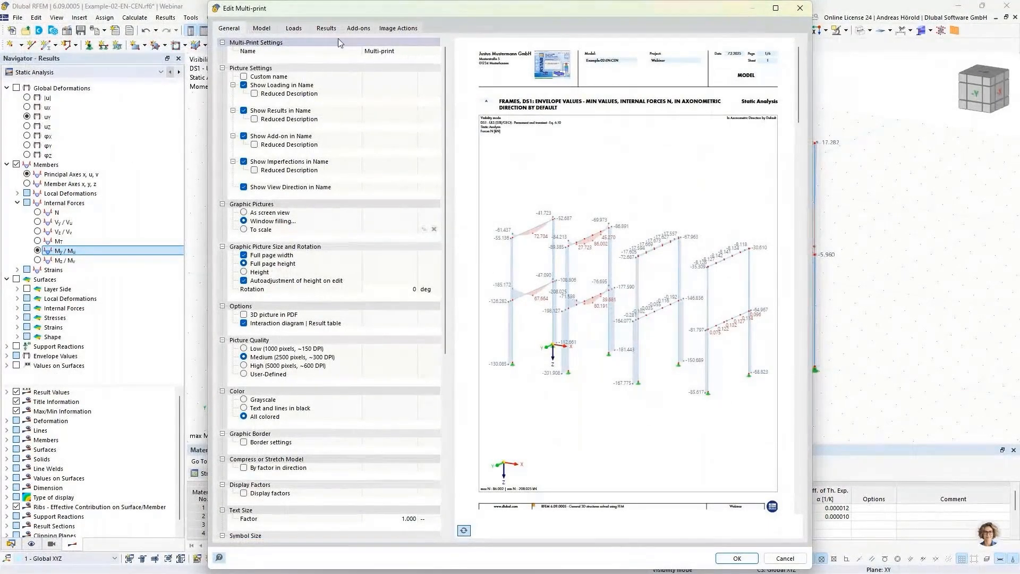
# Add the member internal forces Vy / Vu, MT and Mz / Mv to the result pictures of the existing multi-print.
pyautogui.click(358, 30)
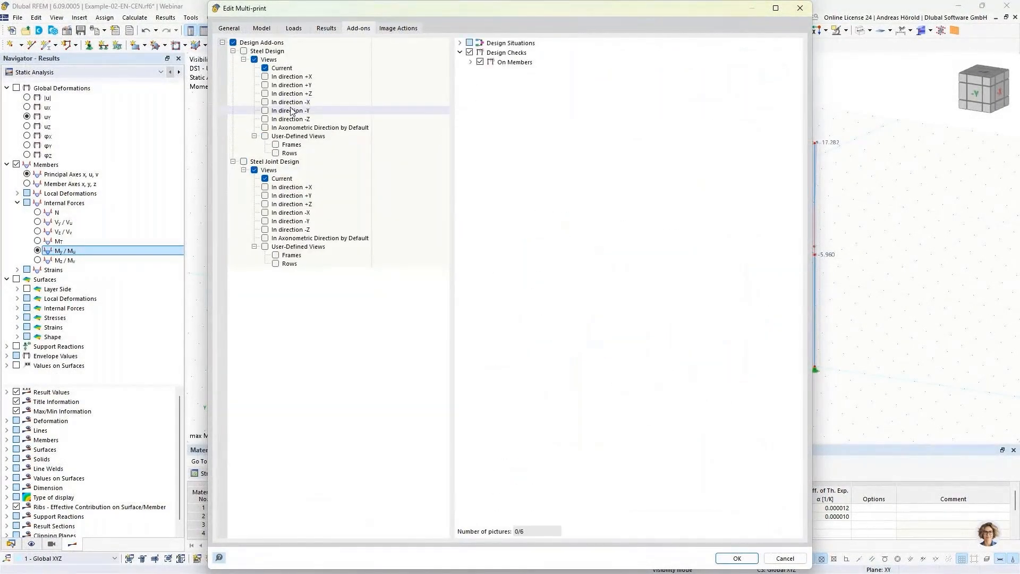
pyautogui.click(326, 28)
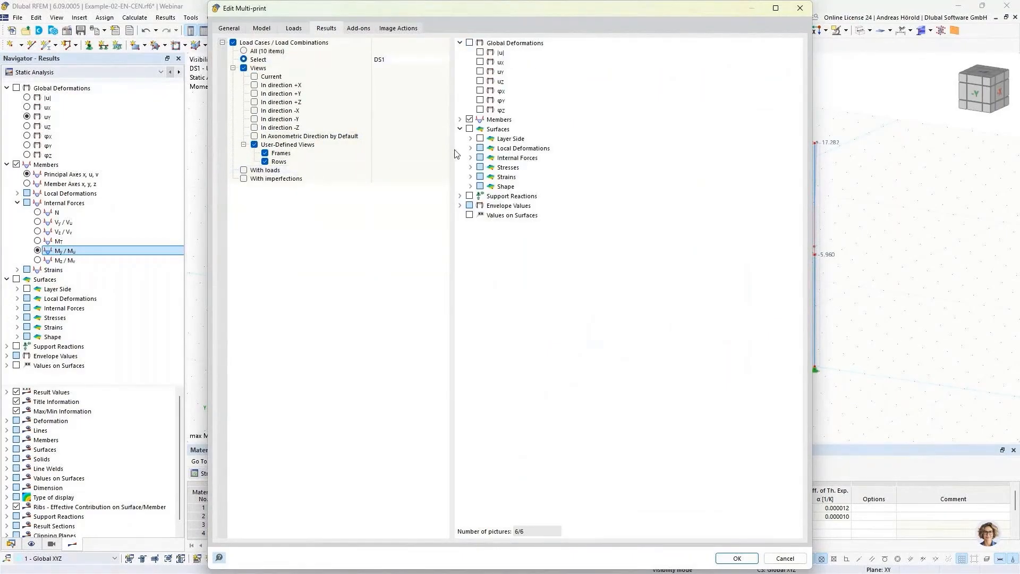
pyautogui.click(461, 119)
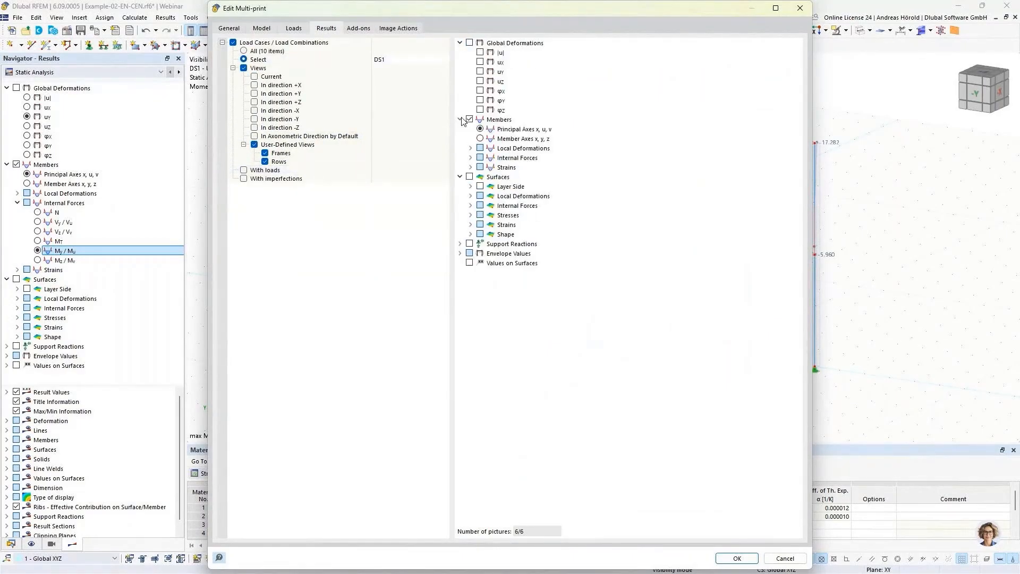
pyautogui.click(470, 158)
pyautogui.click(490, 176)
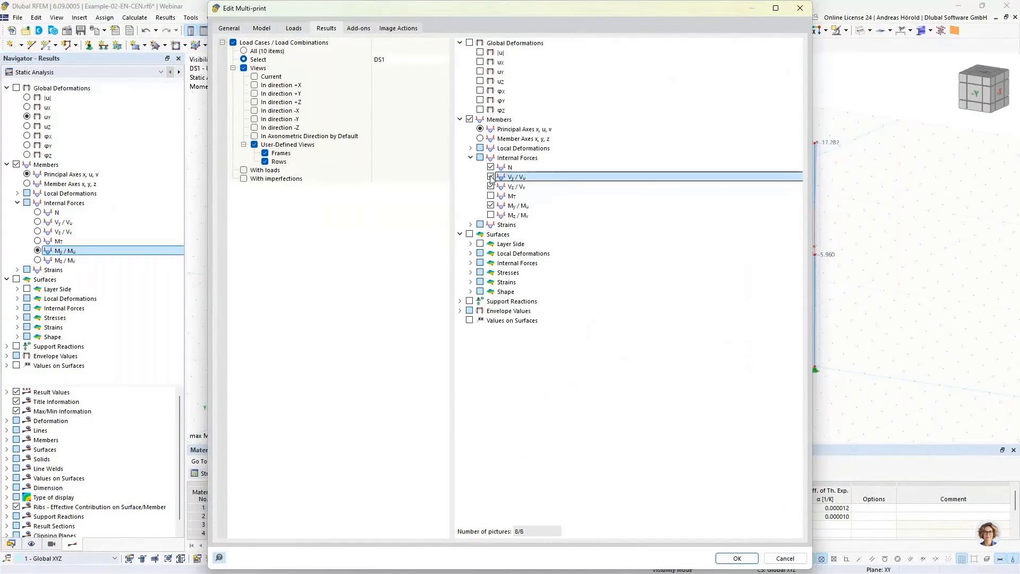
pyautogui.click(490, 196)
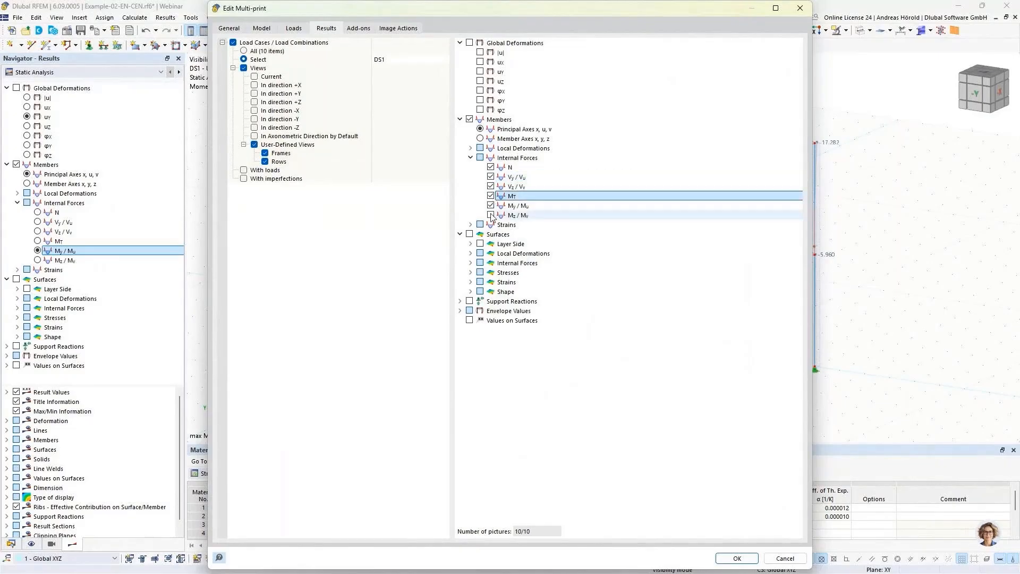
pyautogui.click(491, 214)
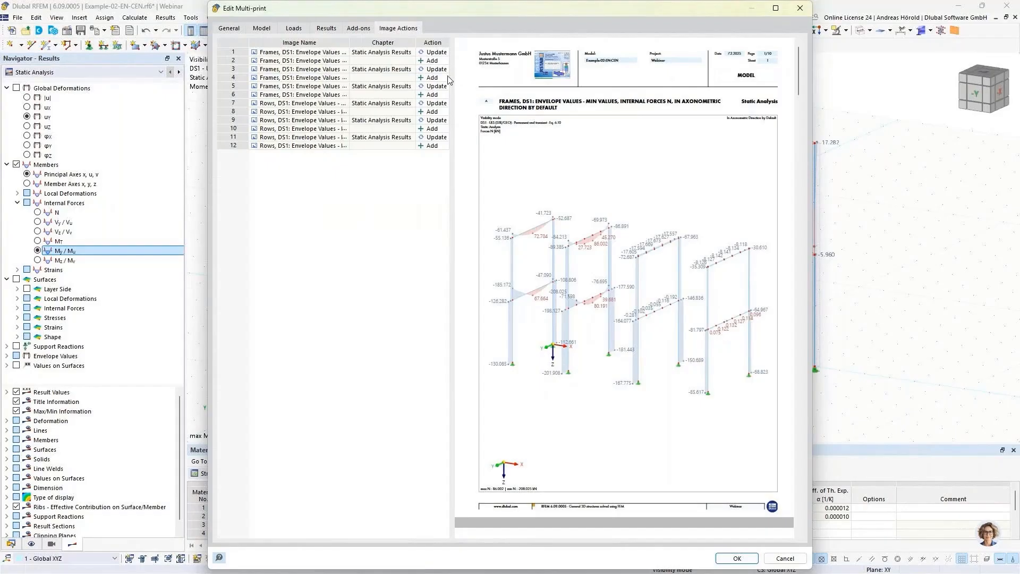
# Widen the multi-print dialog while checking the image actions planned for each picture.
pyautogui.click(229, 130)
pyautogui.moveTo(209, 150); pyautogui.dragTo(69, 151)
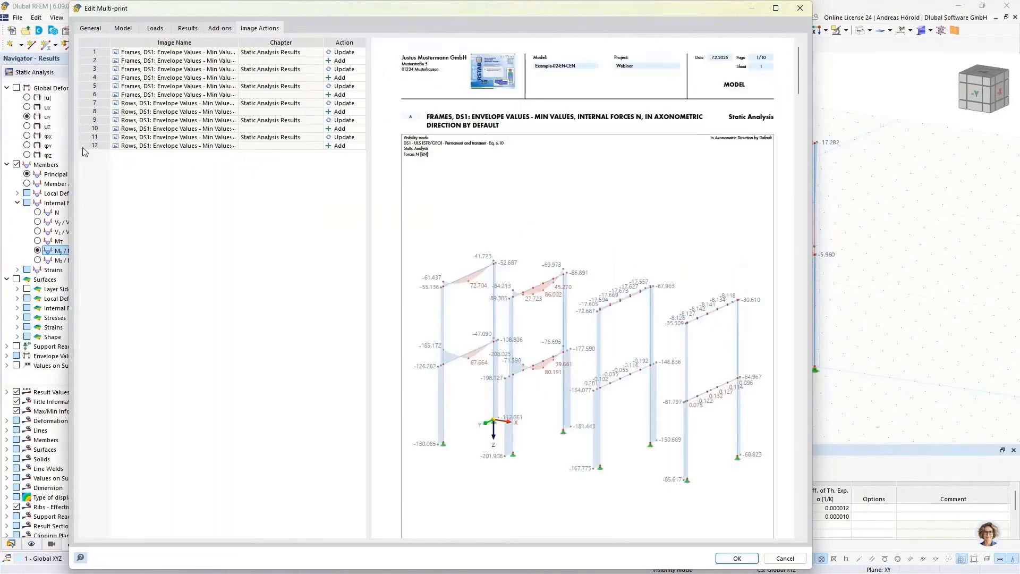
# Check which actions are available for the first Frames picture in the multi-print's image list.
pyautogui.click(348, 53)
pyautogui.click(348, 52)
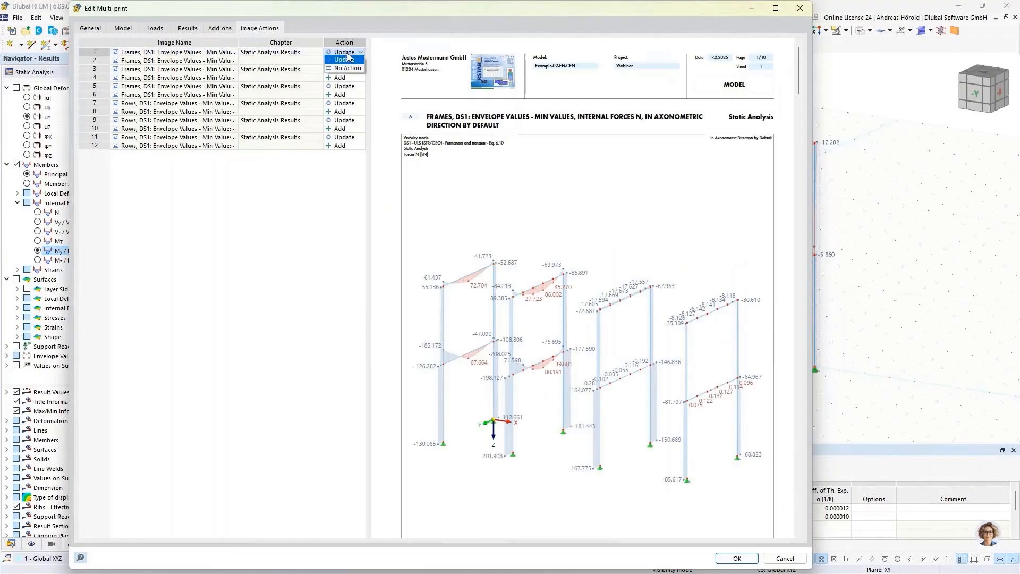
pyautogui.click(340, 169)
pyautogui.click(340, 170)
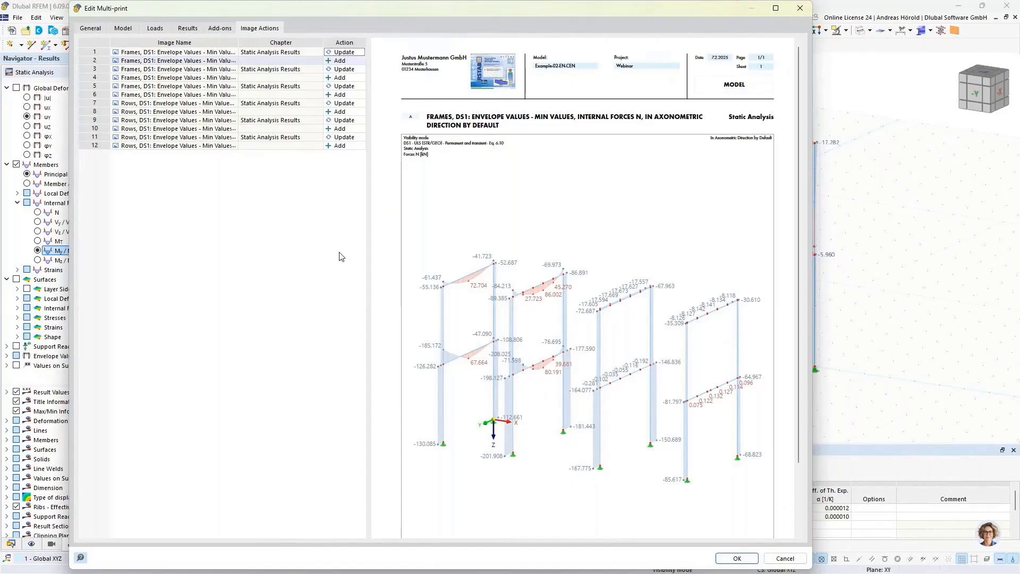
# Set the multi-print pictures' color to Grayscale and apply the edited multi-print to the report.
pyautogui.click(90, 28)
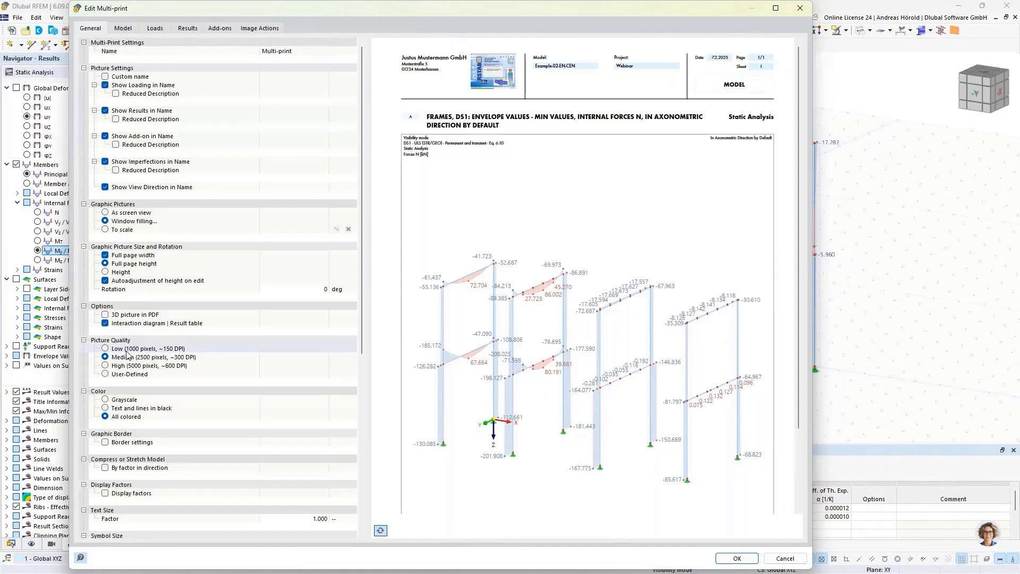
pyautogui.scroll(-1, 128, 355)
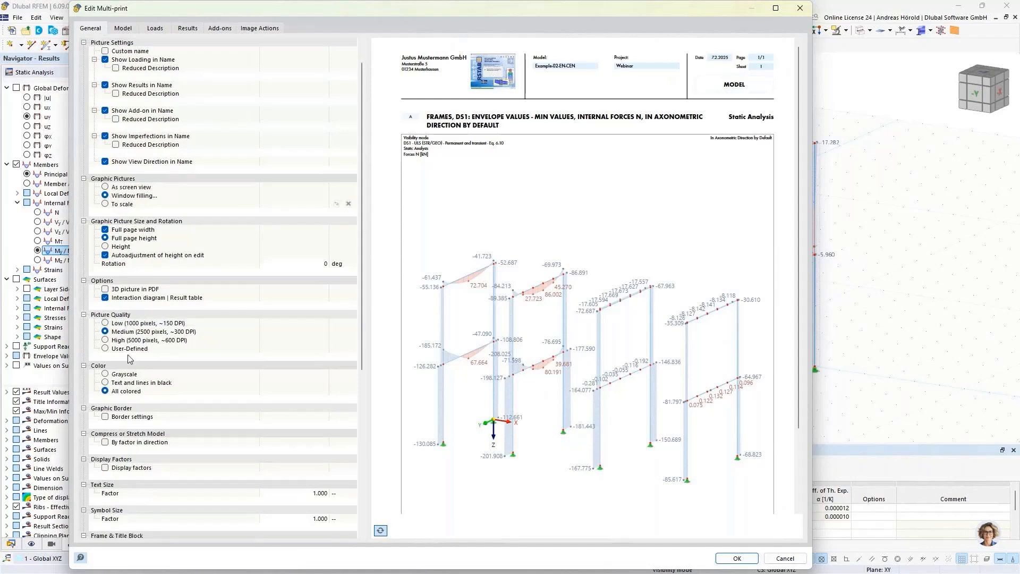
pyautogui.click(105, 375)
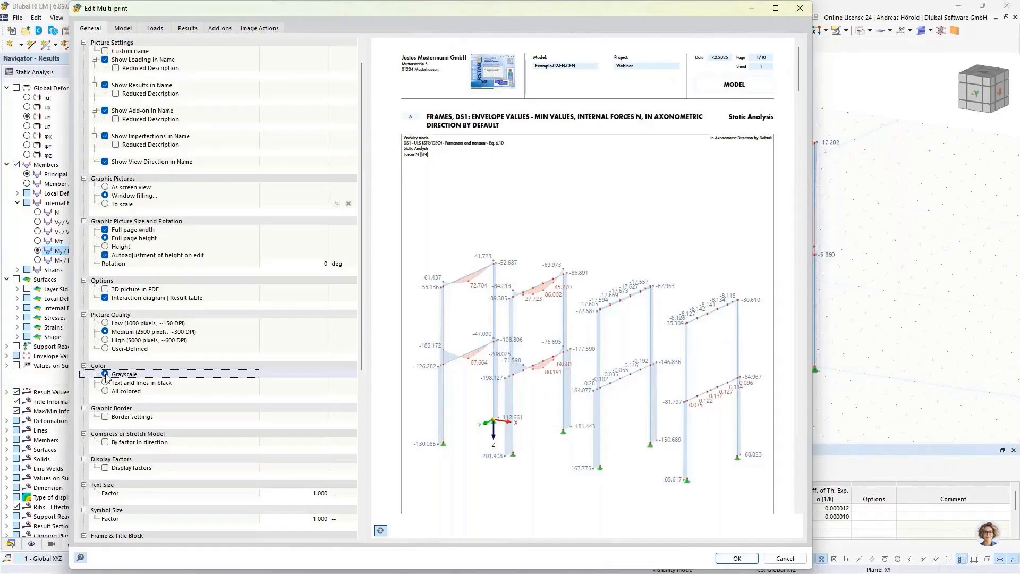
pyautogui.click(260, 29)
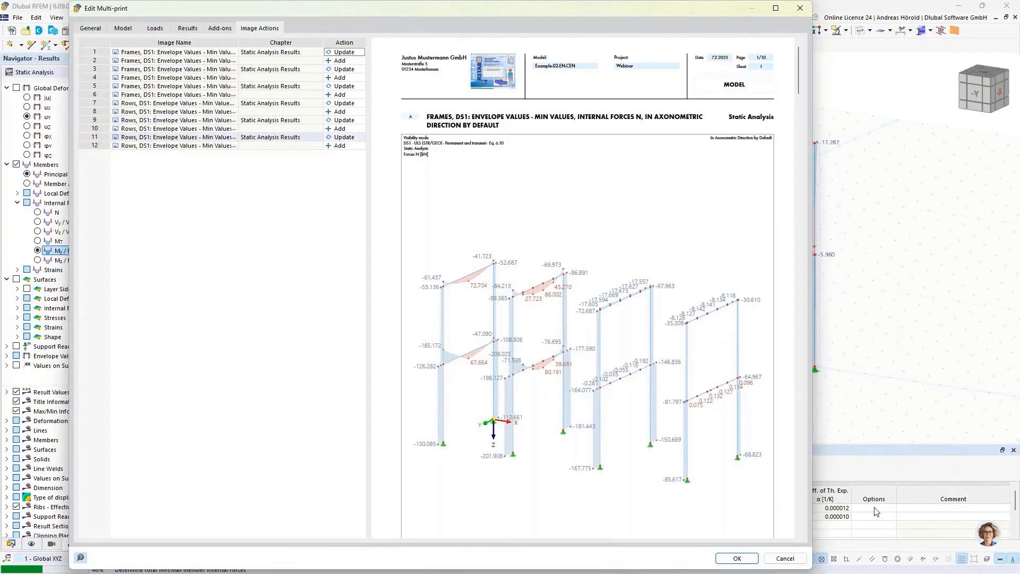
pyautogui.click(736, 558)
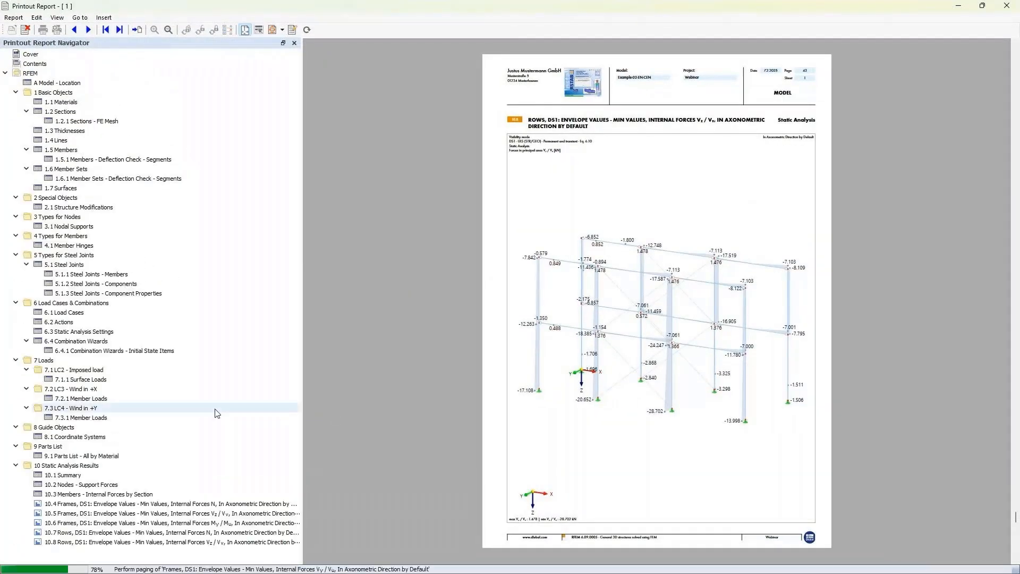
# Look through the updated and added Frames and Rows internal force graphics under Static Analysis Results in the report.
pyautogui.scroll(-3, 216, 414)
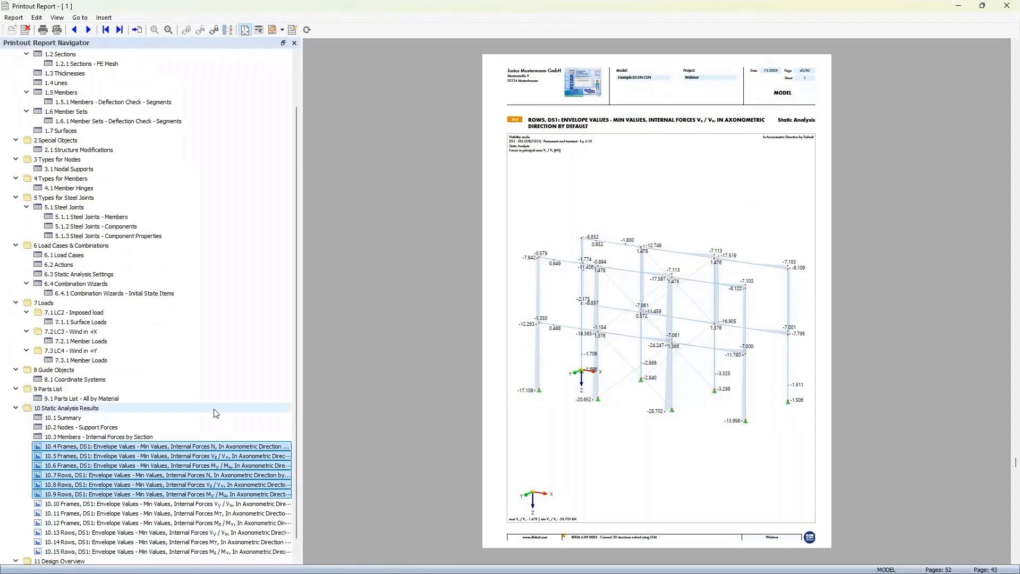
pyautogui.scroll(3, 163, 436)
pyautogui.click(165, 428)
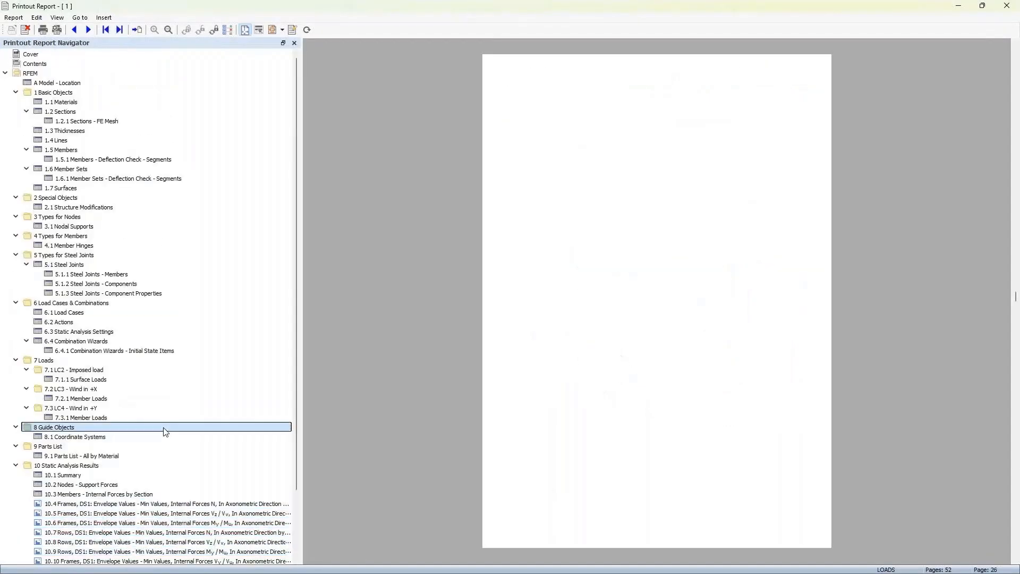
pyautogui.click(228, 503)
pyautogui.scroll(-3, 214, 457)
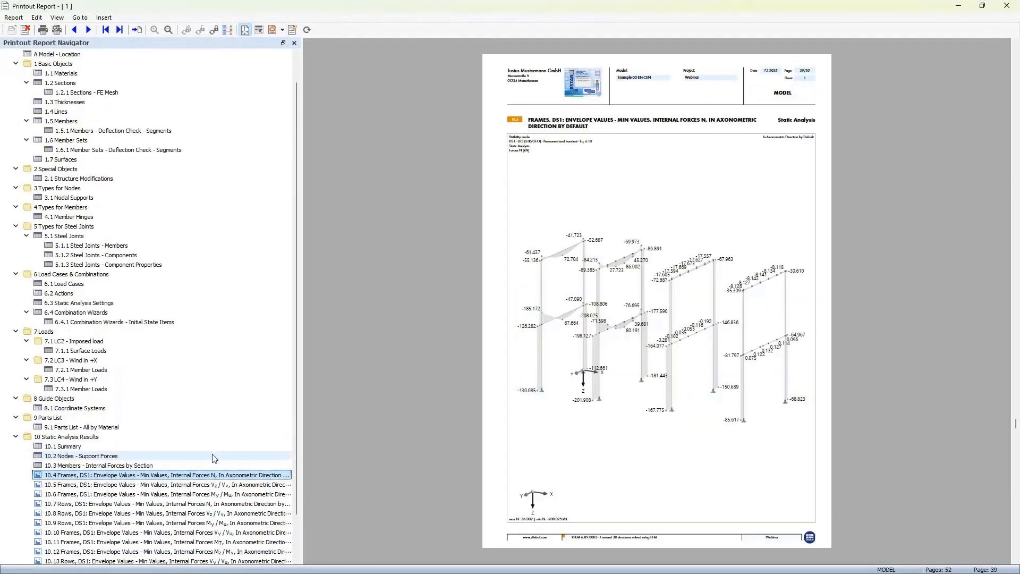
pyautogui.click(221, 437)
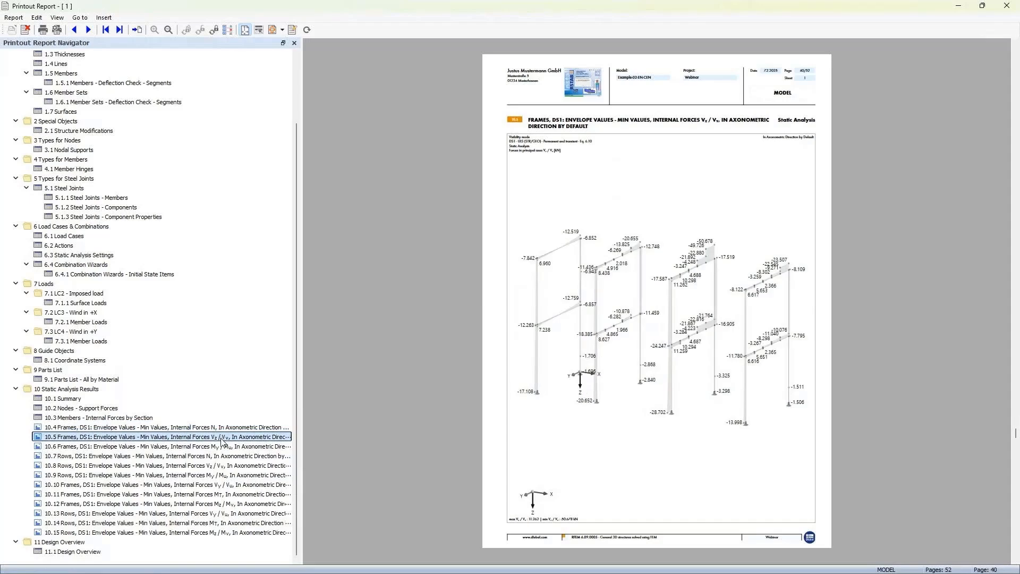
pyautogui.click(218, 447)
pyautogui.click(217, 457)
pyautogui.click(217, 466)
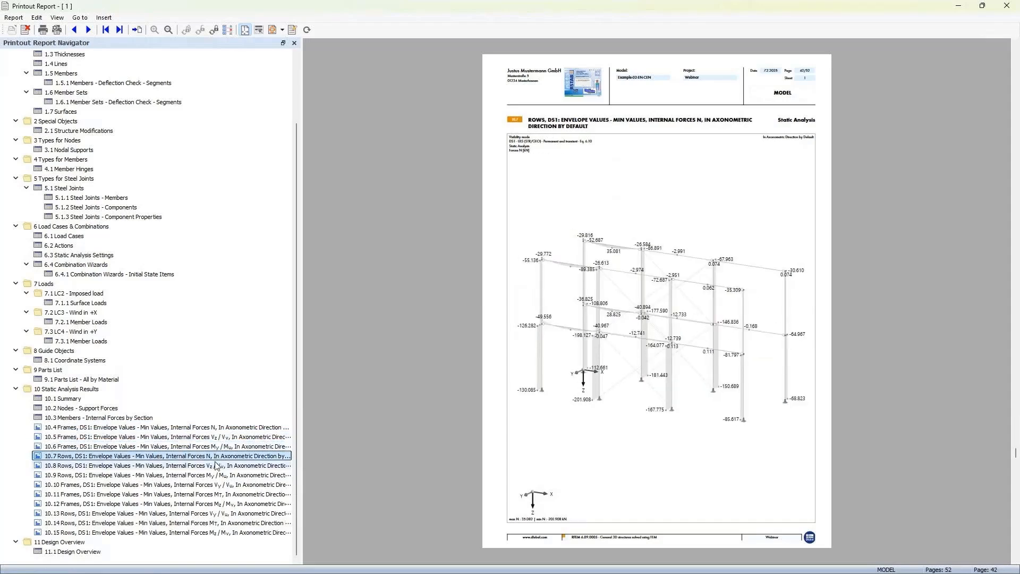
pyautogui.click(215, 485)
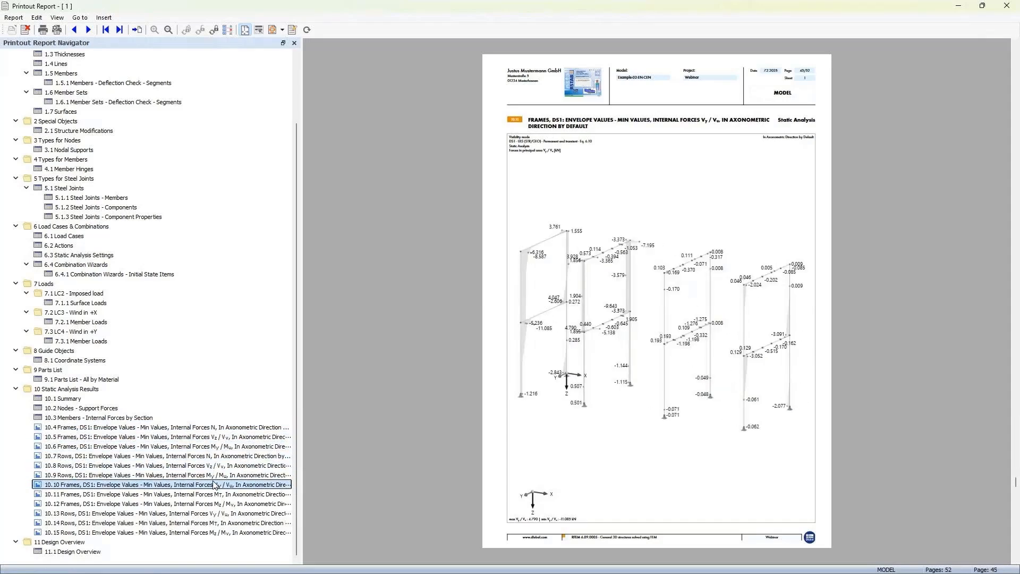
pyautogui.click(214, 494)
pyautogui.click(212, 504)
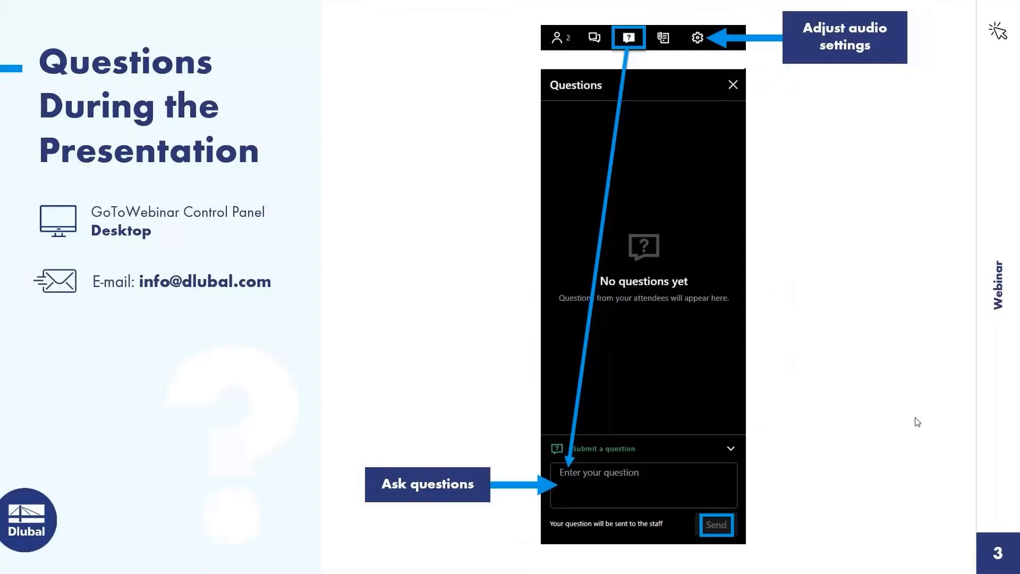
pyautogui.click(907, 383)
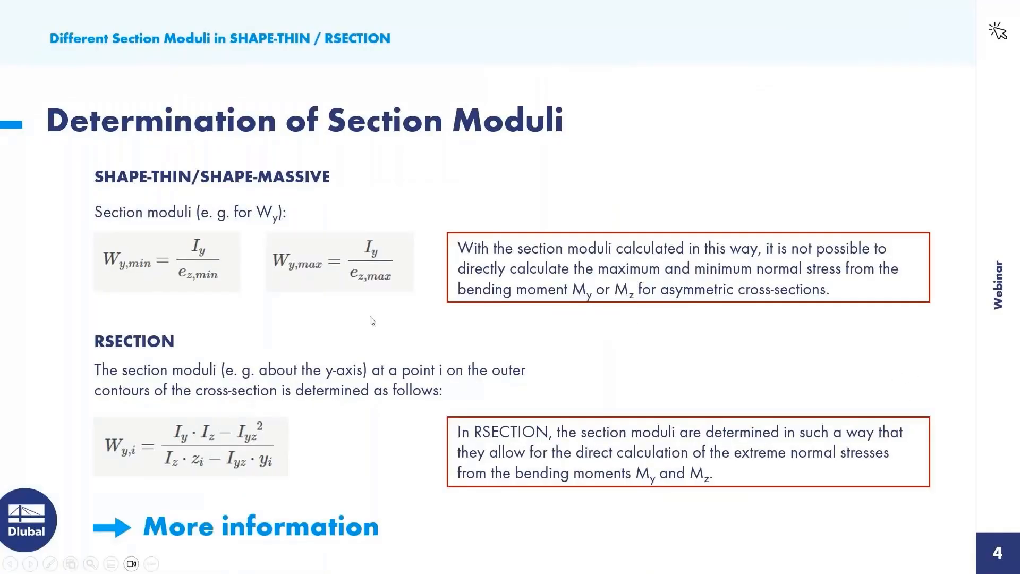
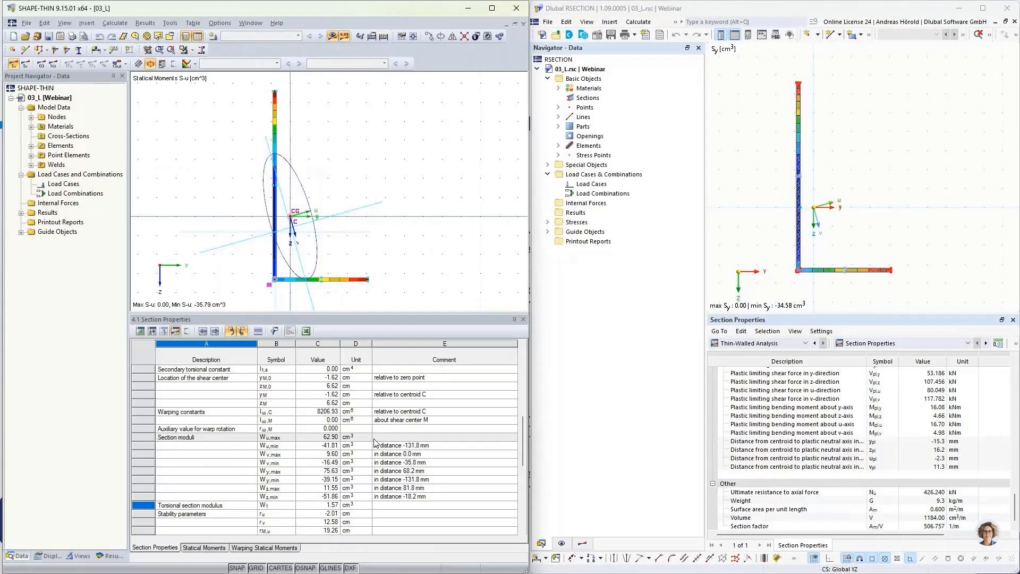
# Compare the moments of inertia about the y- and z-axes of the L-section between SHAPE-THIN and RSECTION.
pyautogui.click(327, 438)
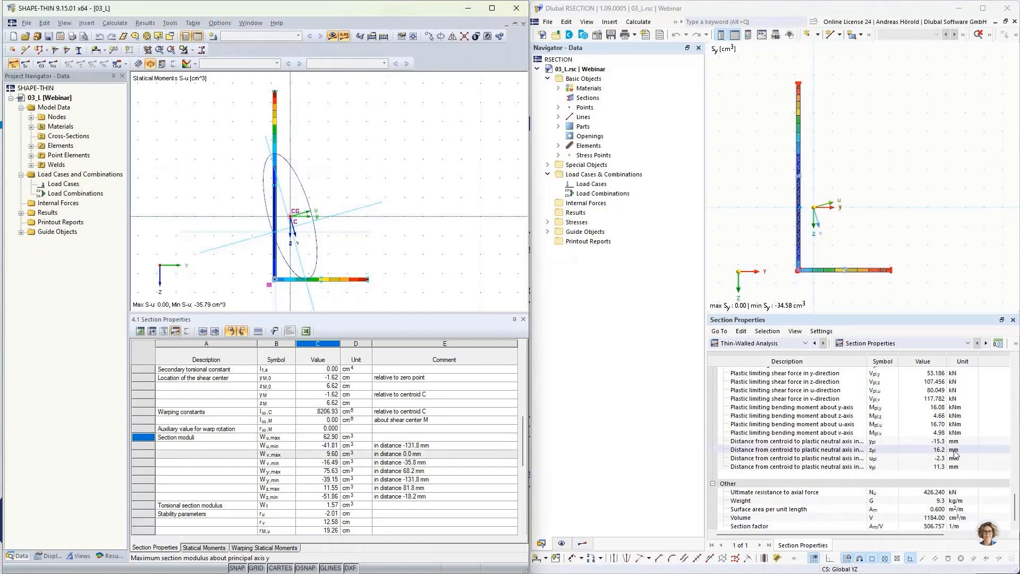
pyautogui.scroll(6, 296, 436)
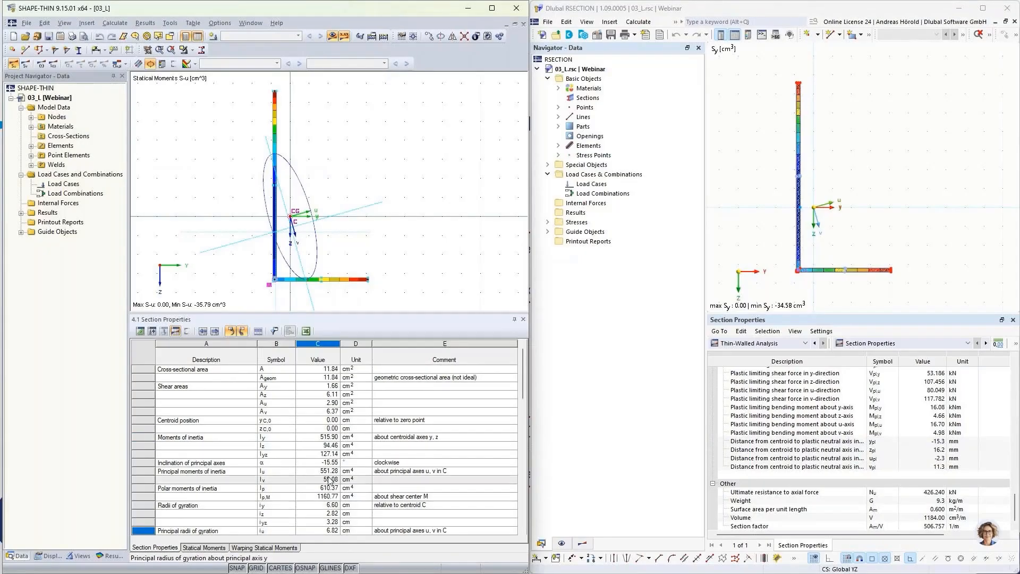
pyautogui.click(320, 439)
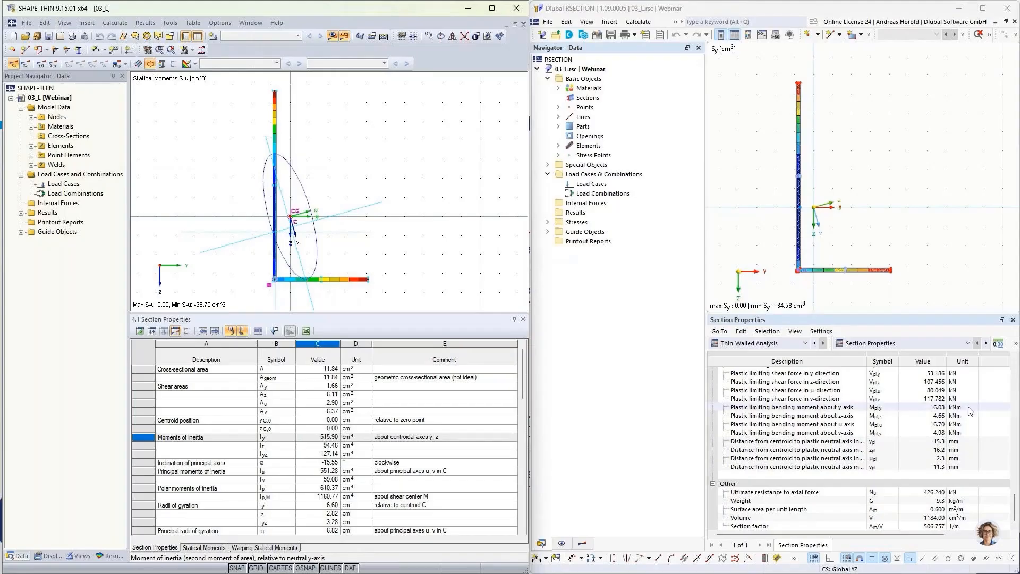
pyautogui.scroll(-5, 907, 422)
pyautogui.scroll(10, 906, 423)
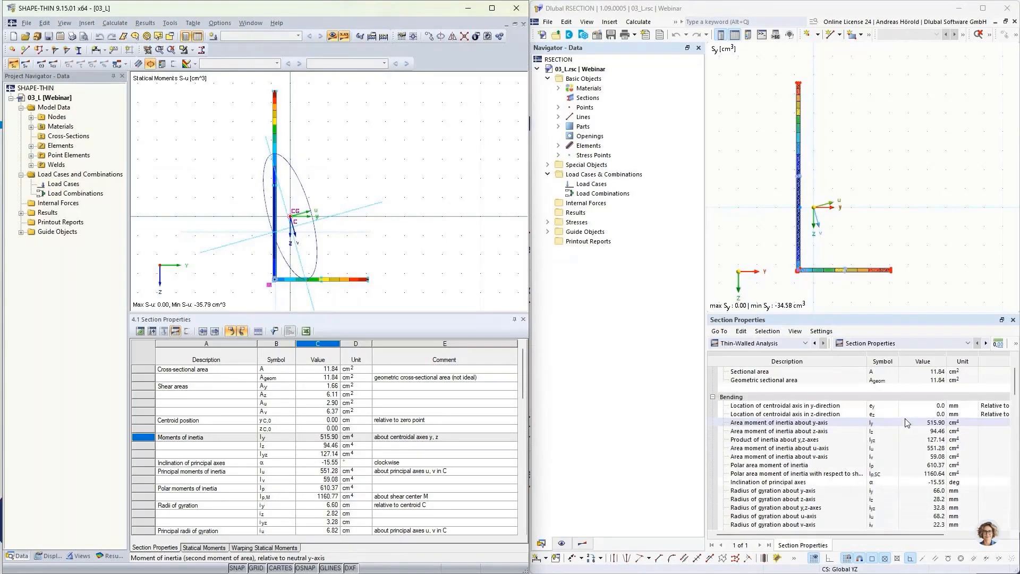
pyautogui.click(926, 465)
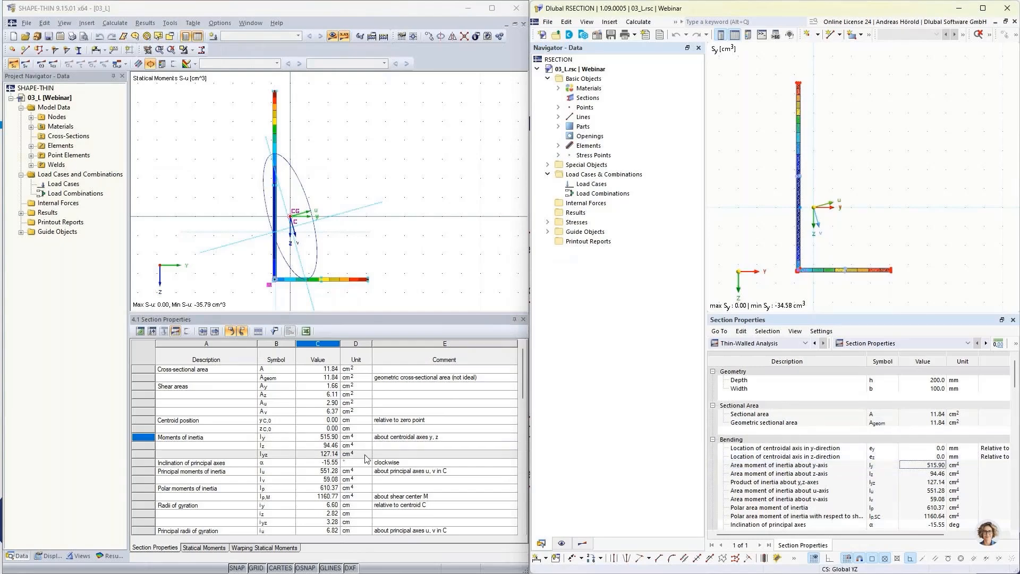
pyautogui.click(322, 449)
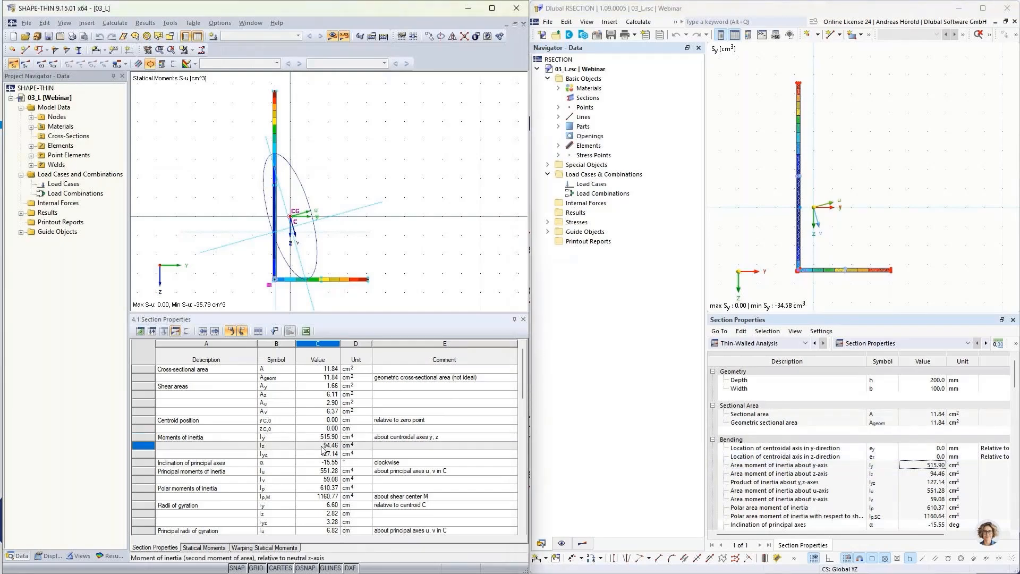
pyautogui.click(942, 481)
pyautogui.click(938, 474)
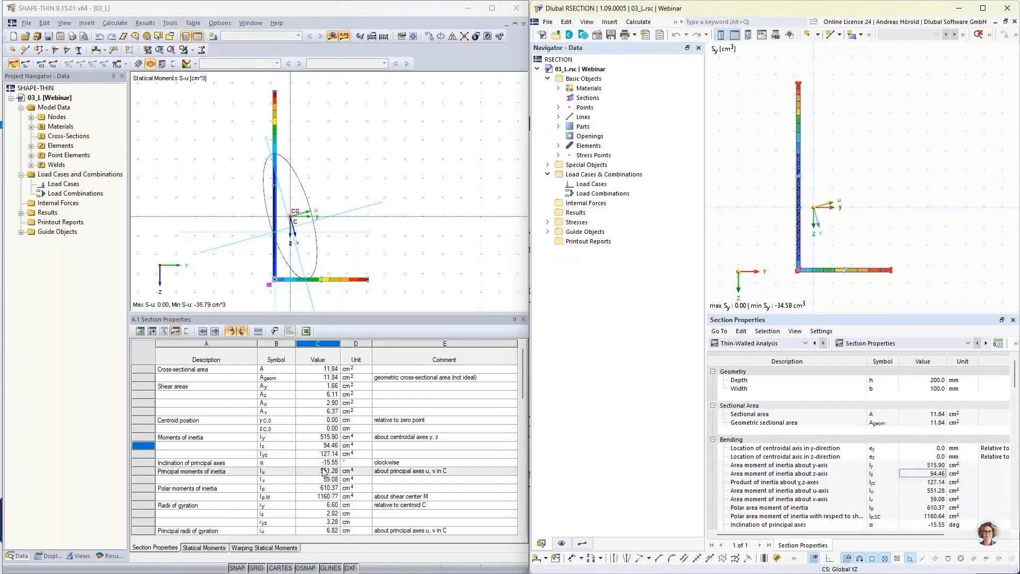
# Compare the maximum section modulus about the y-axis of the L-section between SHAPE-THIN and RSECTION.
pyautogui.scroll(-8, 327, 457)
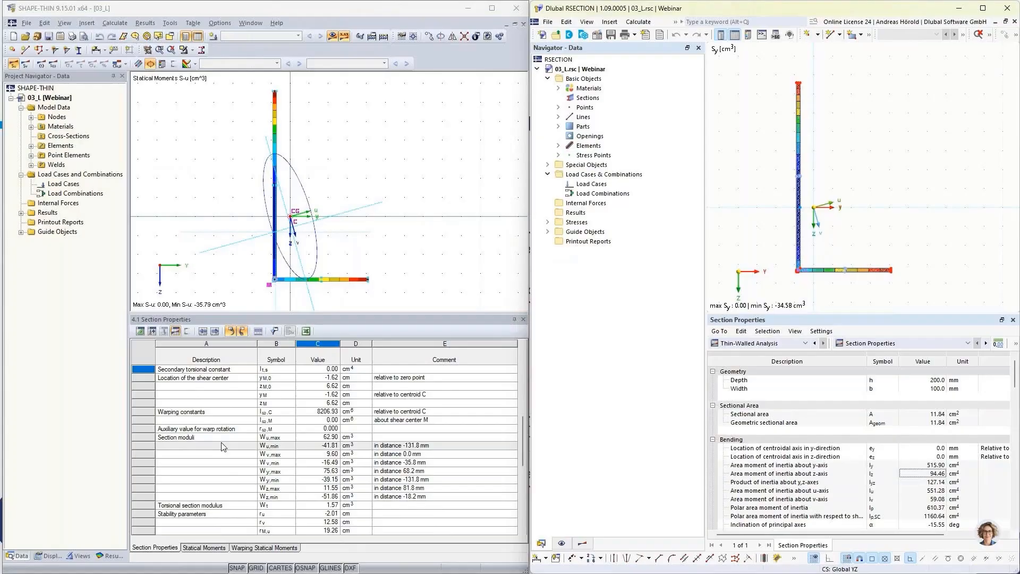
pyautogui.scroll(-12, 889, 464)
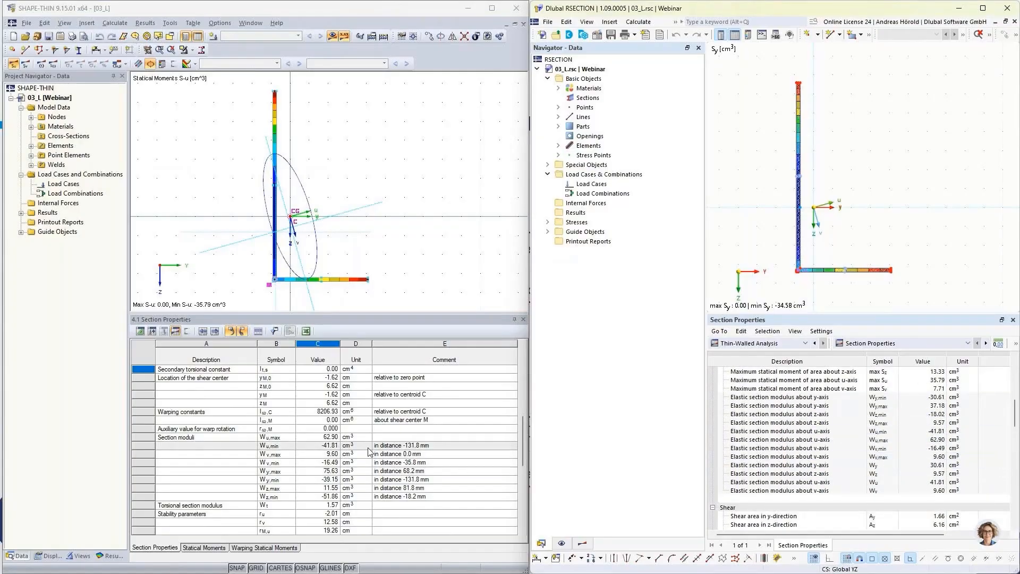
pyautogui.click(277, 471)
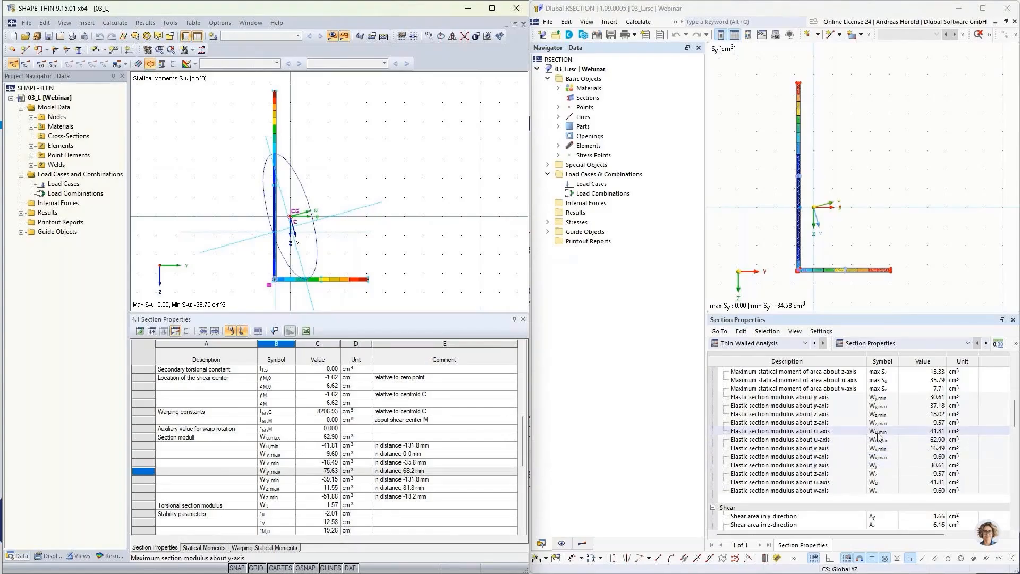
pyautogui.click(931, 407)
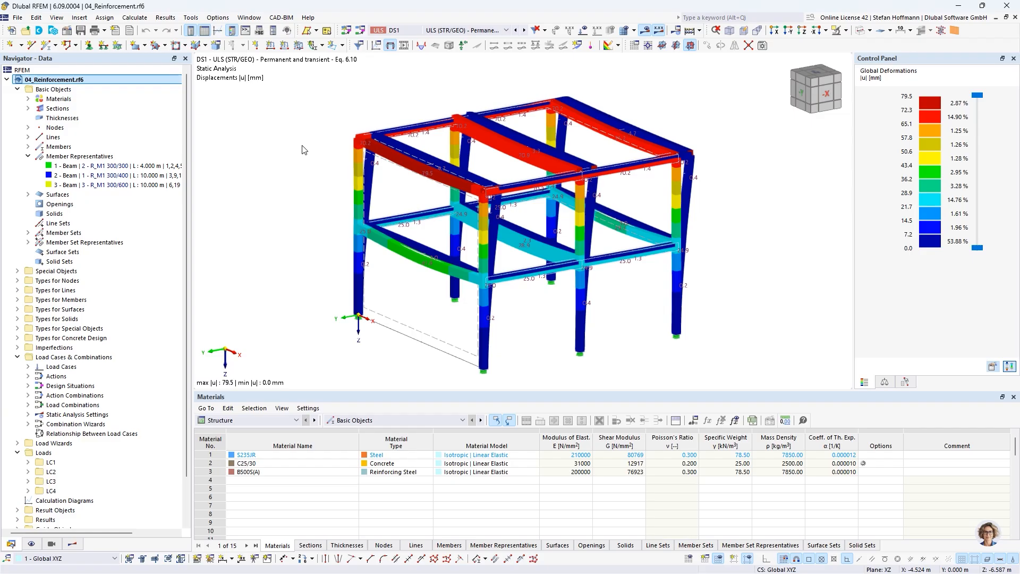
# In RFEM, check the members of the 300/400 and 300/600 member representatives and open the 300/400 beam's longitudinal reinforcement for editing.
pyautogui.click(73, 177)
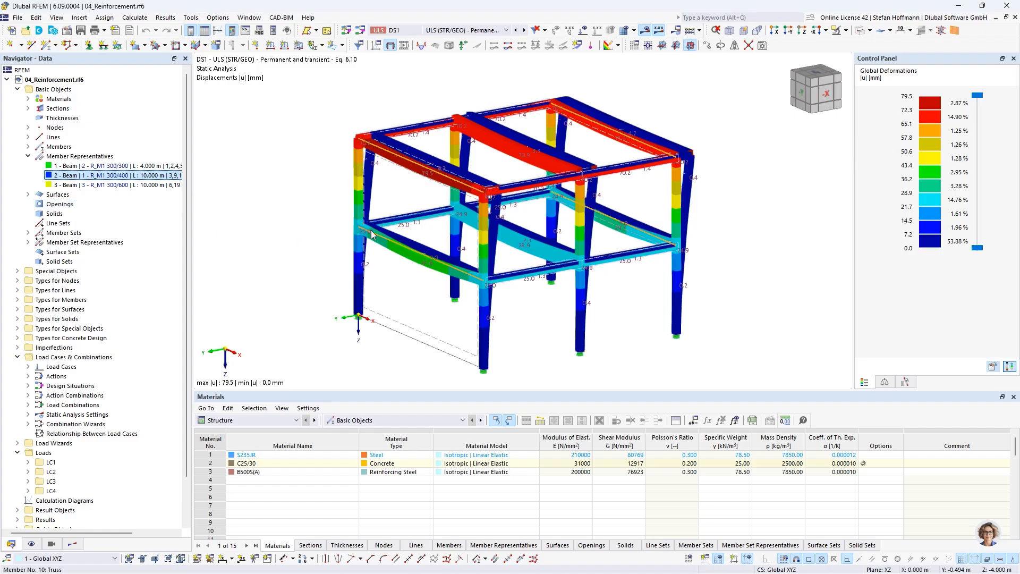
pyautogui.click(74, 185)
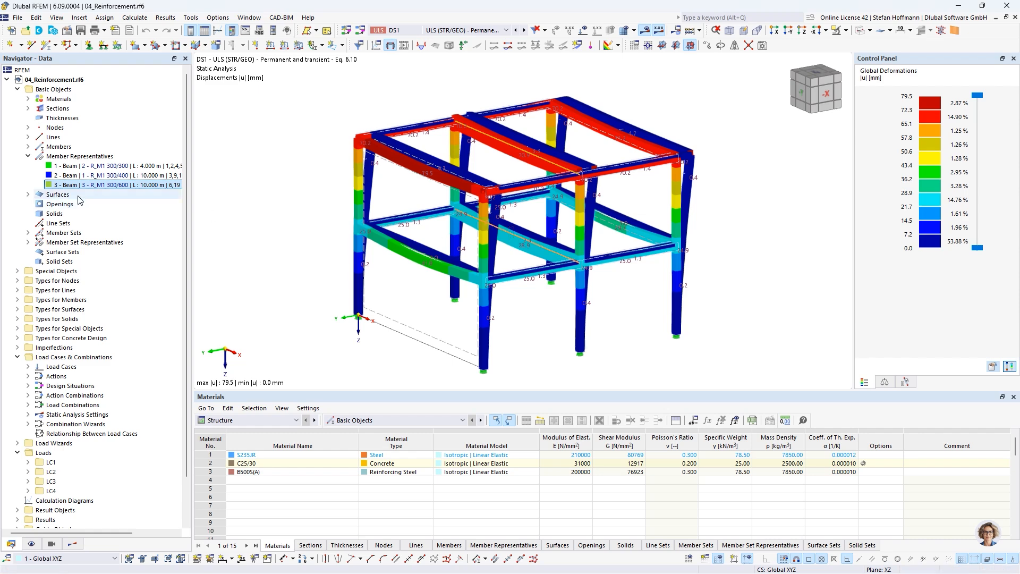
pyautogui.click(65, 176)
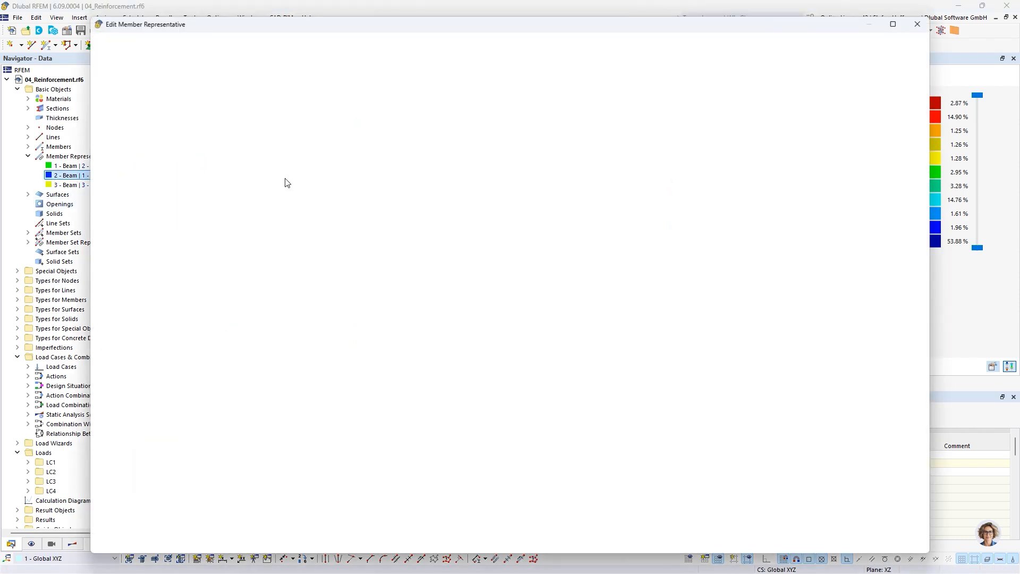
pyautogui.click(483, 75)
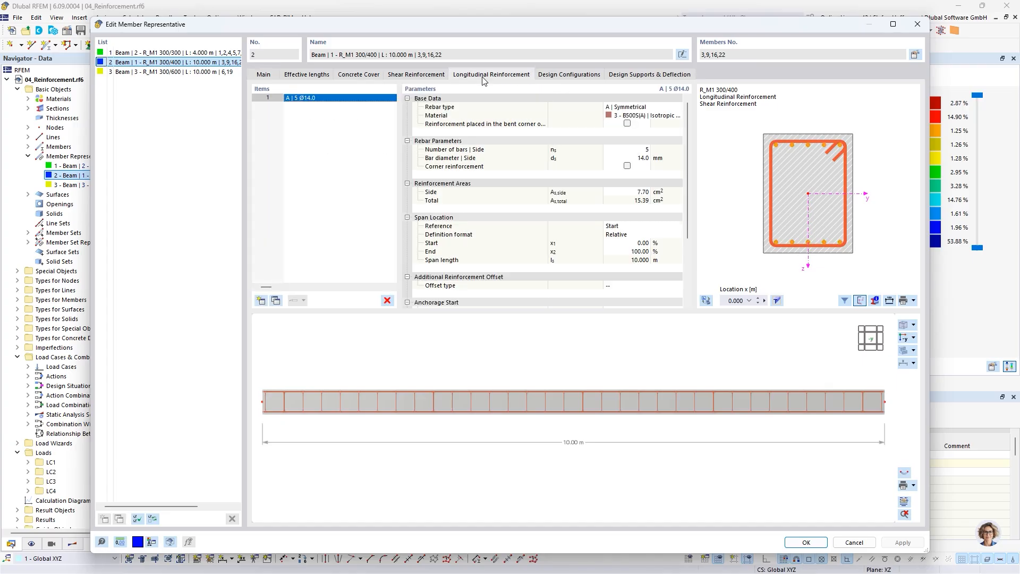
pyautogui.moveTo(731, 56); pyautogui.dragTo(700, 56)
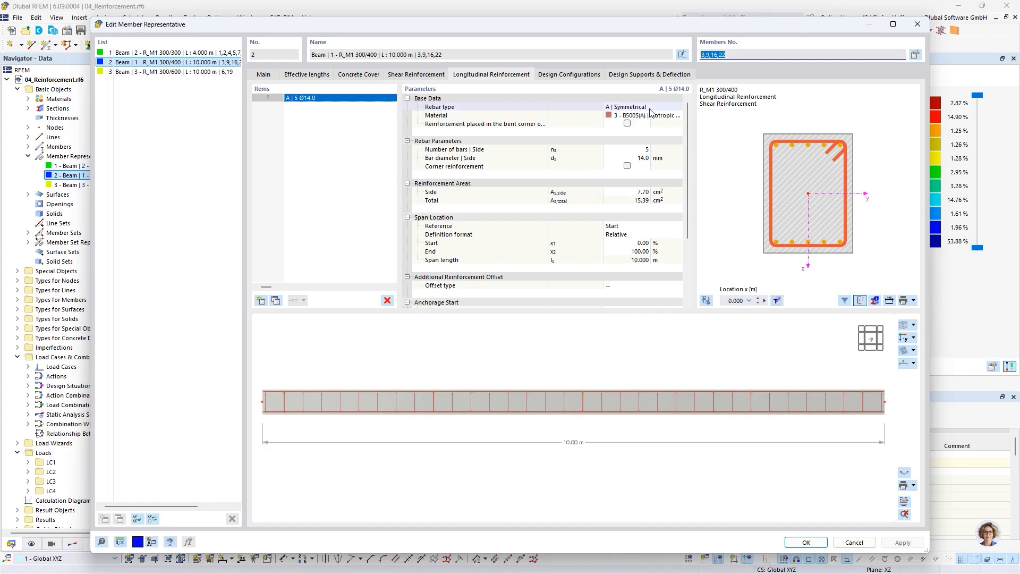
# Set the bar diameter of the 300/400 beam's longitudinal reinforcement to automatic and check its number of bars and maximum diameter.
pyautogui.click(640, 150)
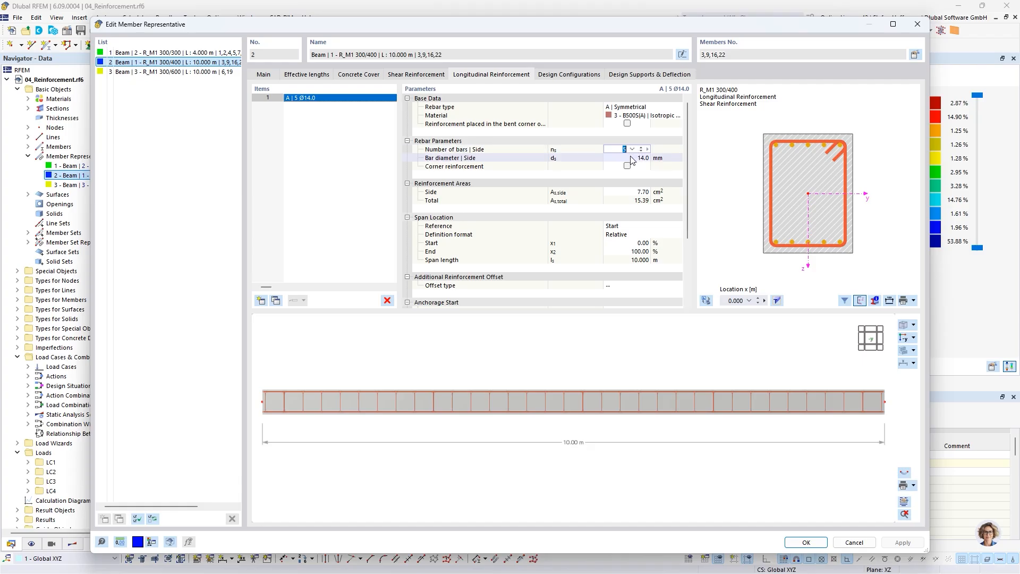
pyautogui.click(633, 159)
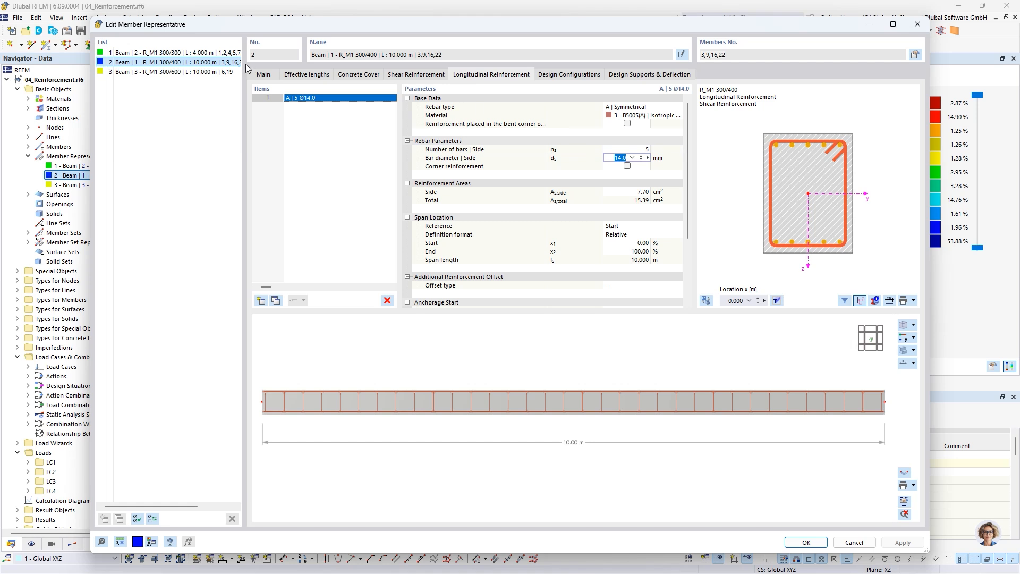
pyautogui.click(632, 158)
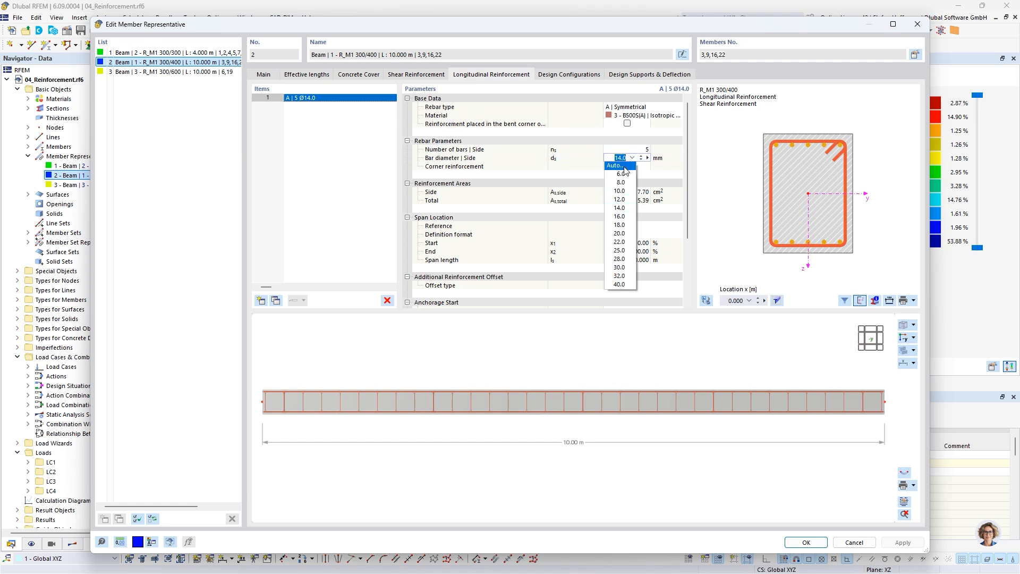
pyautogui.click(615, 165)
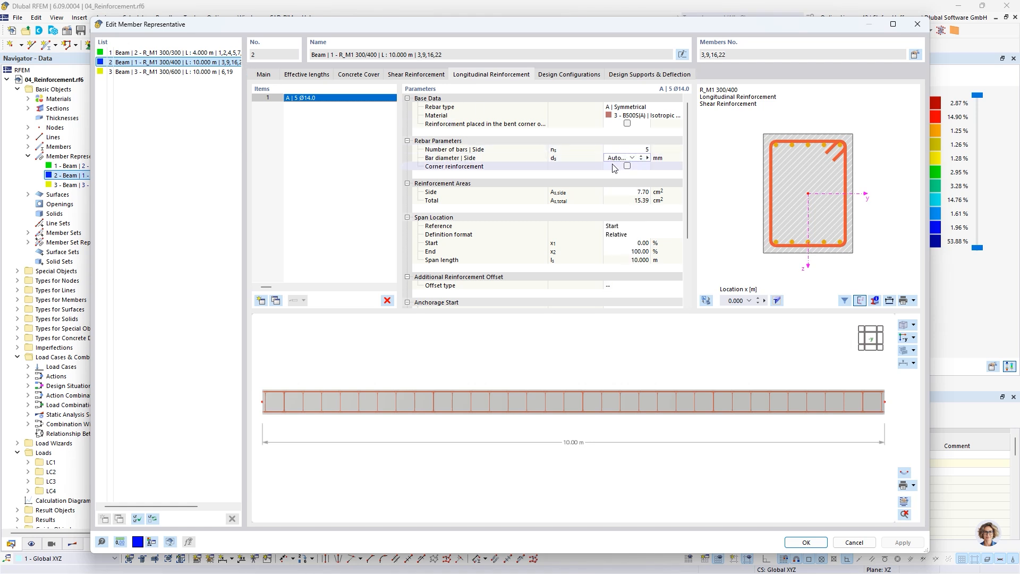
pyautogui.click(625, 149)
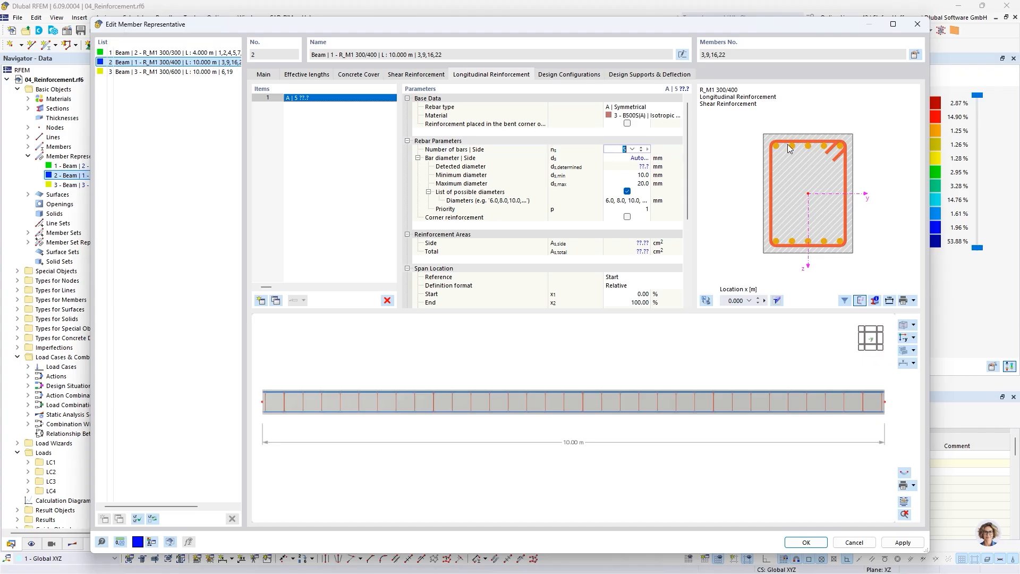
pyautogui.click(638, 182)
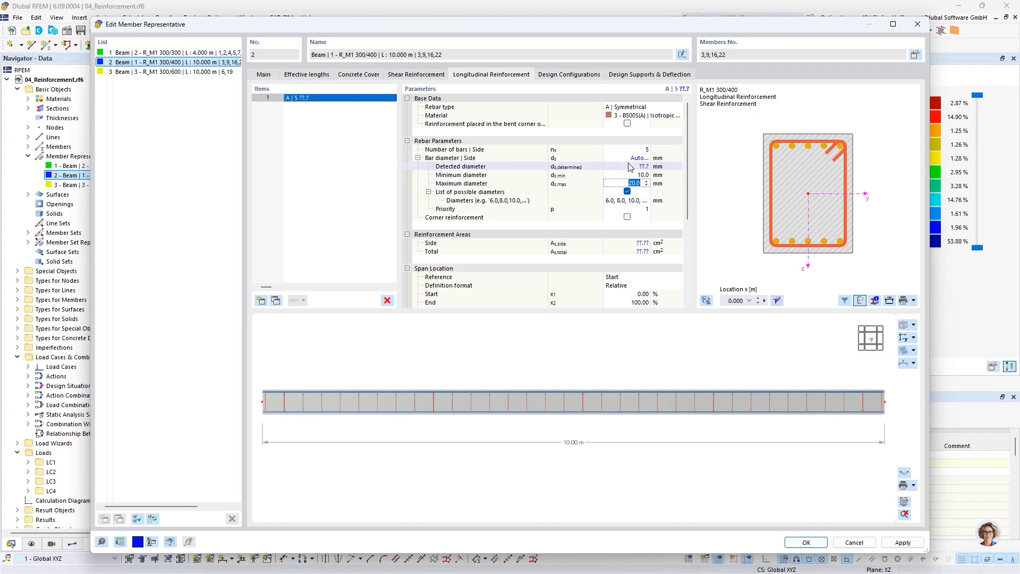
# Set the 300/600 beam's number of longitudinal bars to automatic with a maximum of 4 and accept the member representative changes.
pyautogui.click(123, 73)
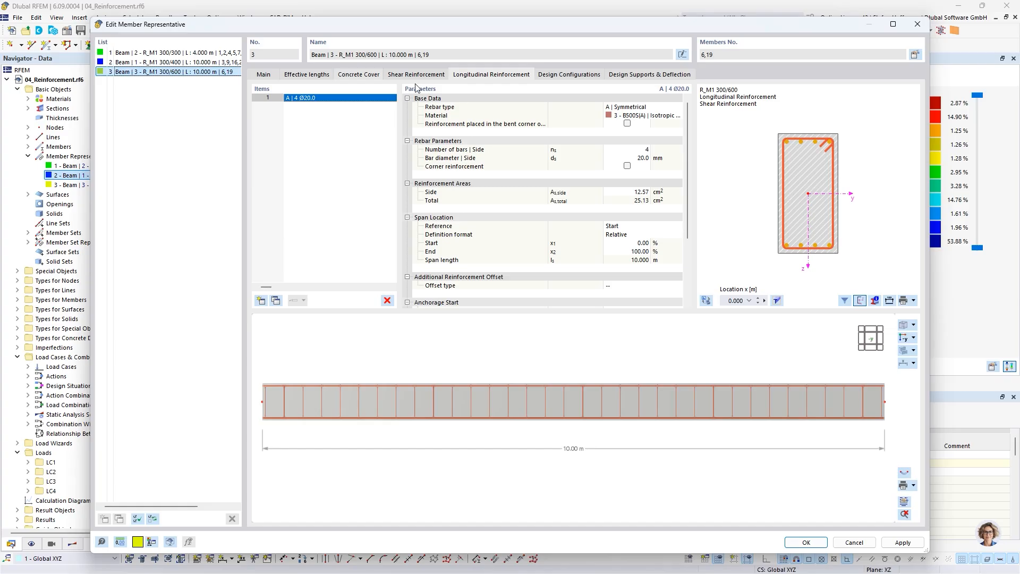
pyautogui.click(640, 151)
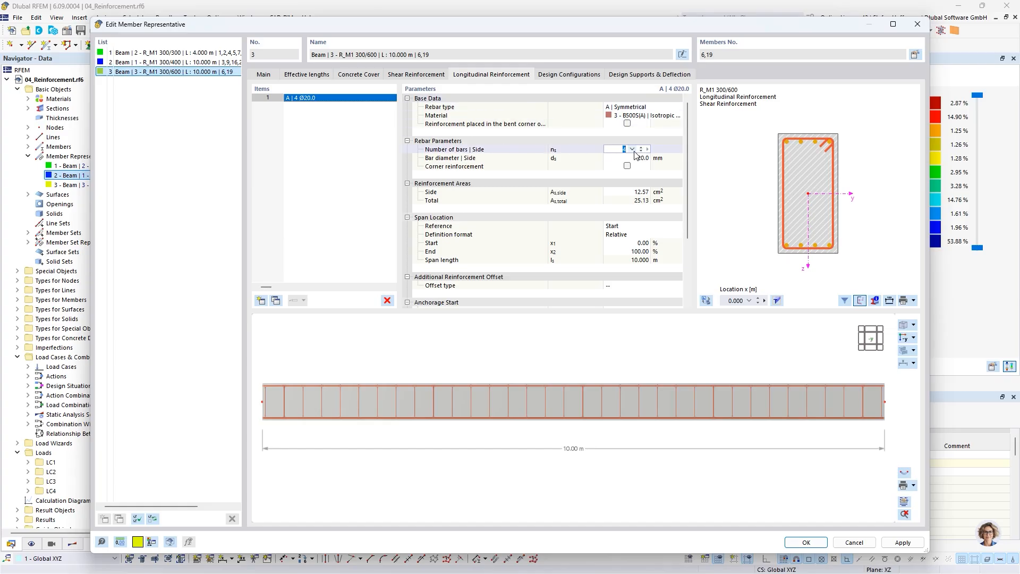
pyautogui.click(631, 149)
pyautogui.click(616, 158)
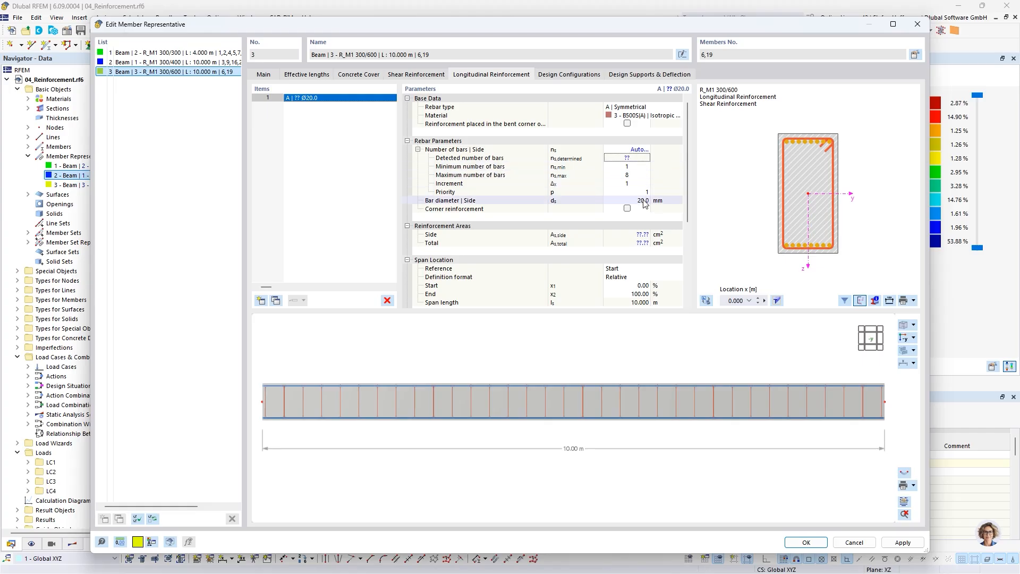
pyautogui.click(638, 175)
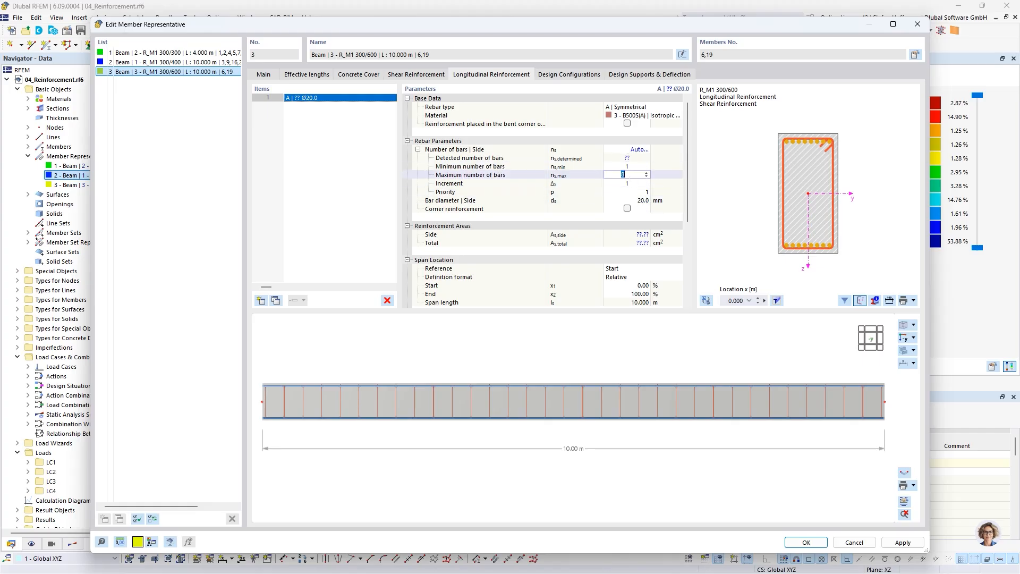
pyautogui.click(642, 184)
pyautogui.click(805, 543)
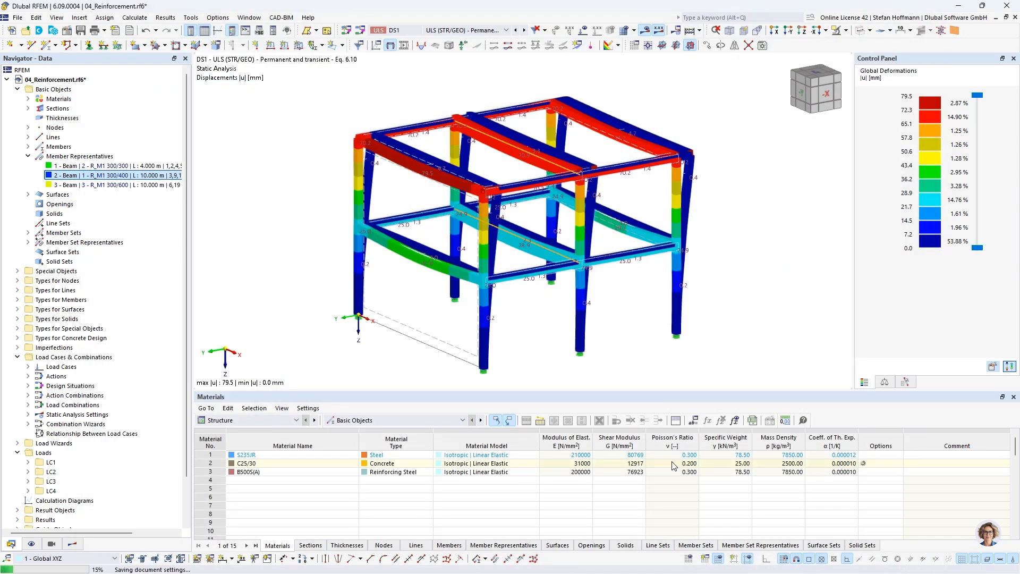
# Check the Concrete Design situations and objects to design, run the design calculation and inspect the design check ratio in Errors & Warnings.
pyautogui.click(255, 420)
pyautogui.click(264, 490)
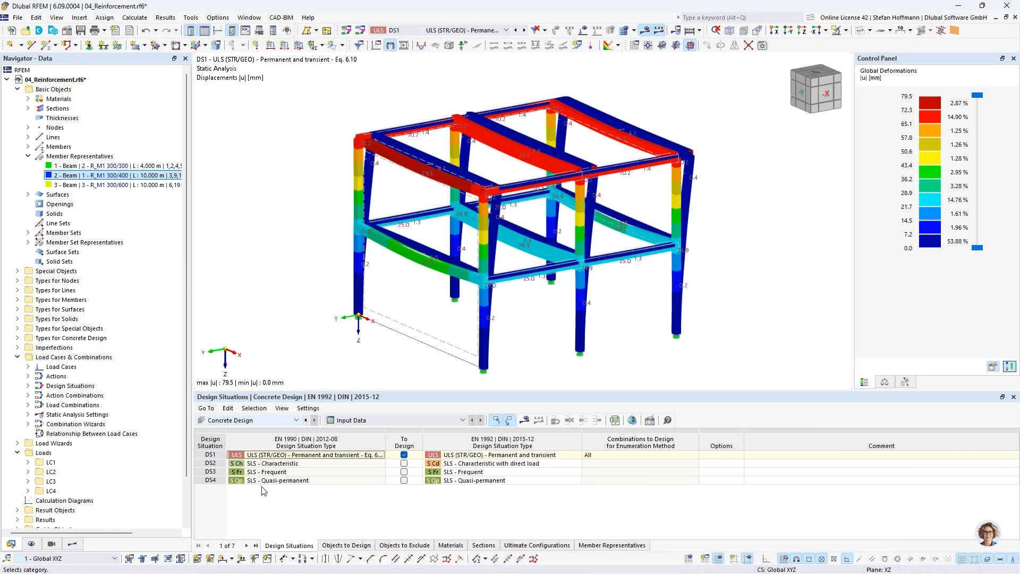
pyautogui.click(347, 546)
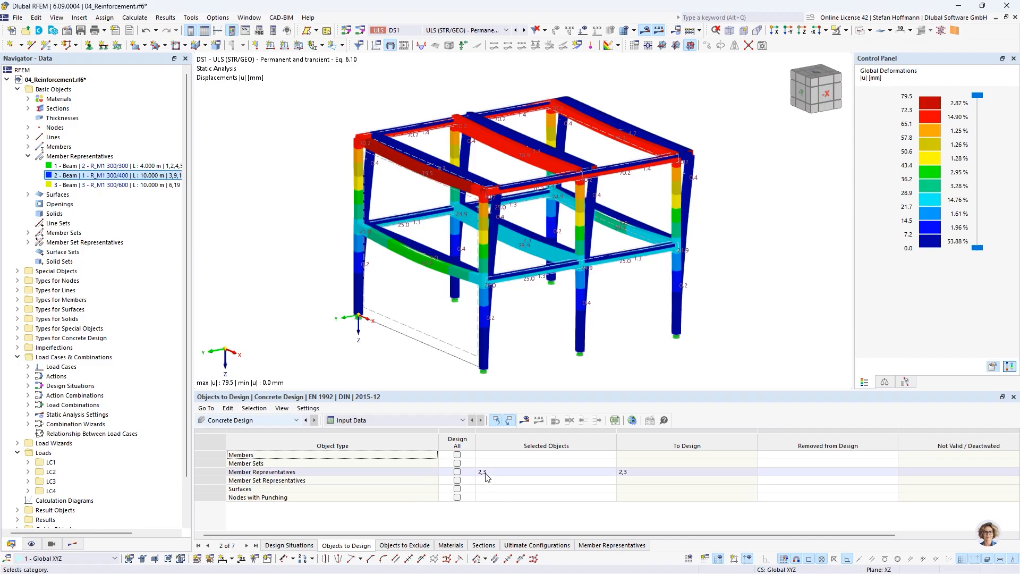
pyautogui.click(525, 420)
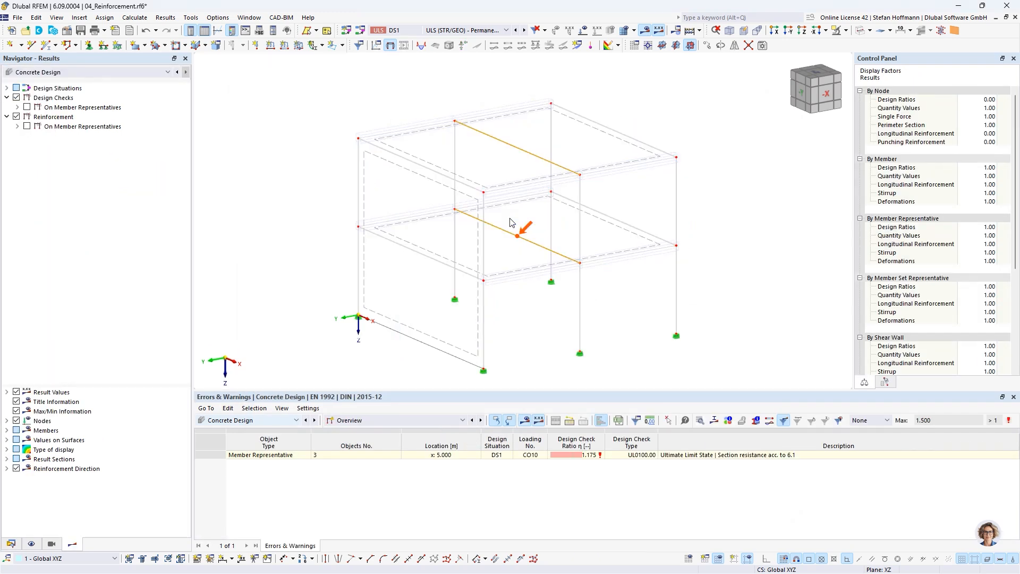
pyautogui.click(591, 460)
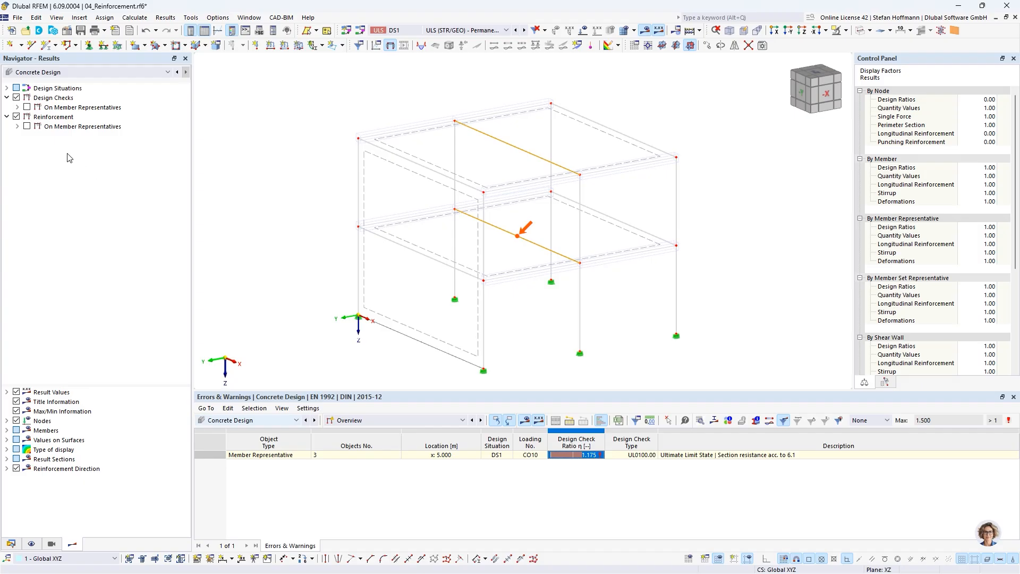
# Display the required bottom longitudinal reinforcement on the member representatives and expand its list of result components.
pyautogui.click(18, 127)
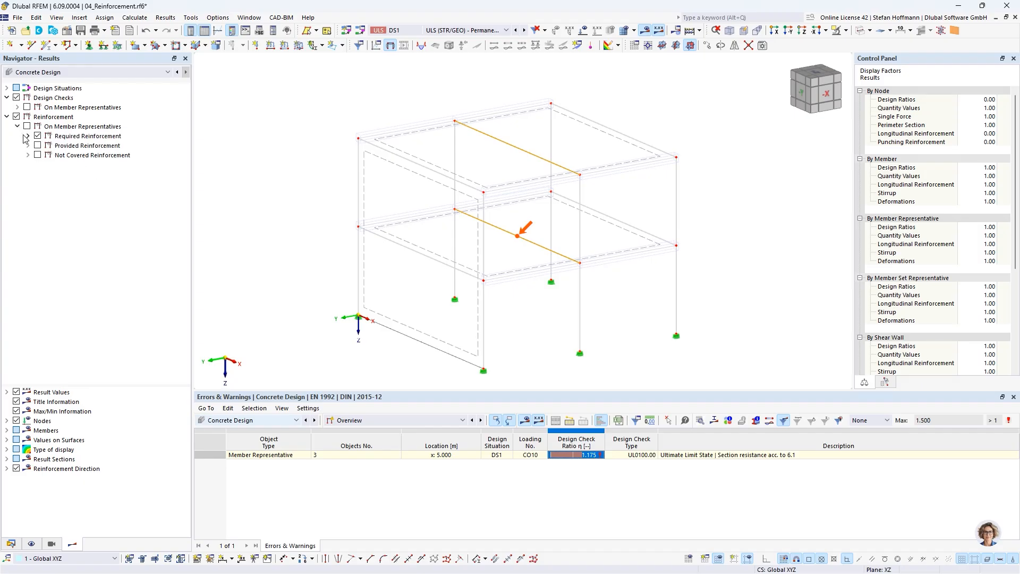
pyautogui.click(28, 137)
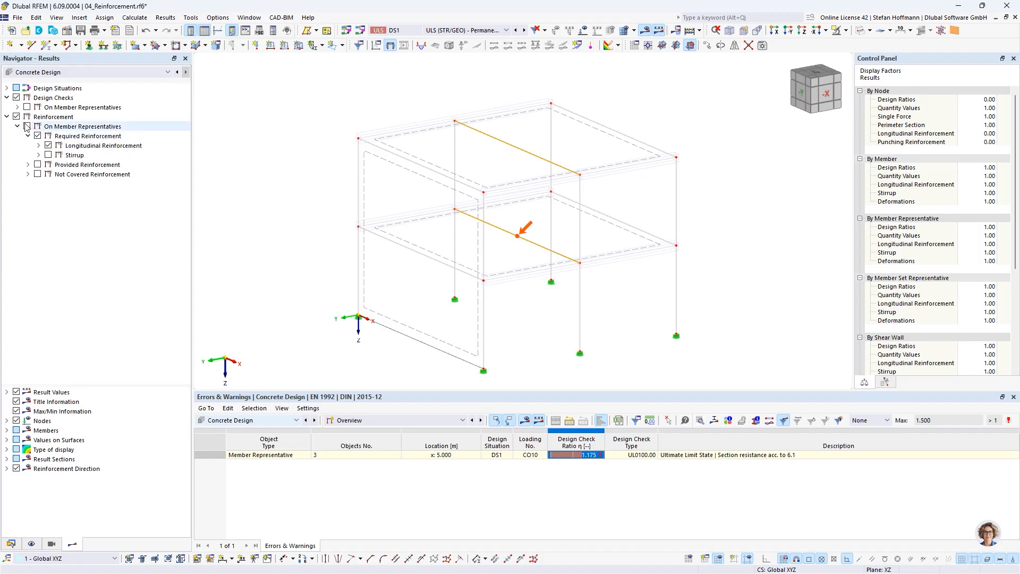
pyautogui.click(27, 127)
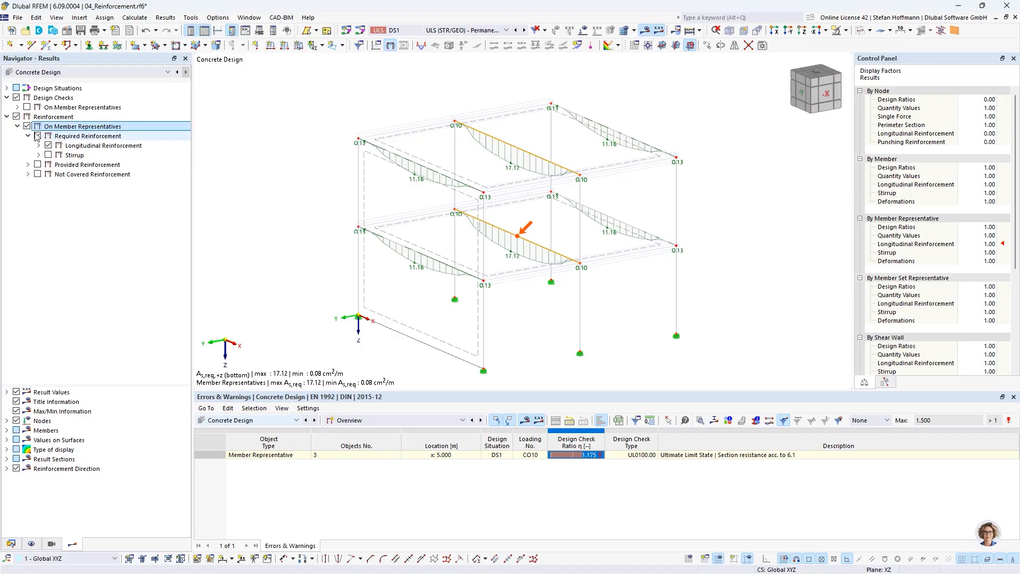
pyautogui.click(39, 145)
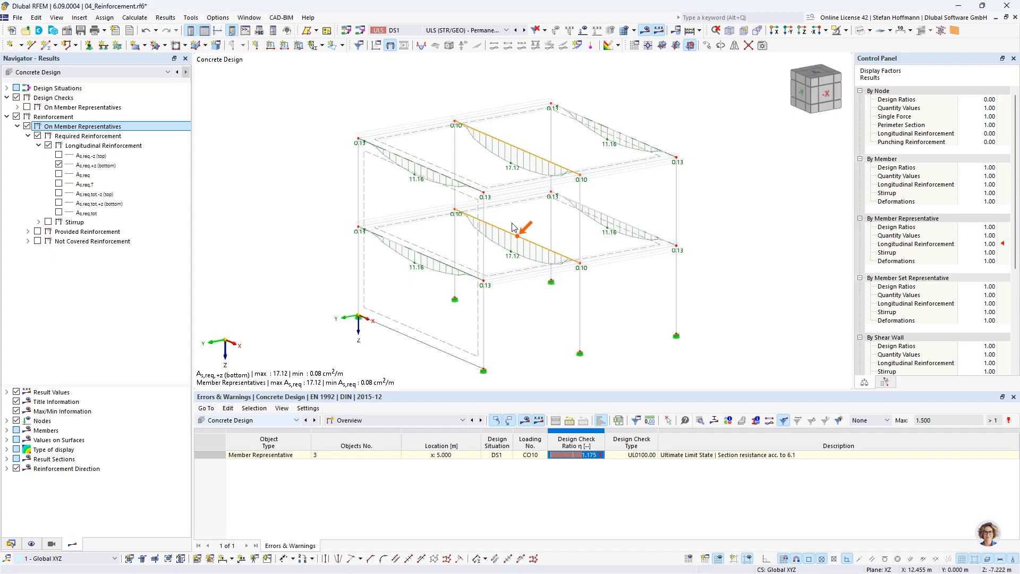
# Overlay only the bottom provided longitudinal reinforcement on the required reinforcement and compare both along the 300/600 beams.
pyautogui.click(28, 232)
pyautogui.click(39, 242)
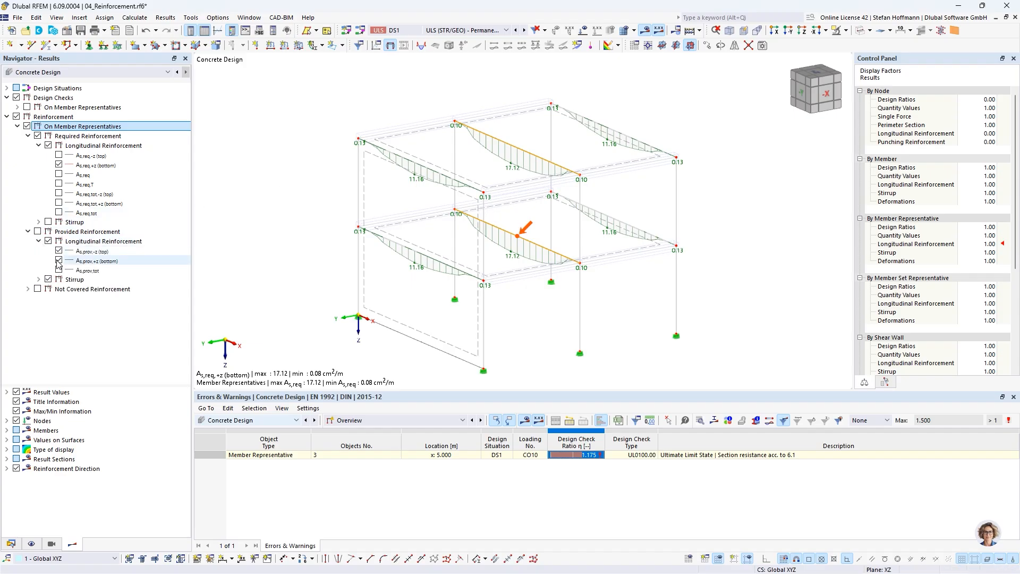
pyautogui.click(37, 232)
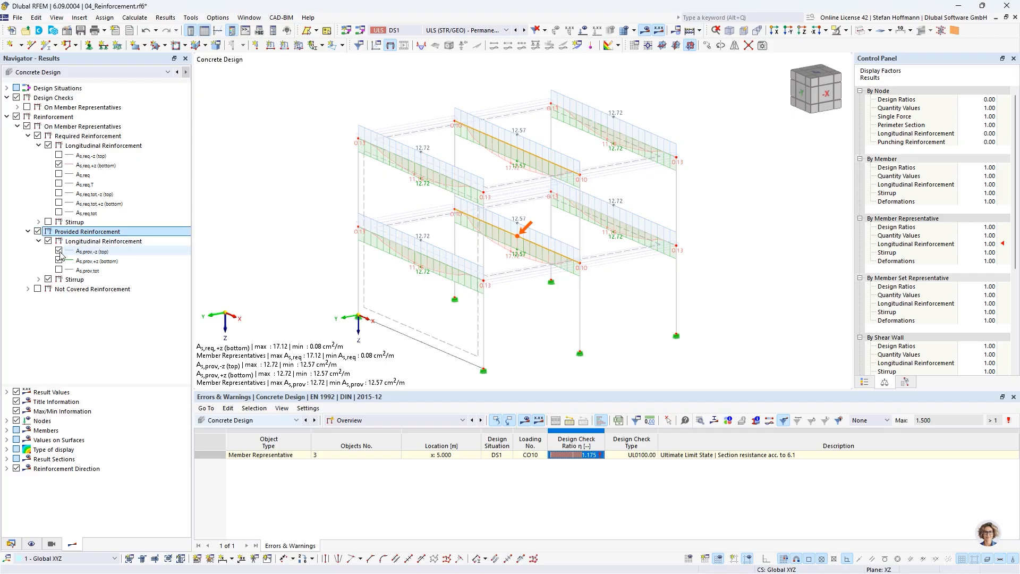
pyautogui.click(58, 251)
pyautogui.scroll(5, 524, 169)
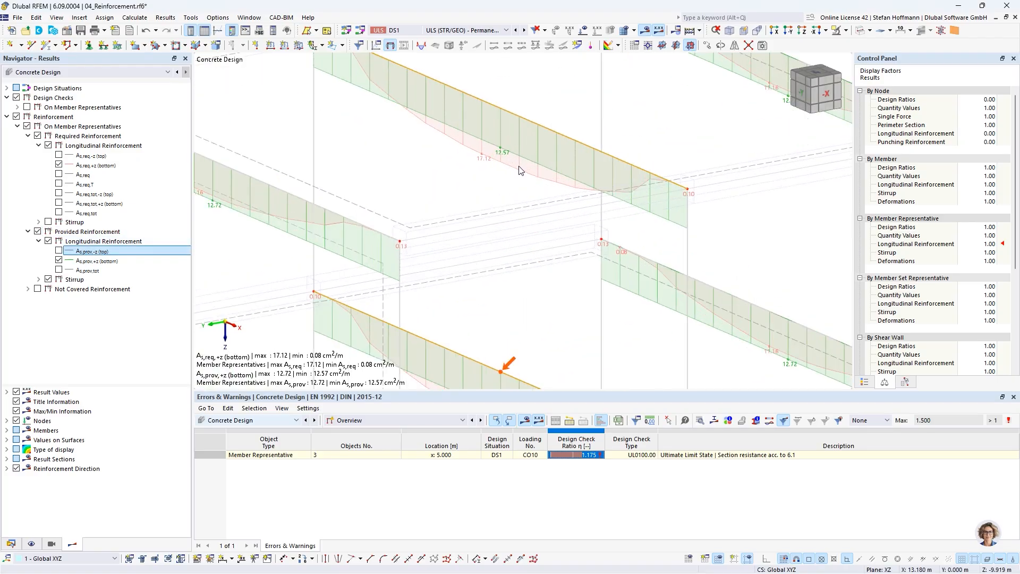
pyautogui.scroll(-5, 513, 155)
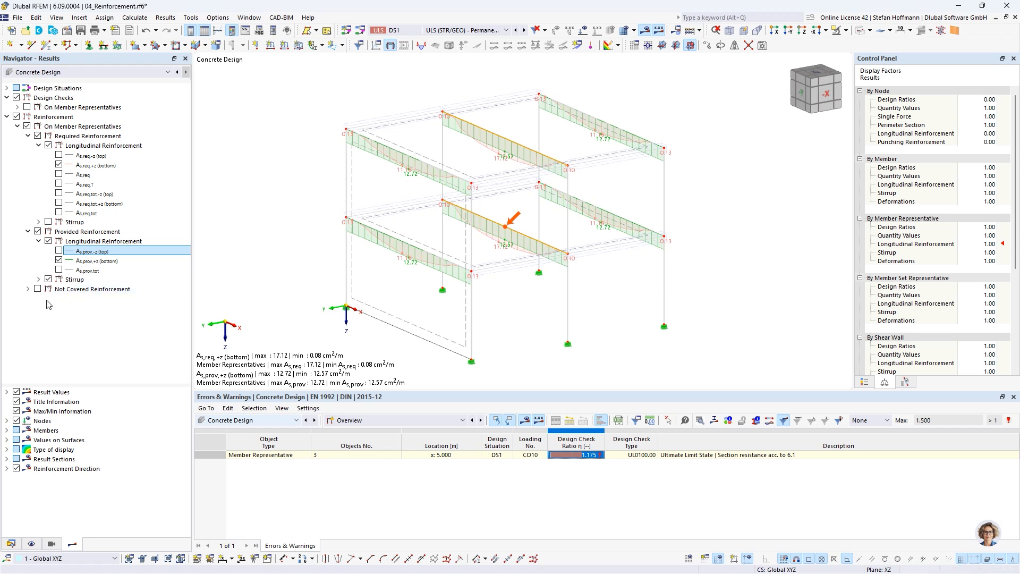
# Display only the not covered longitudinal reinforcement on the member representatives, switching off the provided, stirrup and required longitudinal results.
pyautogui.click(28, 289)
pyautogui.click(38, 290)
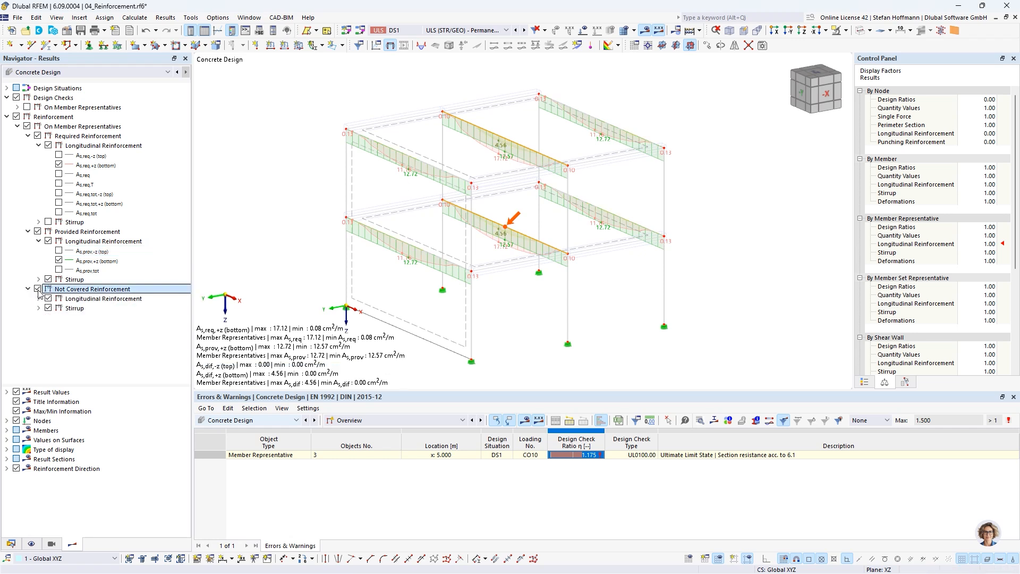
pyautogui.click(37, 232)
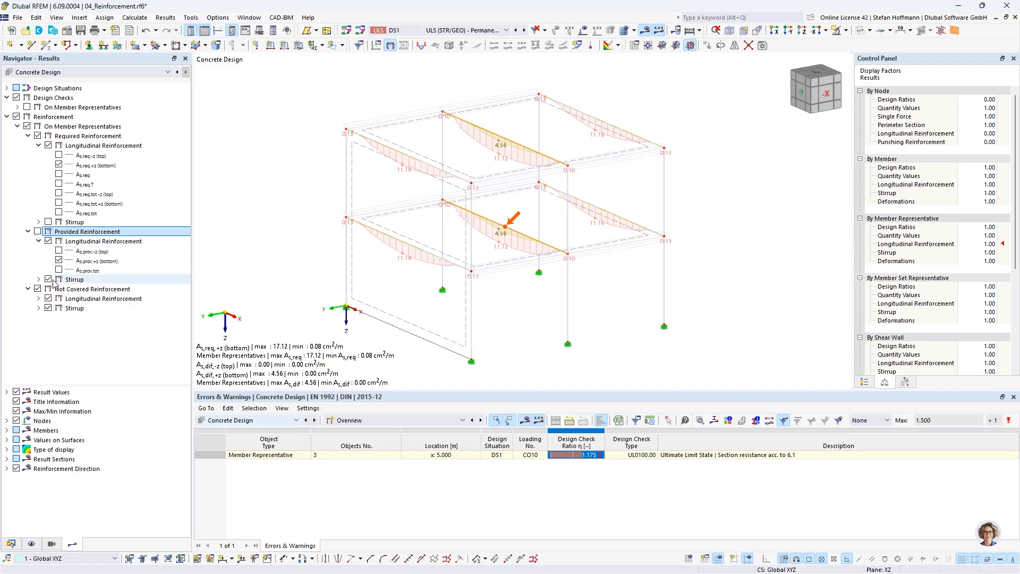
pyautogui.click(48, 308)
pyautogui.click(48, 279)
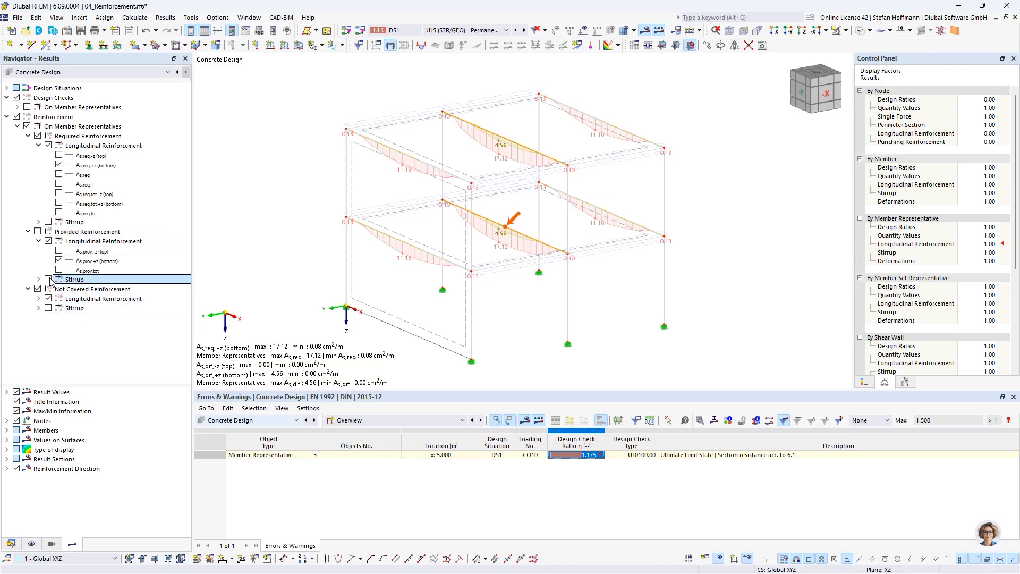
pyautogui.click(48, 145)
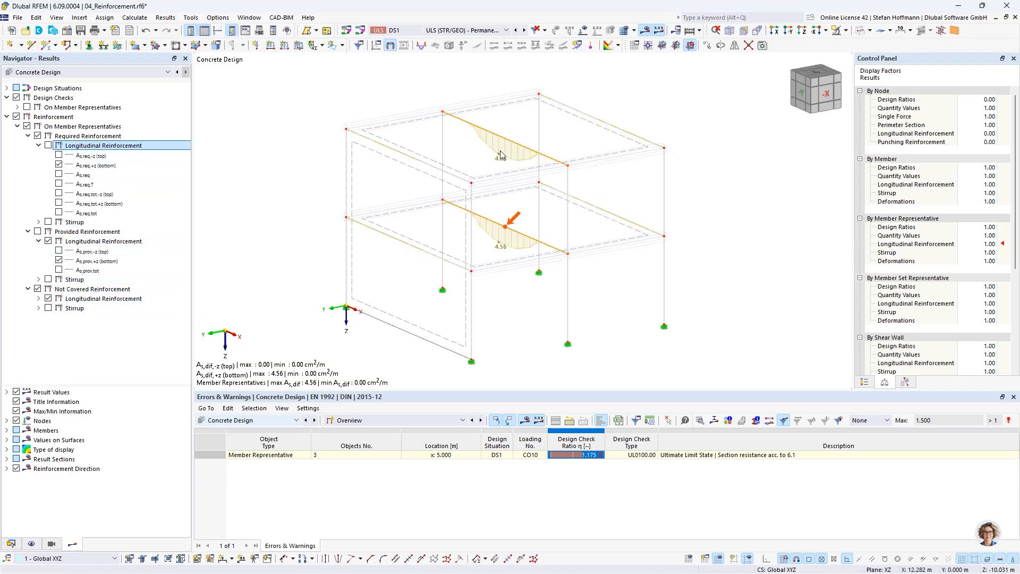
# Set the maximum number of longitudinal bars of the 300/600 beam to 8, accept the change and rerun the concrete design.
pyautogui.click(11, 543)
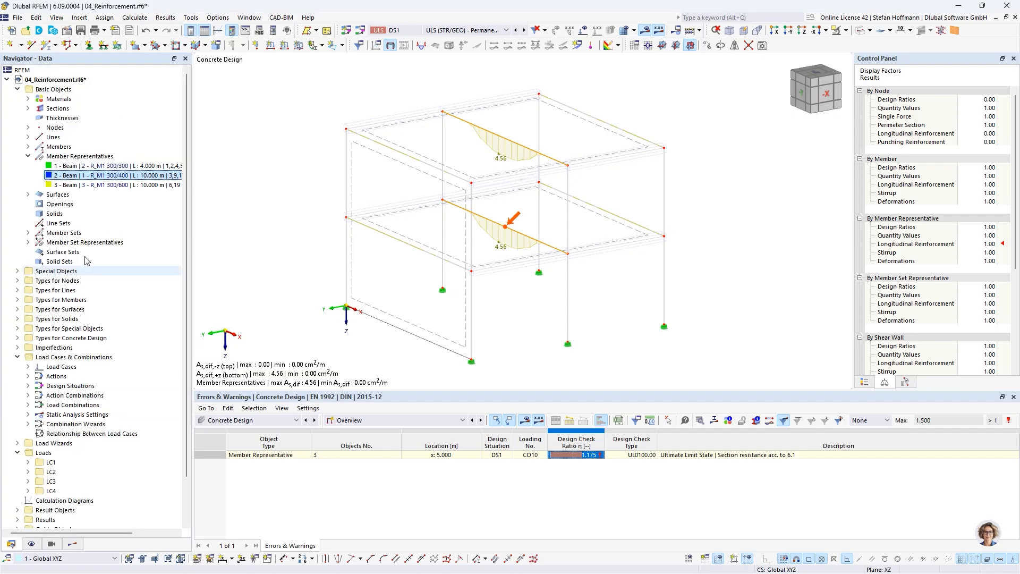
pyautogui.doubleClick(77, 184)
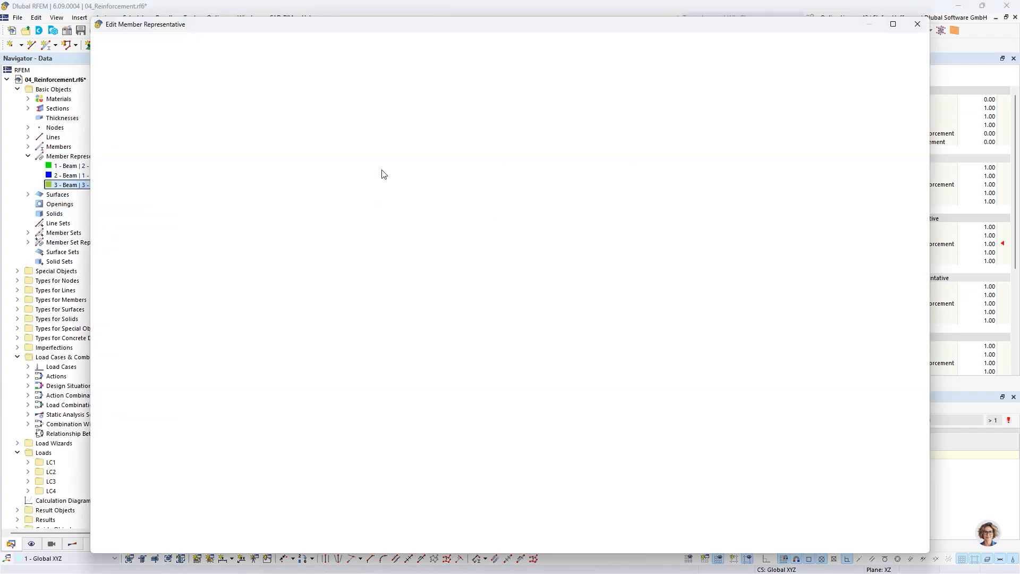
pyautogui.click(481, 75)
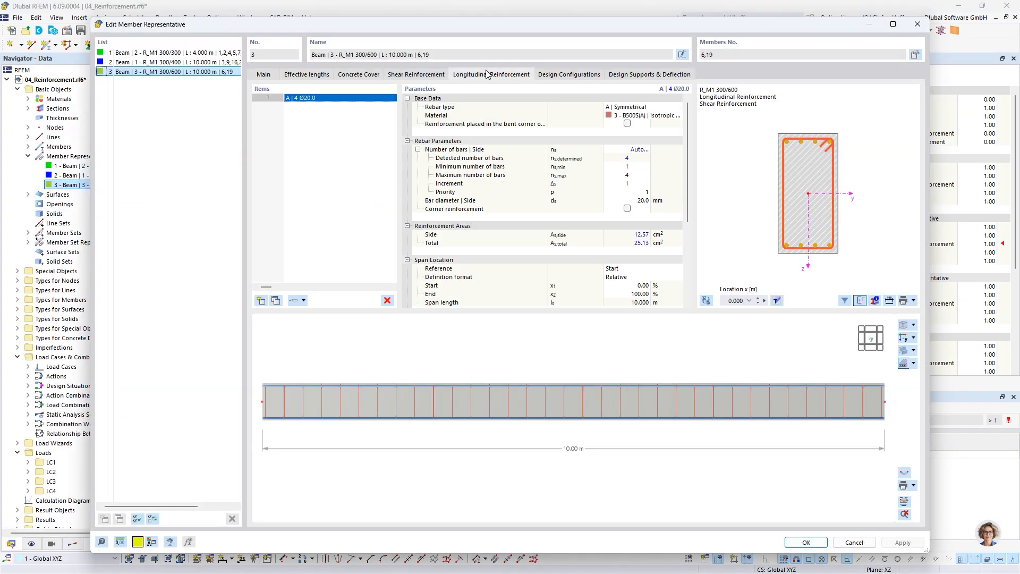
pyautogui.click(635, 175)
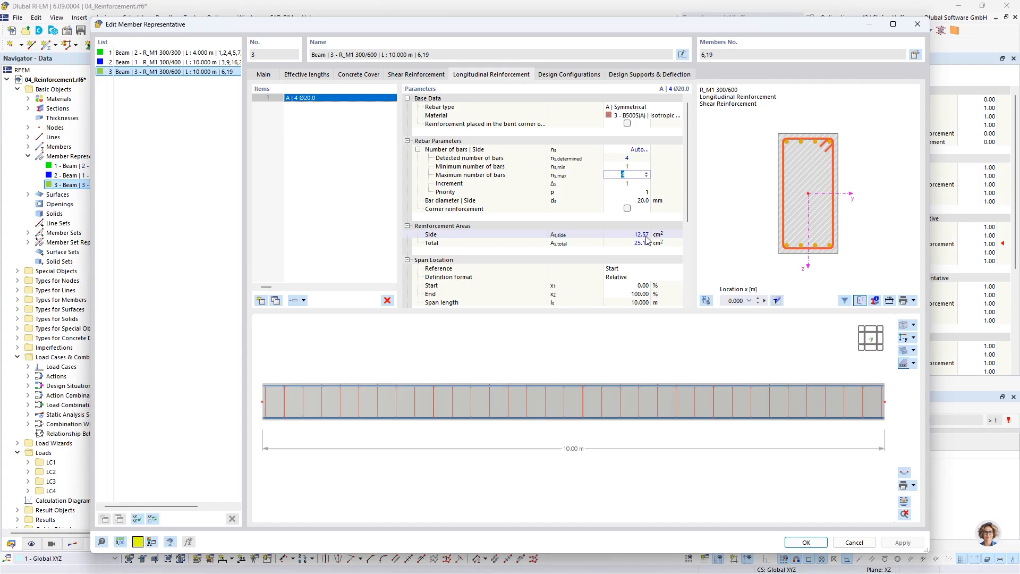
pyautogui.write('8')
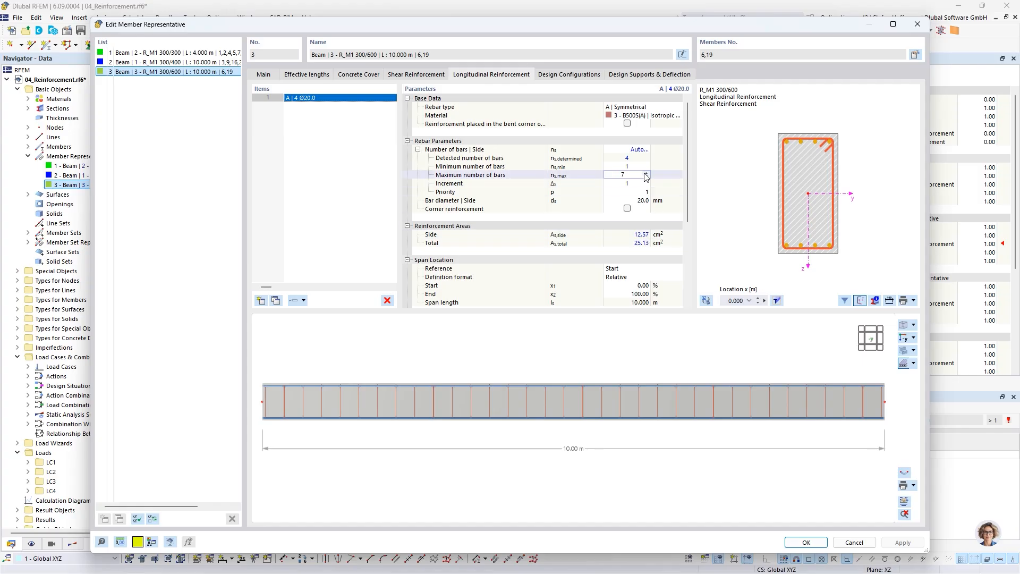
pyautogui.click(630, 167)
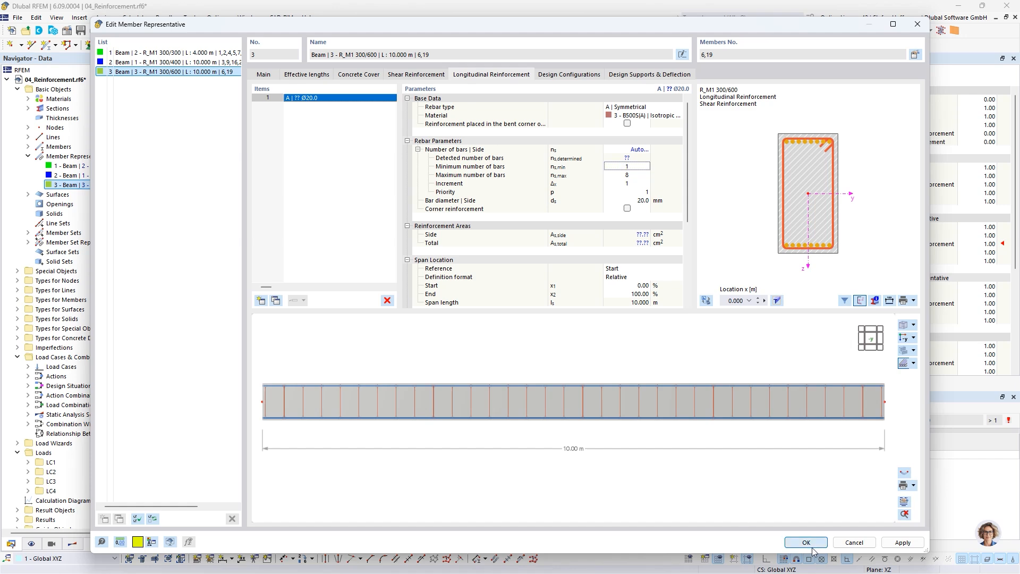
pyautogui.click(553, 345)
pyautogui.press('Return')
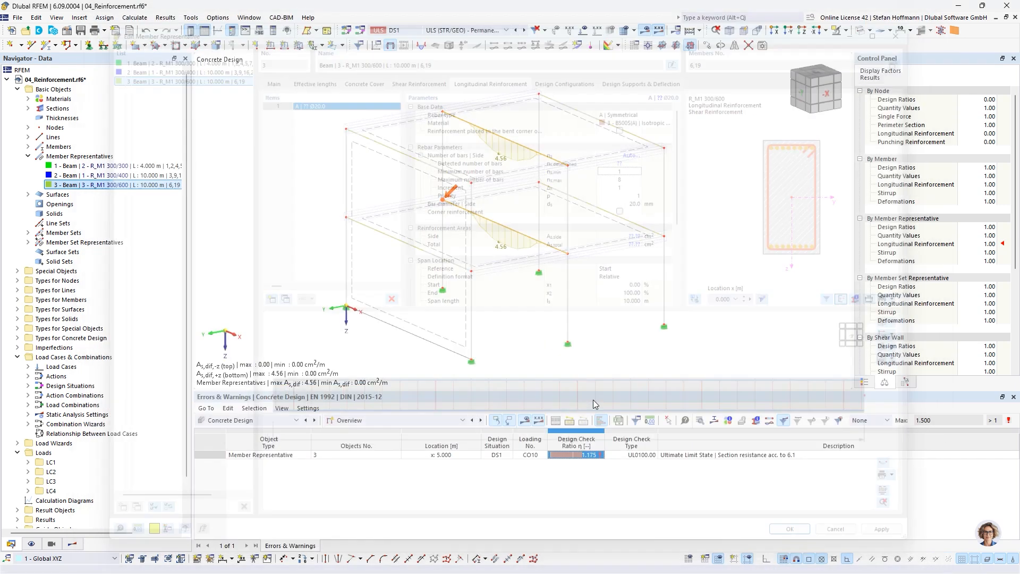
pyautogui.click(523, 420)
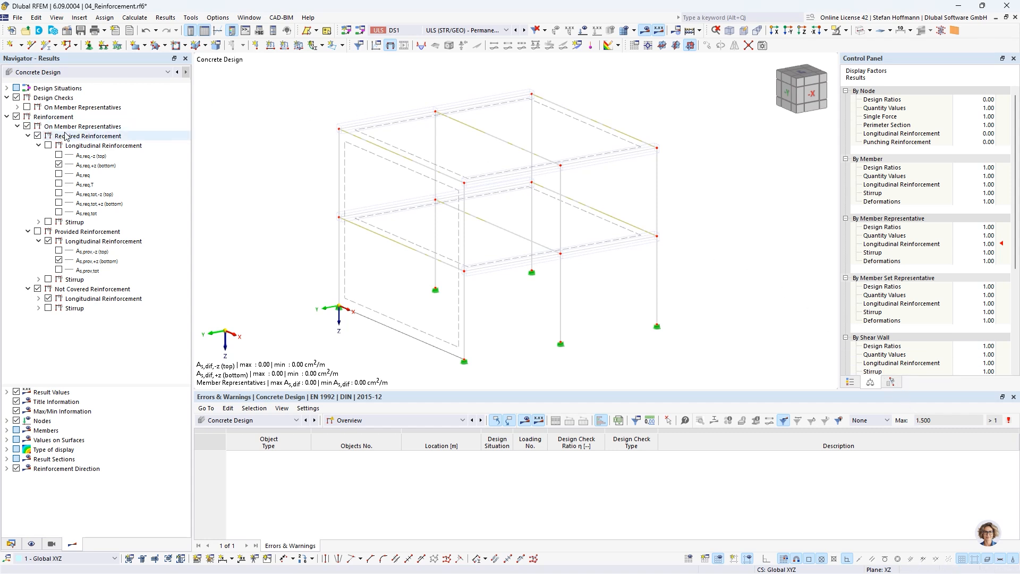
# Overlay the required and provided bottom longitudinal reinforcement on the beams for comparison, and switch both results off again.
pyautogui.click(47, 145)
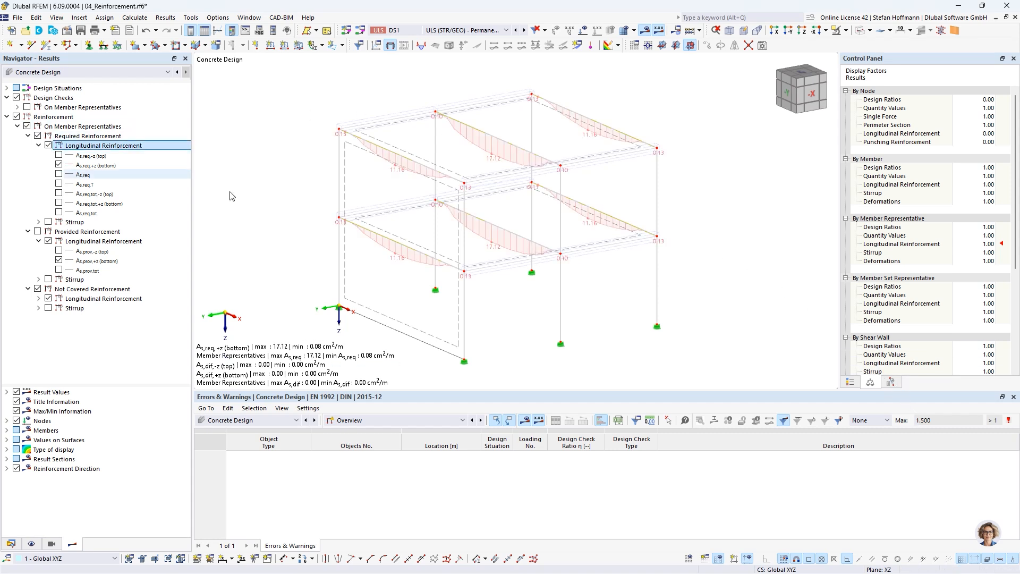
pyautogui.click(37, 232)
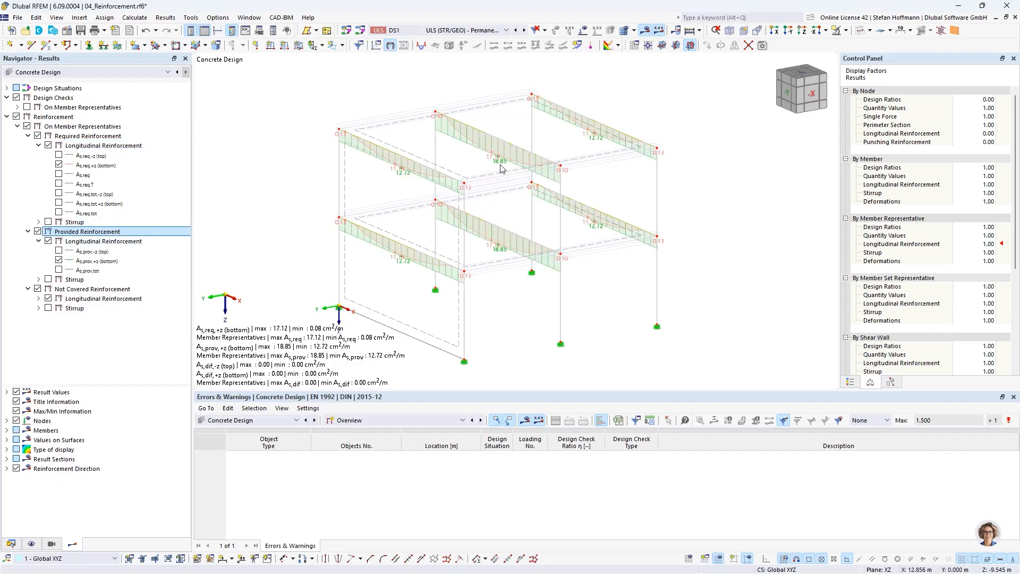
pyautogui.click(37, 232)
pyautogui.click(37, 136)
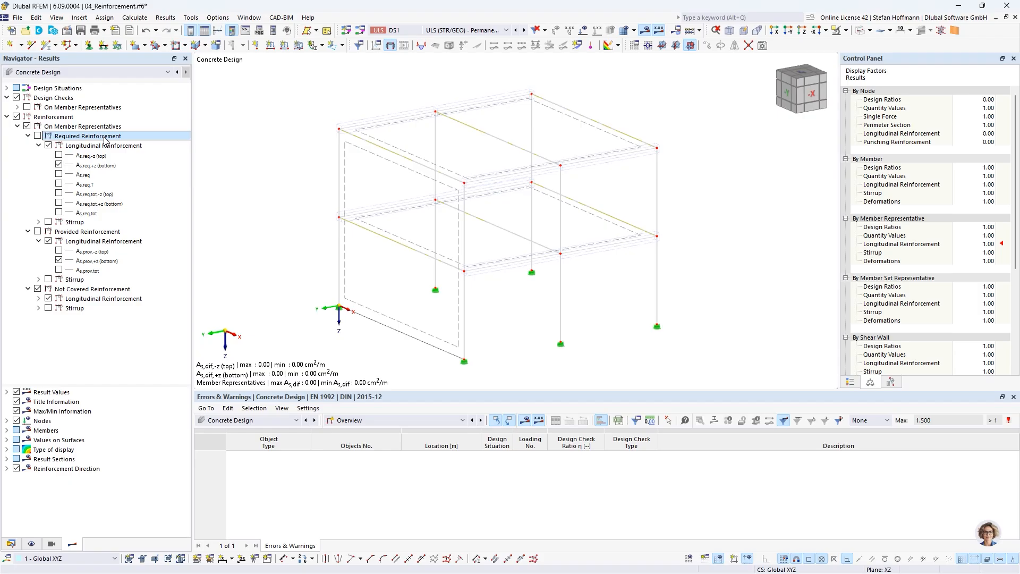
# Return to the model data, collapse 04_Reinforcement and make 05_Blockfoundation the active model.
pyautogui.click(18, 543)
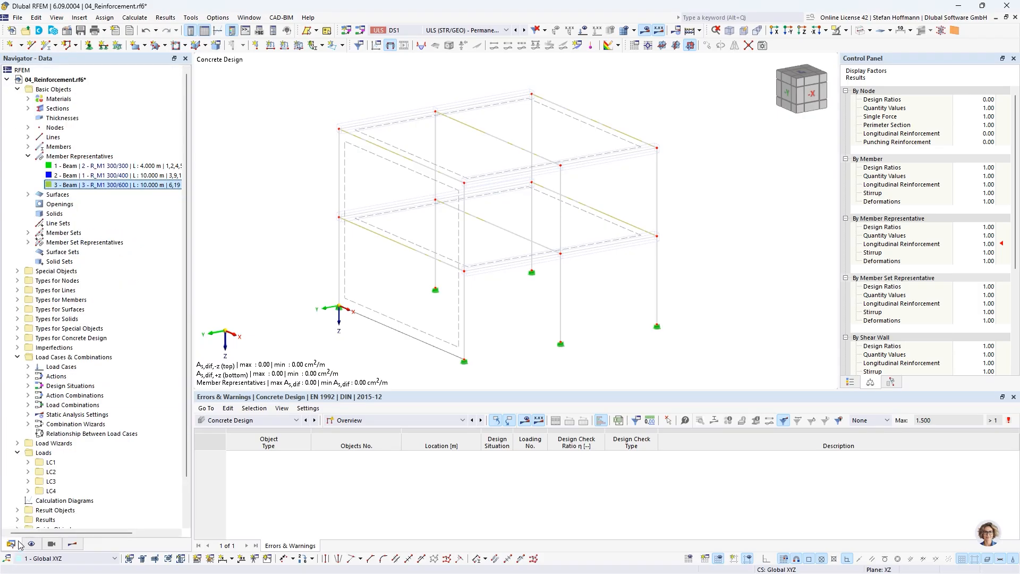
pyautogui.click(8, 79)
pyautogui.click(45, 91)
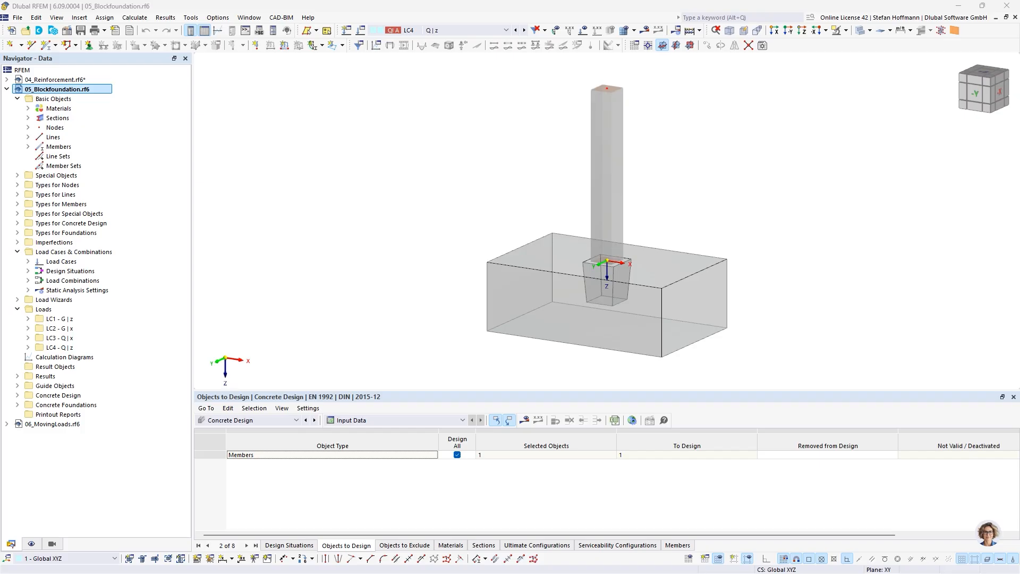
# Display the loads on the column above the block foundation and go back through the load cases from LC4 to LC1.
pyautogui.moveTo(770, 201); pyautogui.dragTo(716, 202, button='middle')
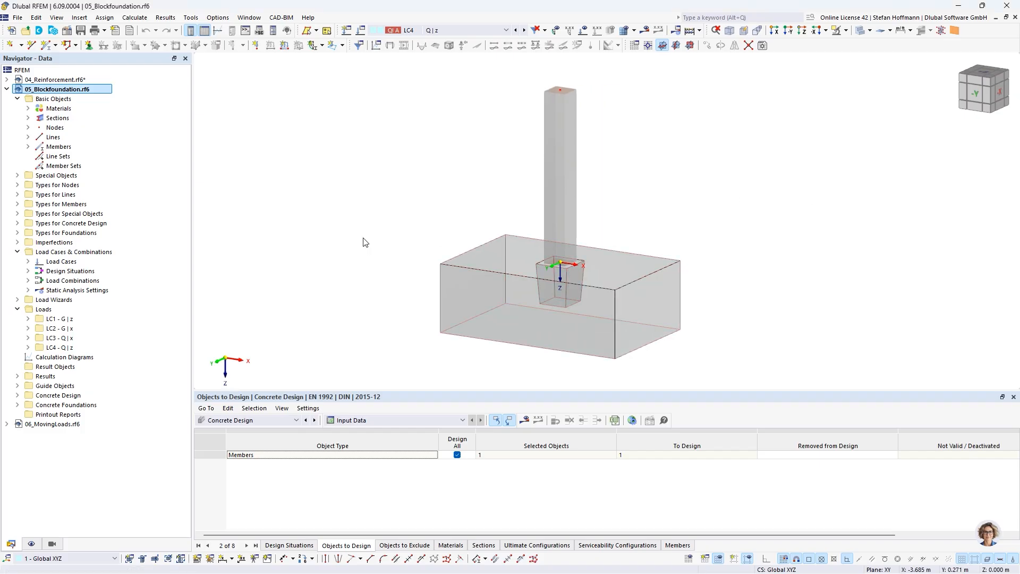
pyautogui.scroll(-1, 479, 243)
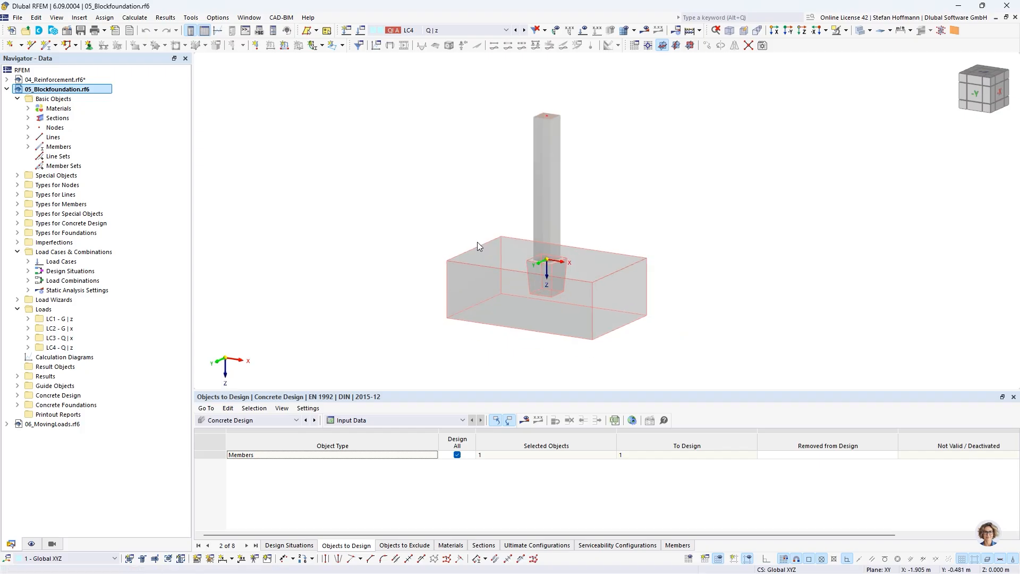
pyautogui.moveTo(477, 241); pyautogui.dragTo(450, 256, button='middle')
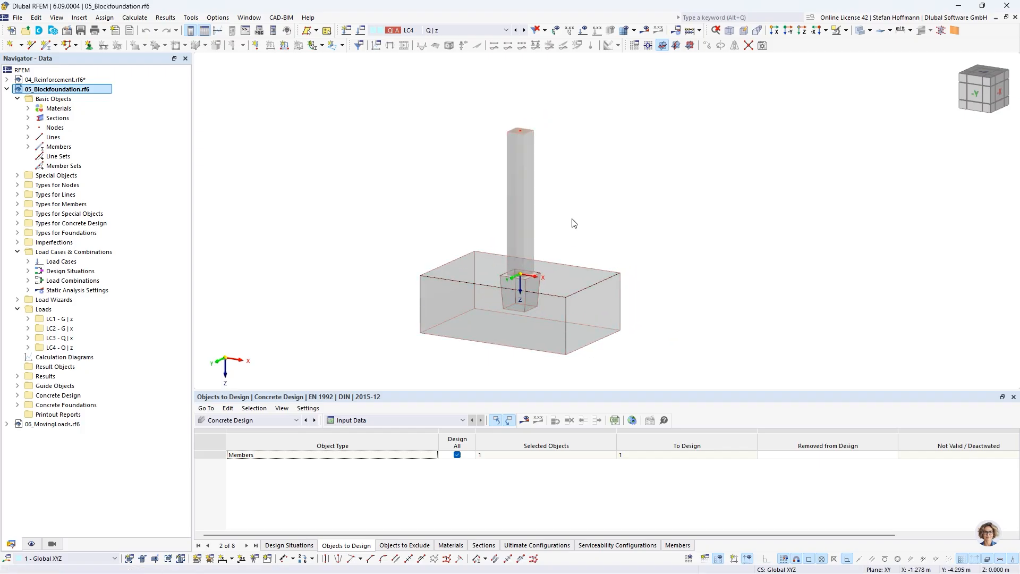
pyautogui.click(583, 30)
pyautogui.click(516, 30)
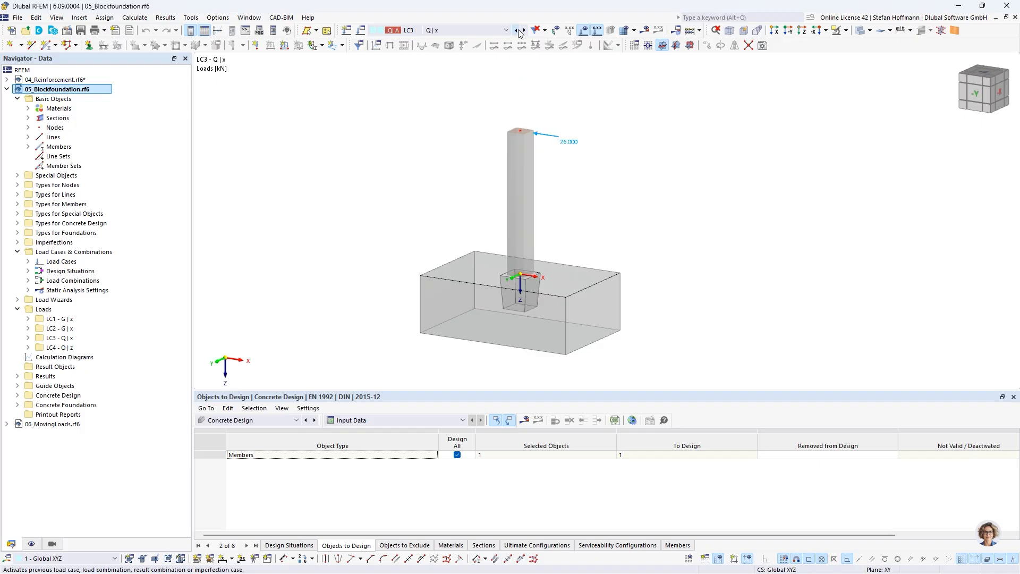
pyautogui.click(516, 31)
pyautogui.click(517, 30)
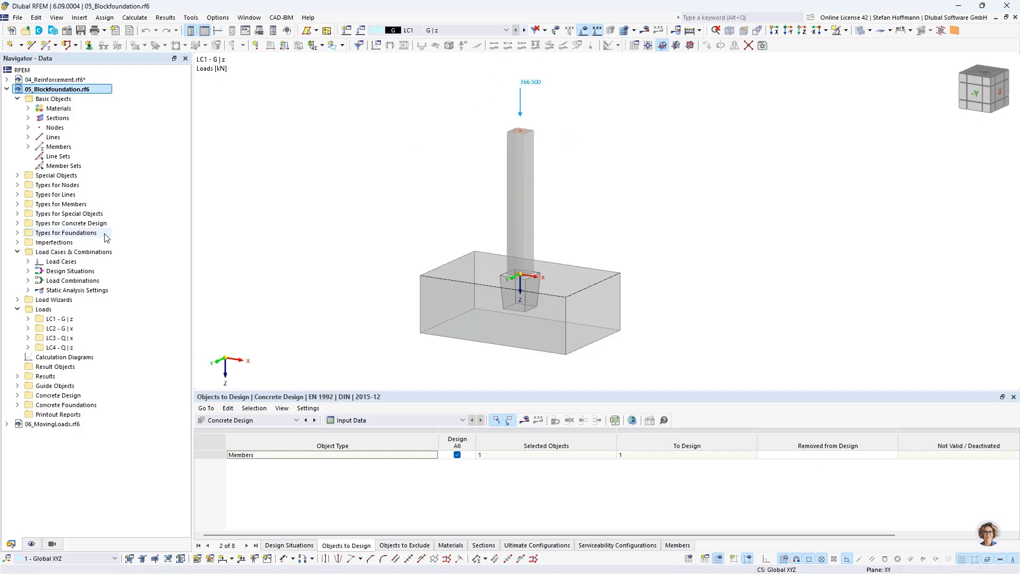
# Open the nodal support Fest, check which single foundation is assigned to it, and close the support settings.
pyautogui.click(17, 185)
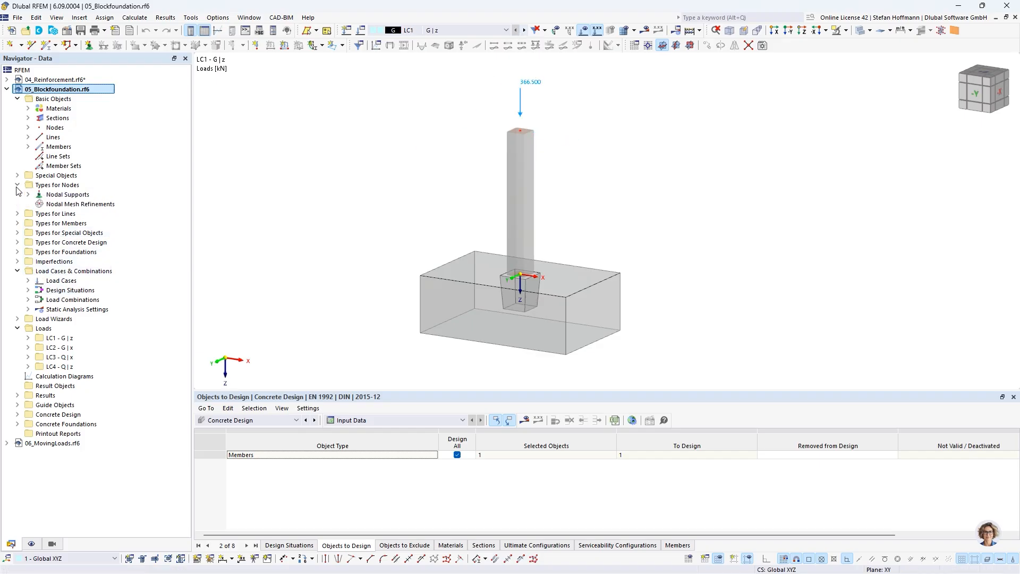
pyautogui.click(28, 195)
pyautogui.click(91, 214)
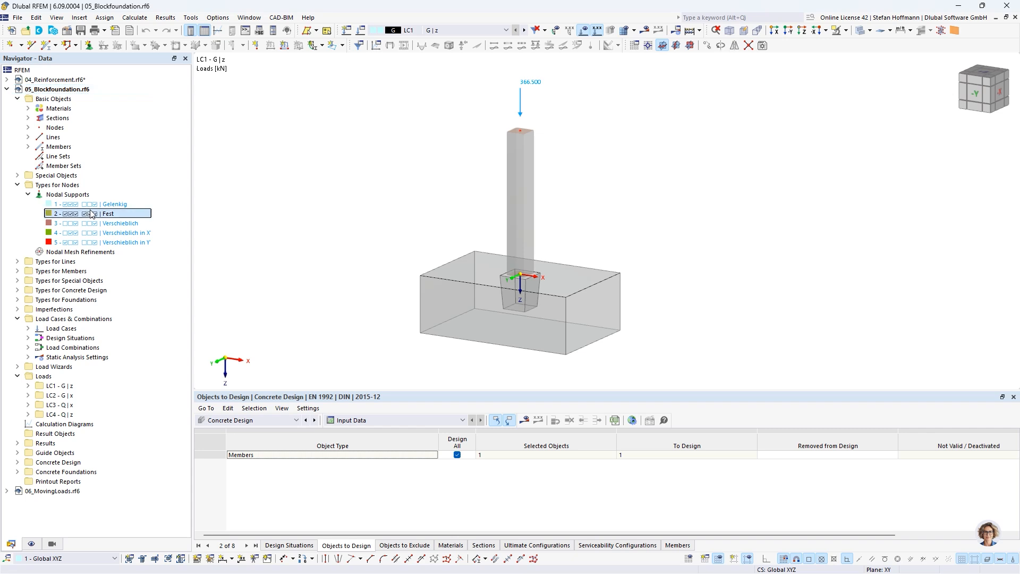
pyautogui.doubleClick(91, 214)
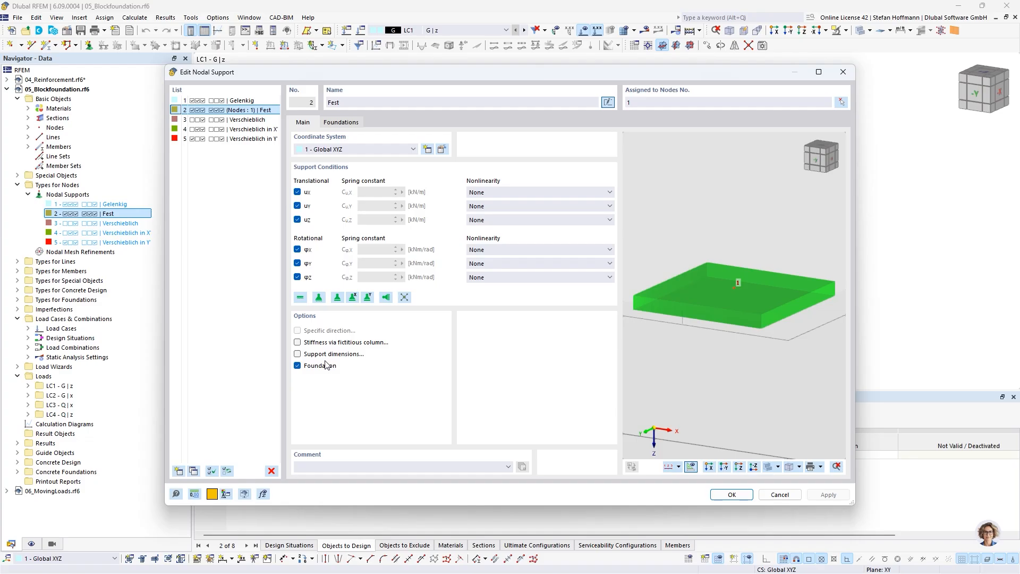
pyautogui.click(345, 128)
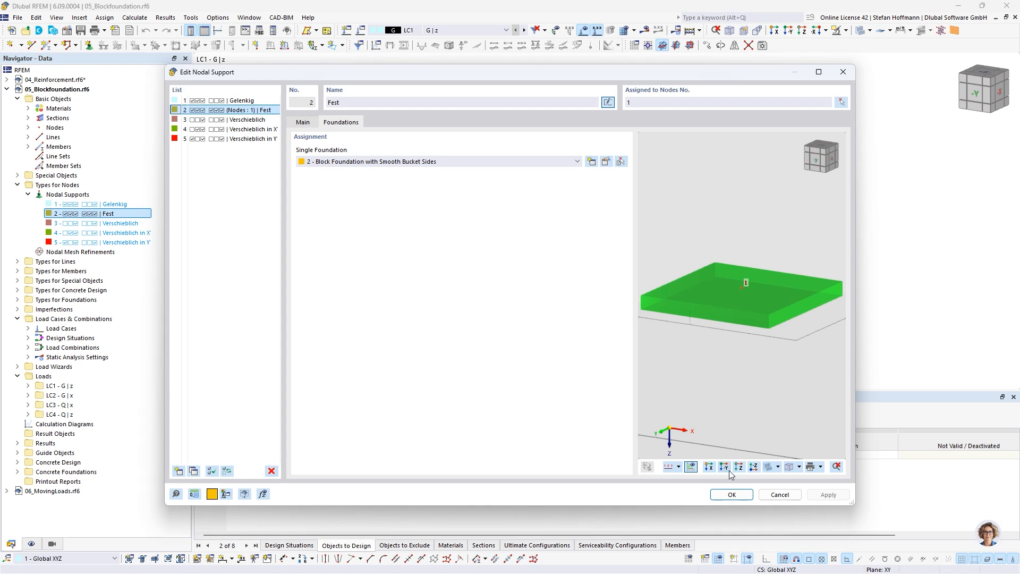
pyautogui.click(732, 494)
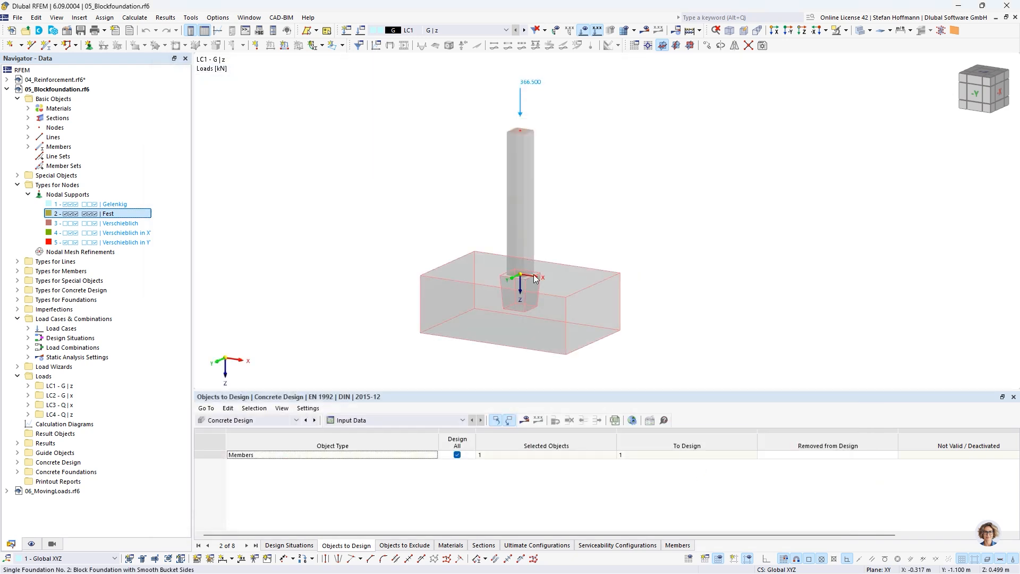
# Open the block foundation for editing and review the available foundation types, keeping Block Foundation with Smooth Bucket Sides.
pyautogui.doubleClick(459, 257)
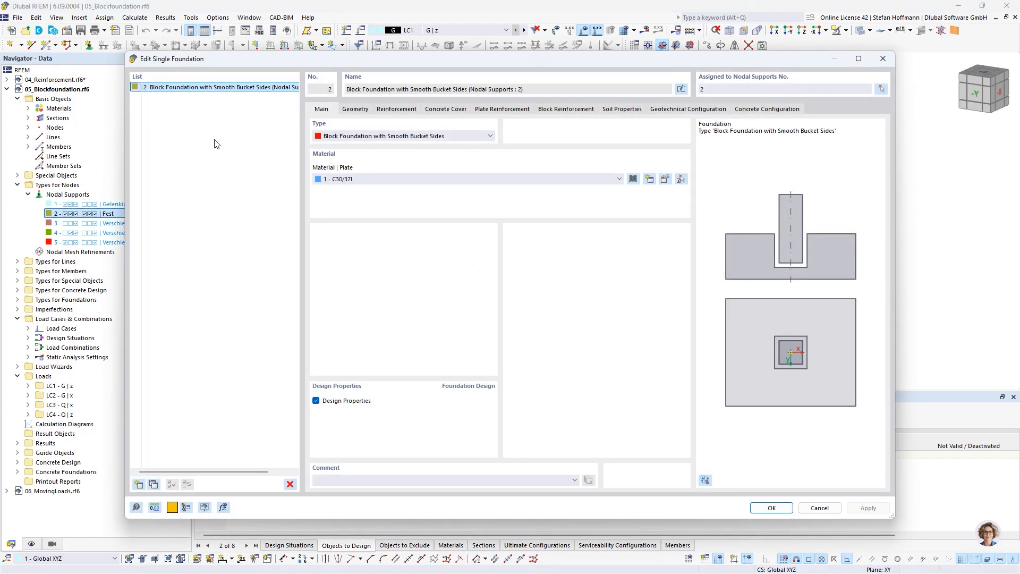
pyautogui.click(431, 137)
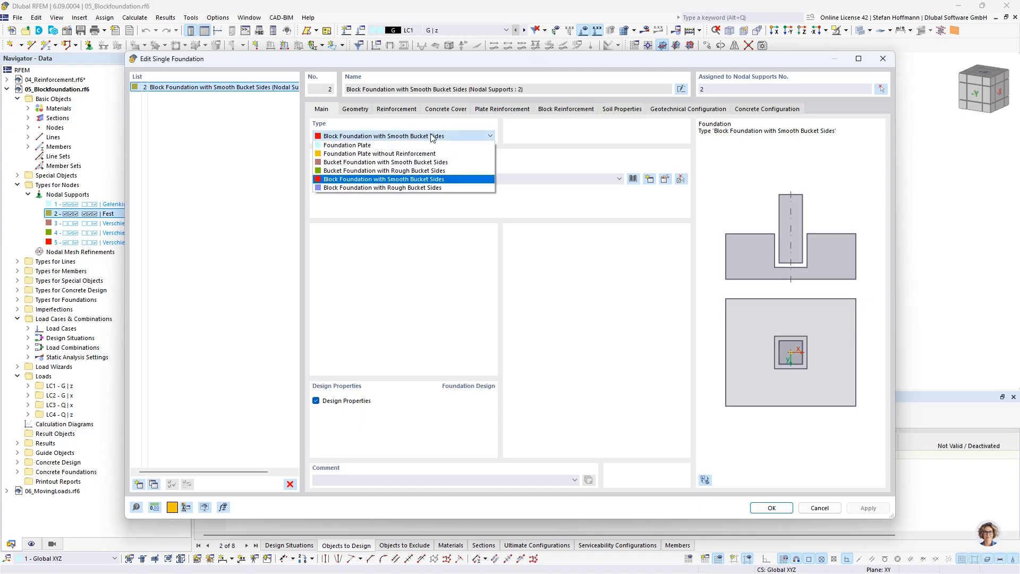
pyautogui.click(433, 137)
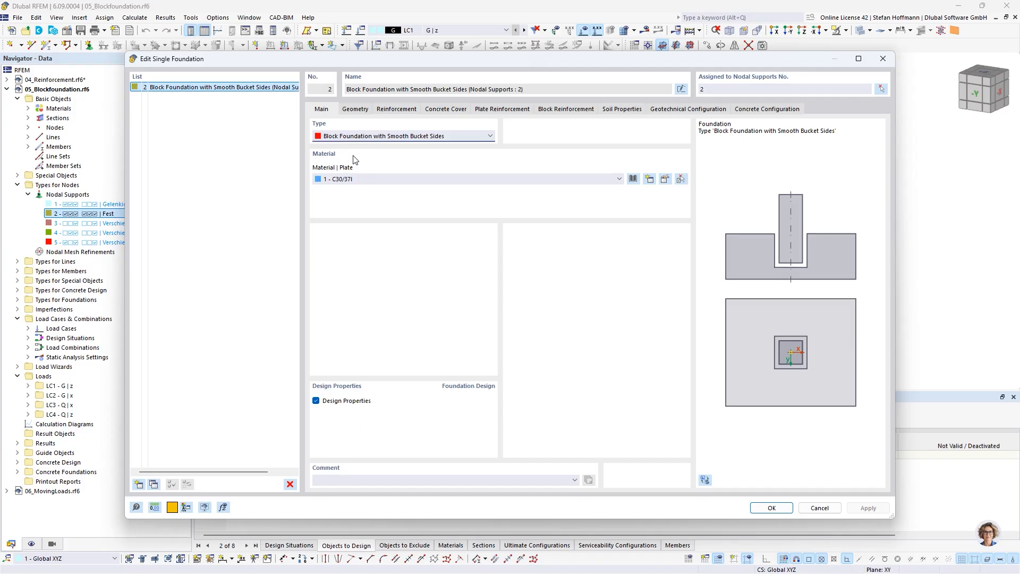
# Examine the foundation's plate, bucket and column geometry, replacing the parameter sketch with a rotated 3D preview.
pyautogui.click(355, 109)
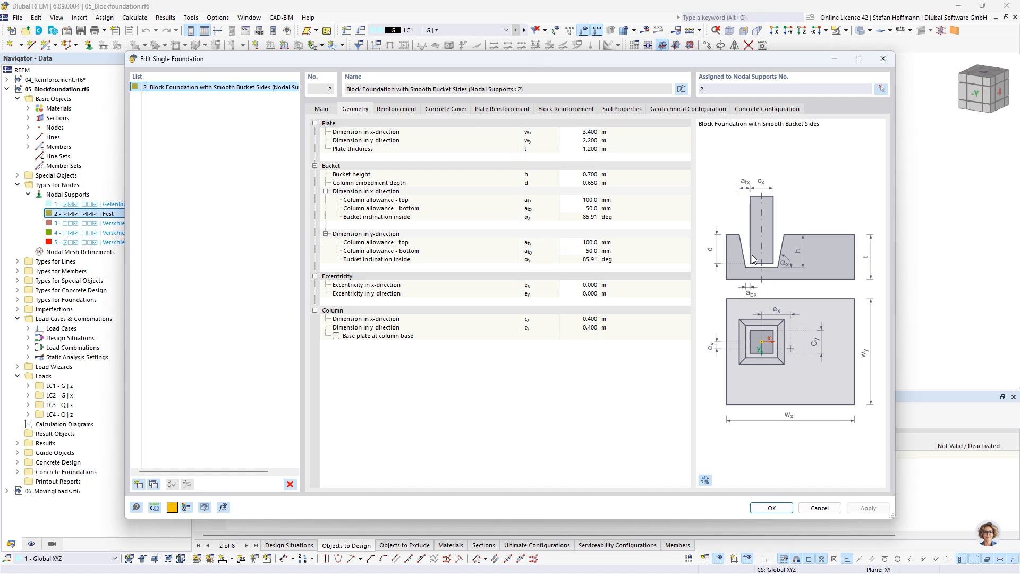
pyautogui.click(705, 480)
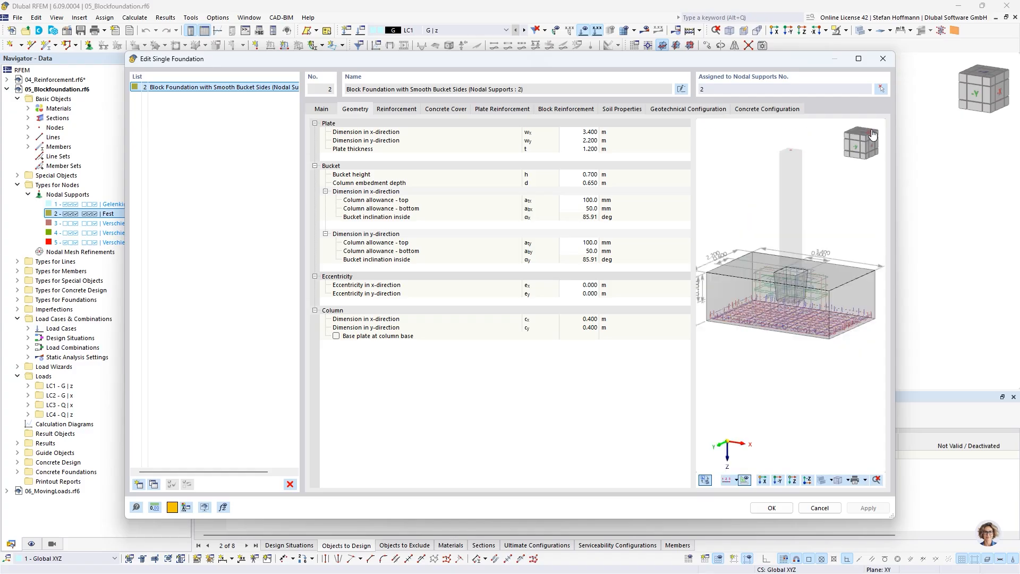
pyautogui.moveTo(866, 139)
pyautogui.mouseDown()
pyautogui.moveTo(828, 162)
pyautogui.moveTo(859, 119)
pyautogui.moveTo(830, 145)
pyautogui.mouseUp()
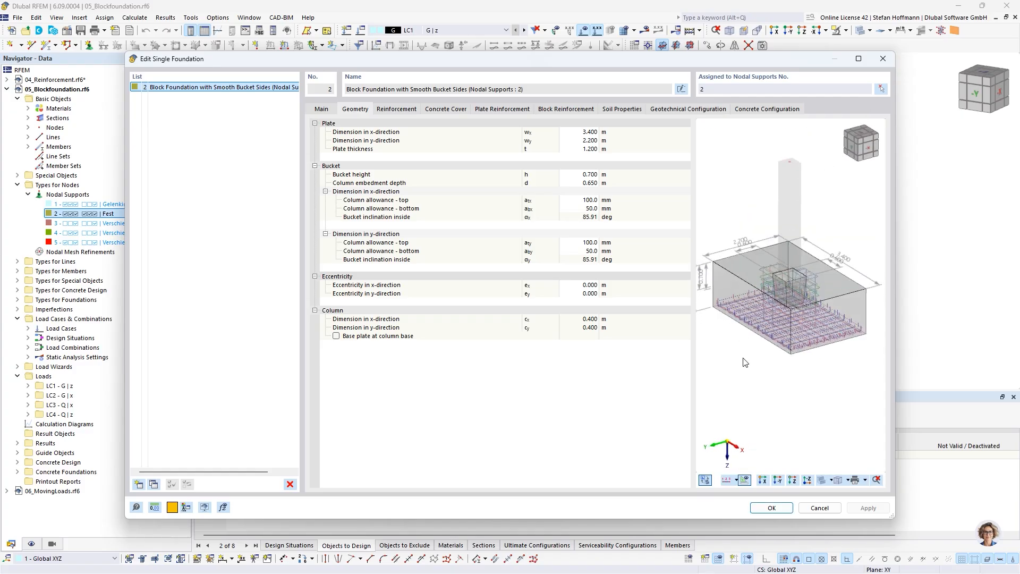
pyautogui.scroll(-3, 744, 358)
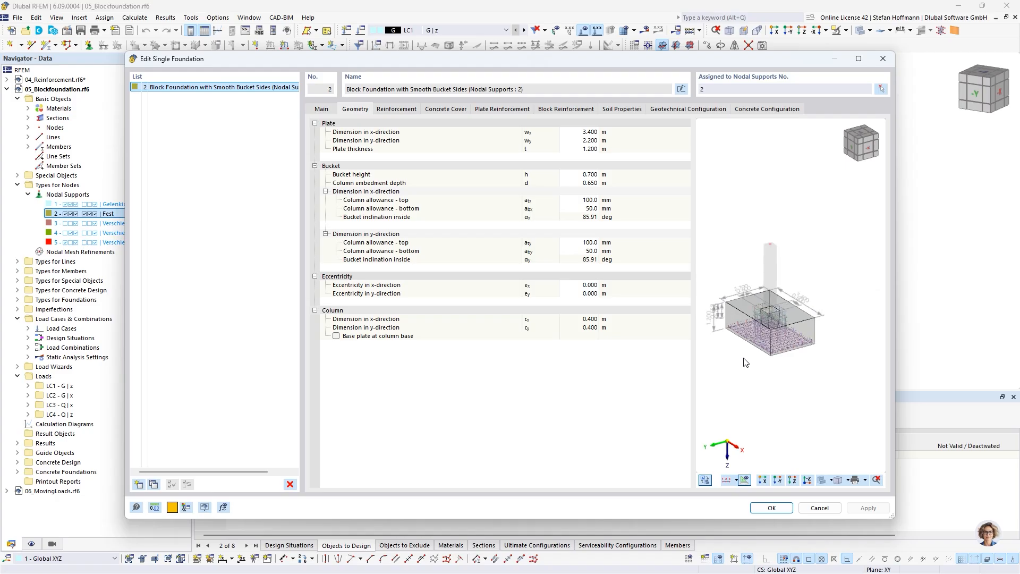
pyautogui.moveTo(744, 358); pyautogui.dragTo(761, 357, button='middle')
pyautogui.scroll(3, 777, 349)
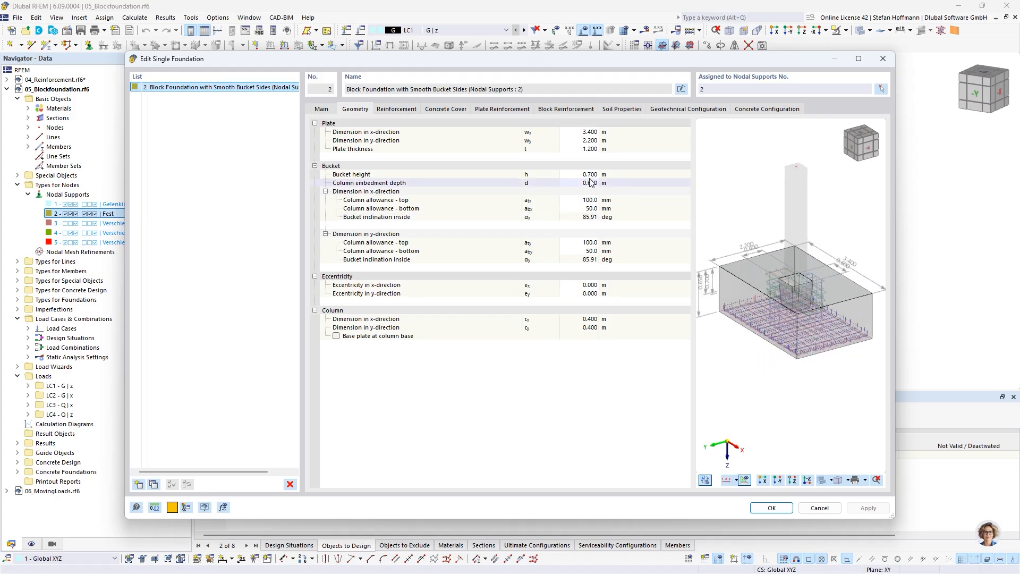
# Review the foundation's reinforcement material, concrete cover and plate reinforcement, with the reinforcement preview turned to a 3D view.
pyautogui.click(391, 110)
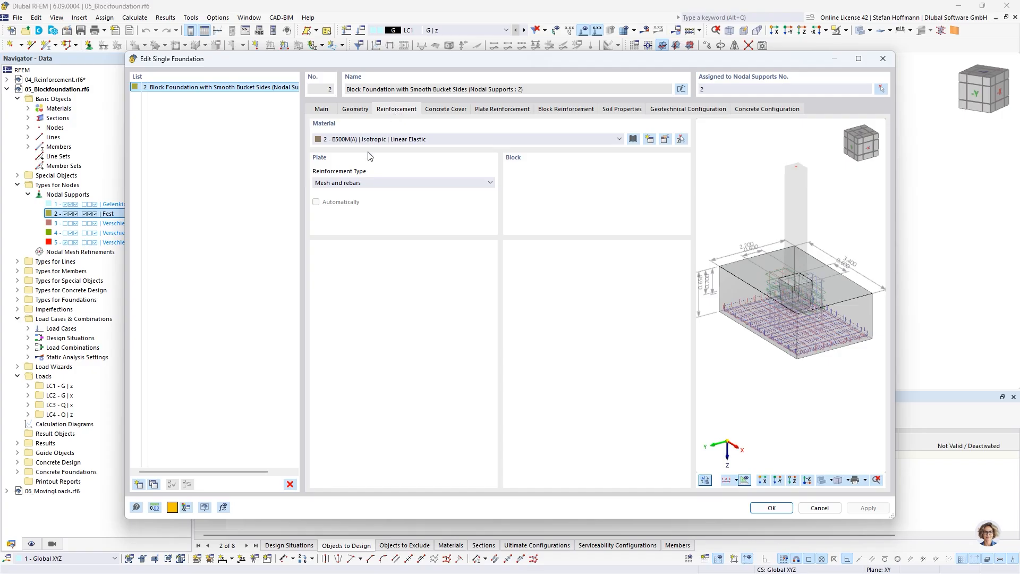
pyautogui.click(446, 110)
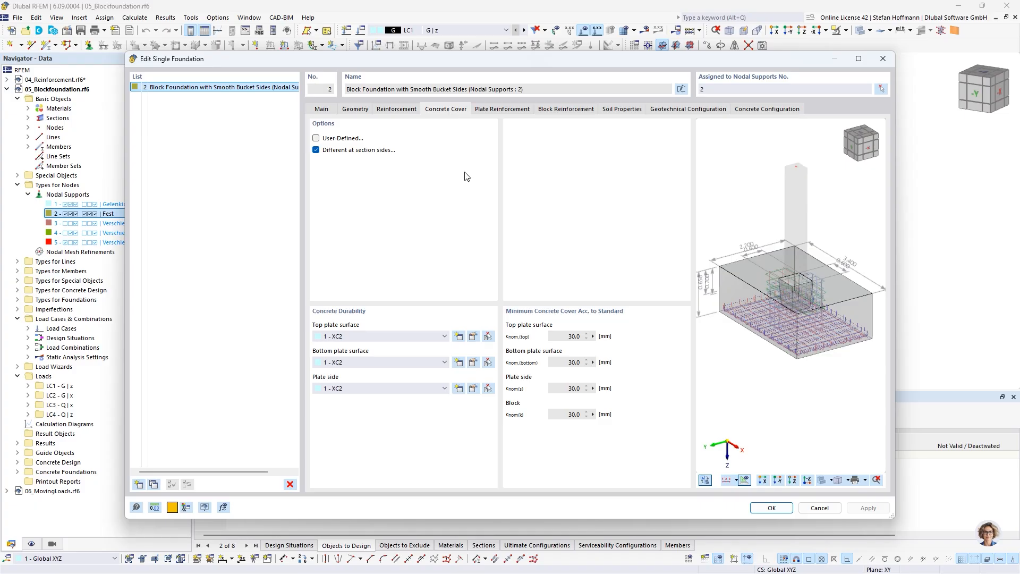
pyautogui.click(514, 111)
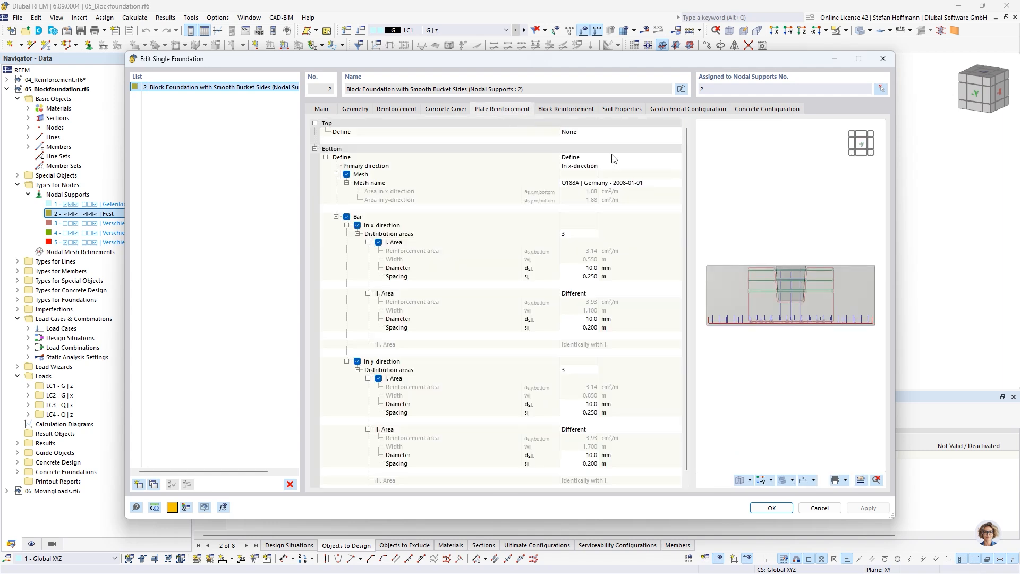
pyautogui.click(874, 136)
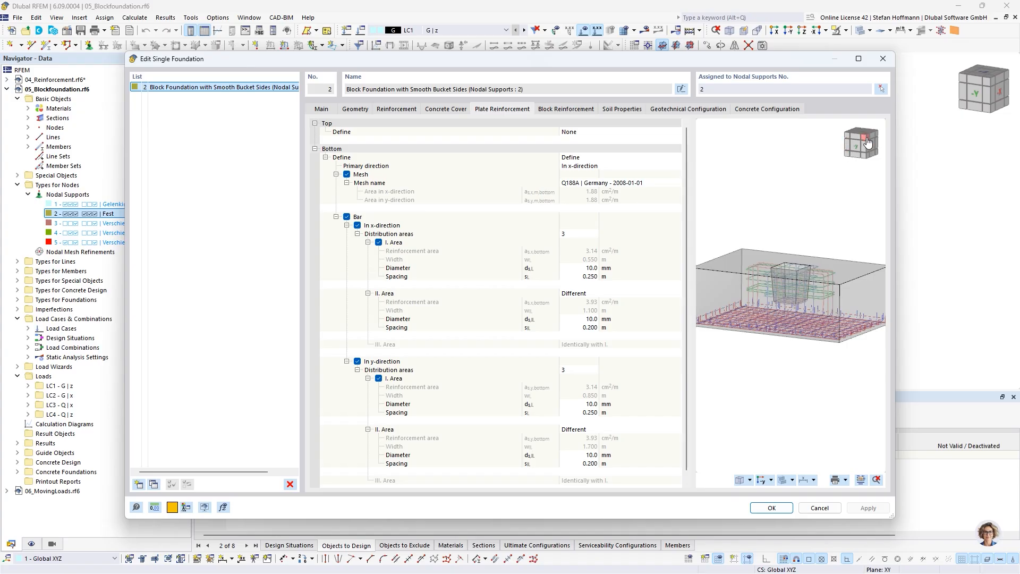
pyautogui.click(852, 146)
pyautogui.moveTo(852, 146)
pyautogui.mouseDown()
pyautogui.moveTo(827, 167)
pyautogui.moveTo(814, 202)
pyautogui.moveTo(845, 144)
pyautogui.mouseUp()
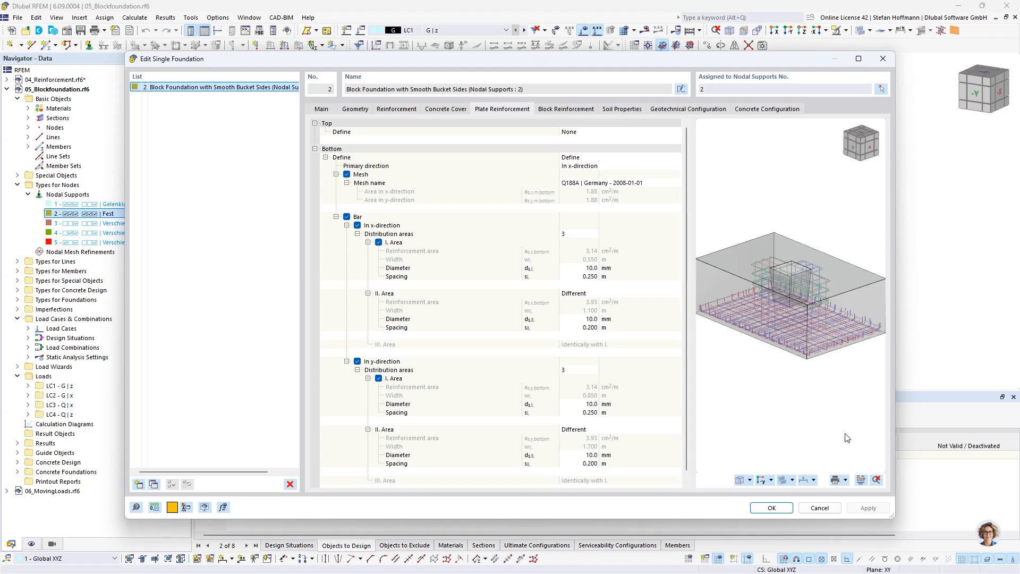
# Open the reinforcement layout drawing of the foundation plate, inspect it in a tilted 3D view and close it.
pyautogui.click(861, 480)
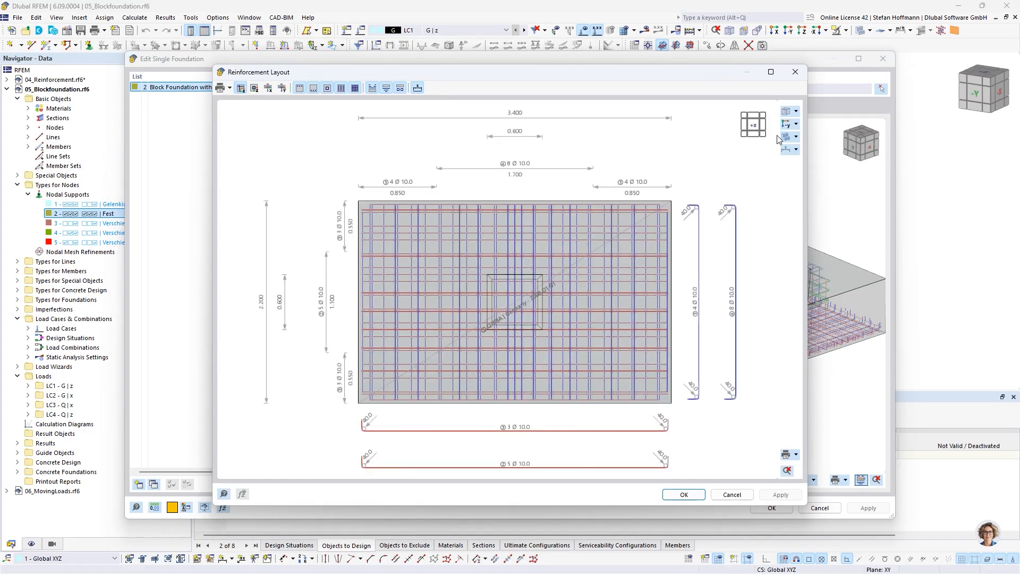
pyautogui.moveTo(749, 137); pyautogui.dragTo(757, 113)
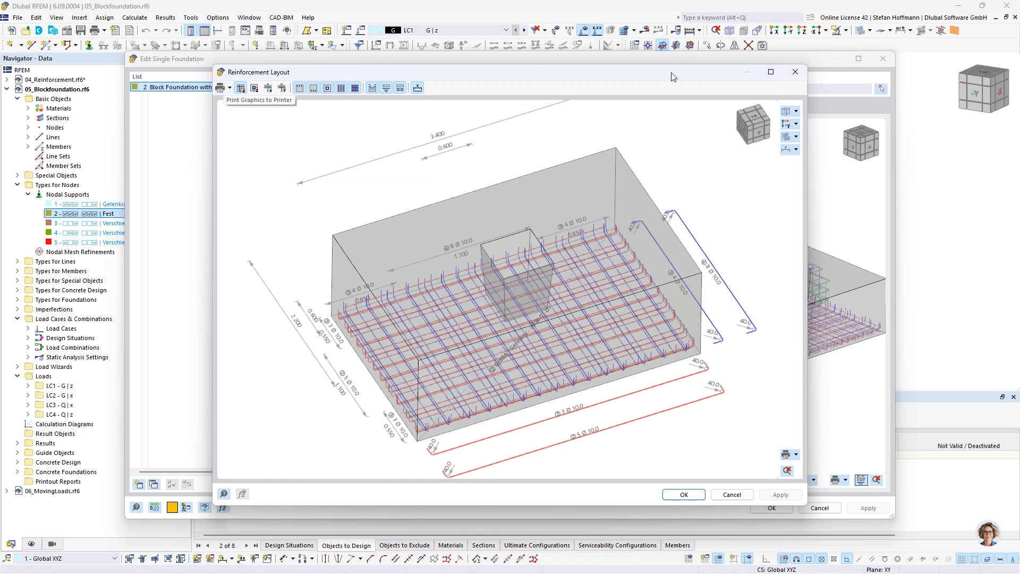
pyautogui.click(794, 74)
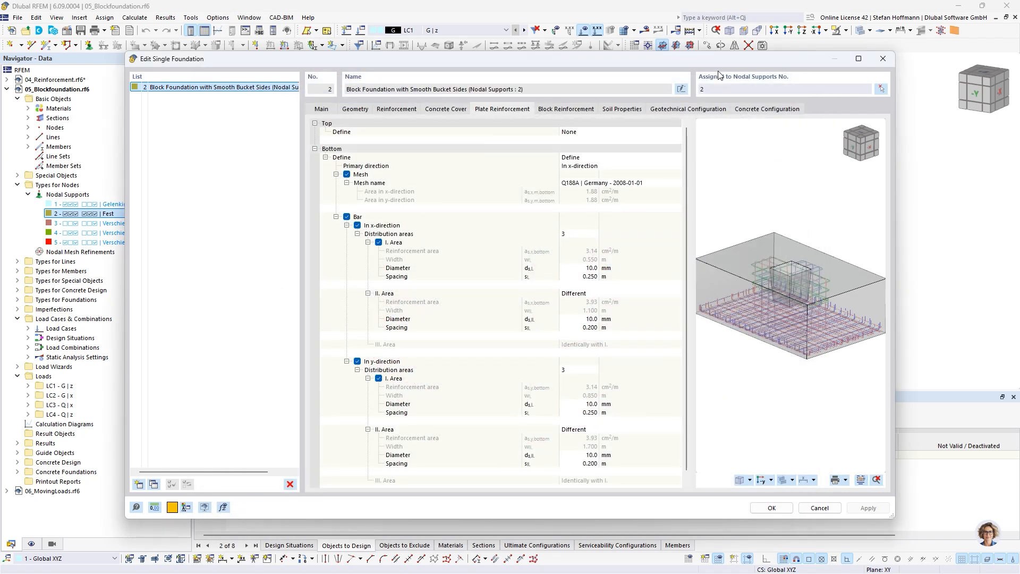
# Inspect the block reinforcement's horizontal and vertical stirrups around the bucket in the 3D preview, and display the foundation's soil properties.
pyautogui.click(583, 109)
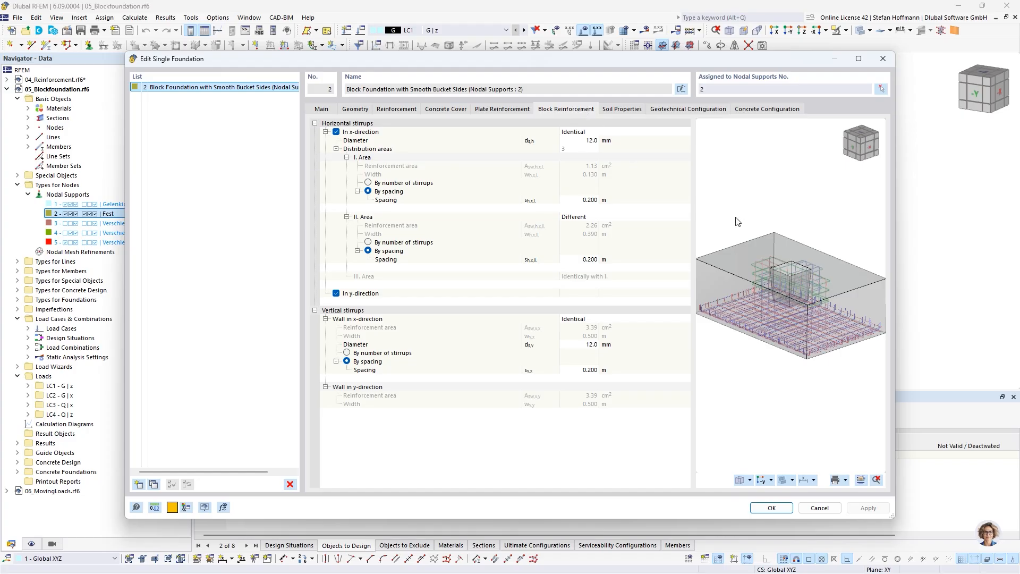
pyautogui.scroll(5, 797, 289)
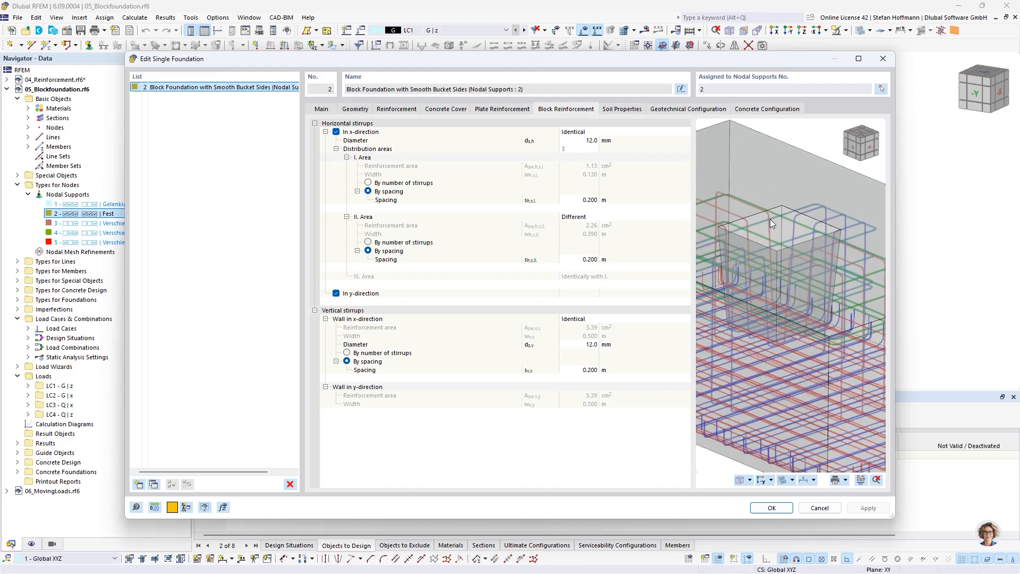
pyautogui.scroll(-4, 770, 219)
pyautogui.moveTo(851, 141); pyautogui.dragTo(861, 135)
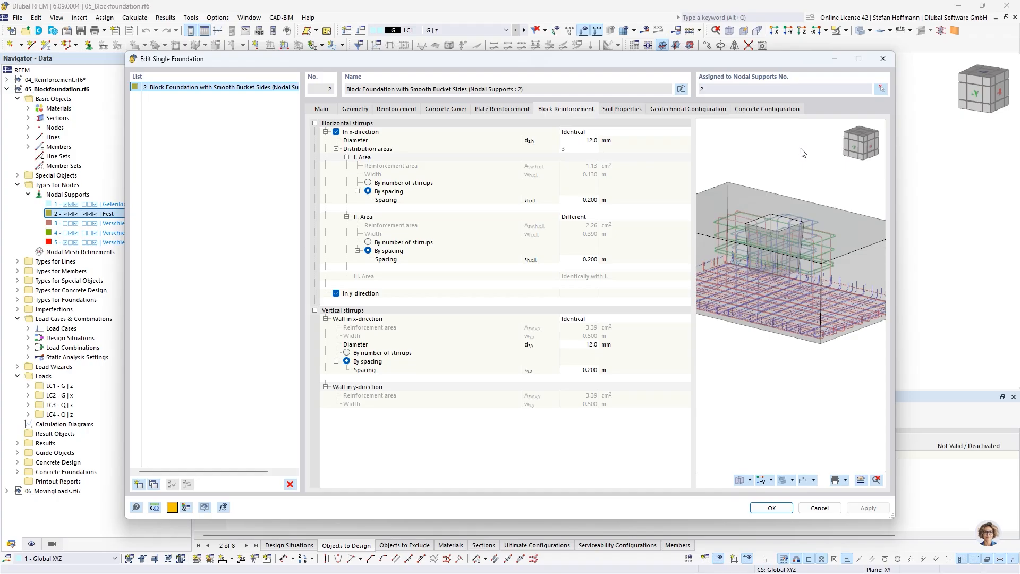
pyautogui.click(626, 110)
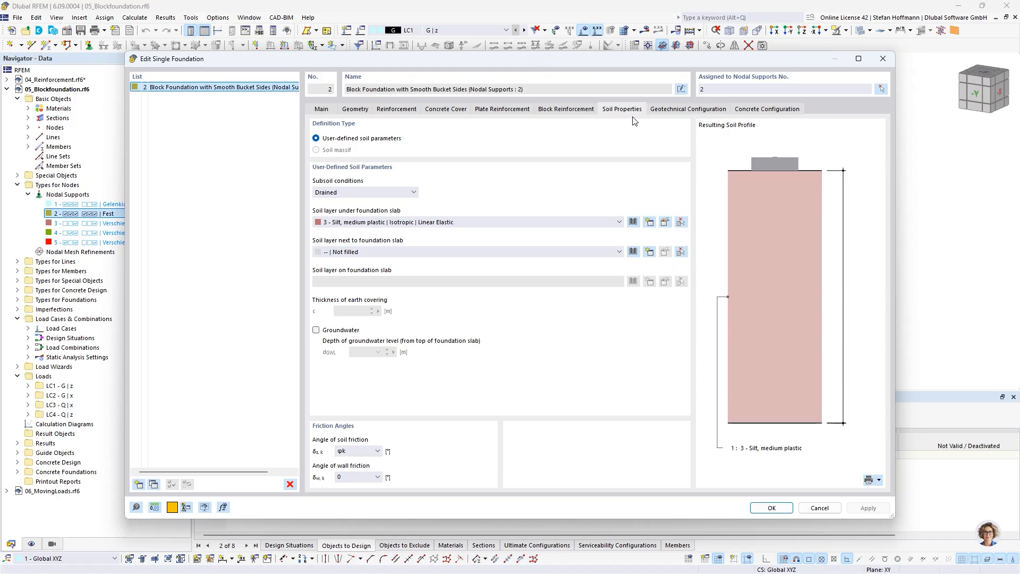
# Review the foundation's geotechnical and concrete design configurations, opening the Standard configuration of each, and close the foundation settings without changes.
pyautogui.click(659, 110)
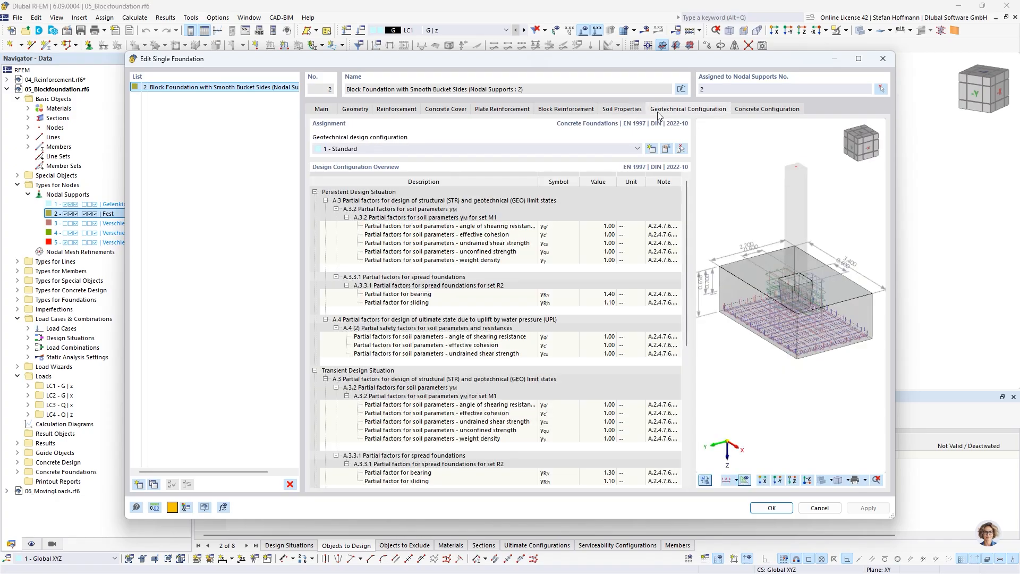
pyautogui.click(670, 147)
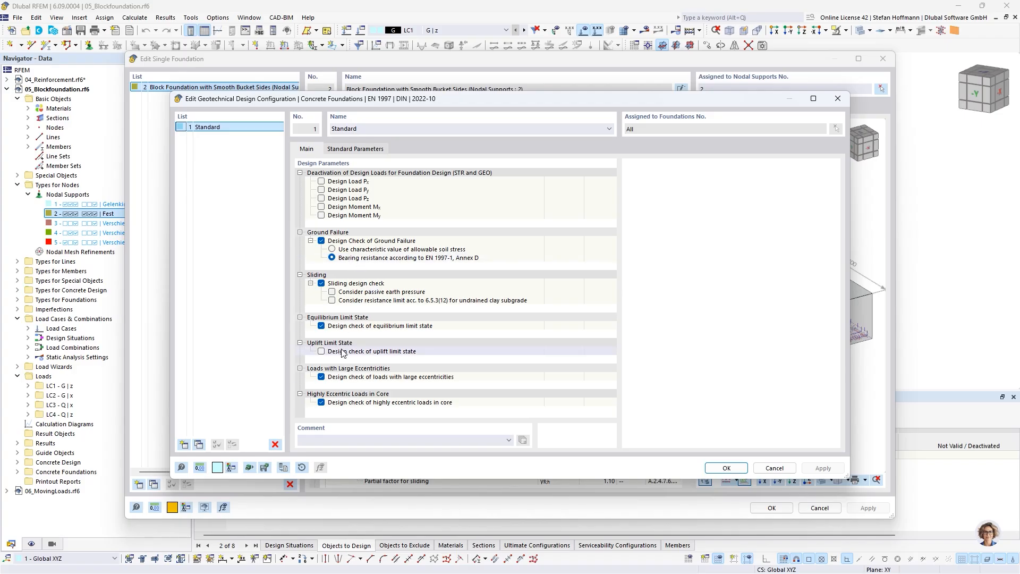
pyautogui.click(727, 467)
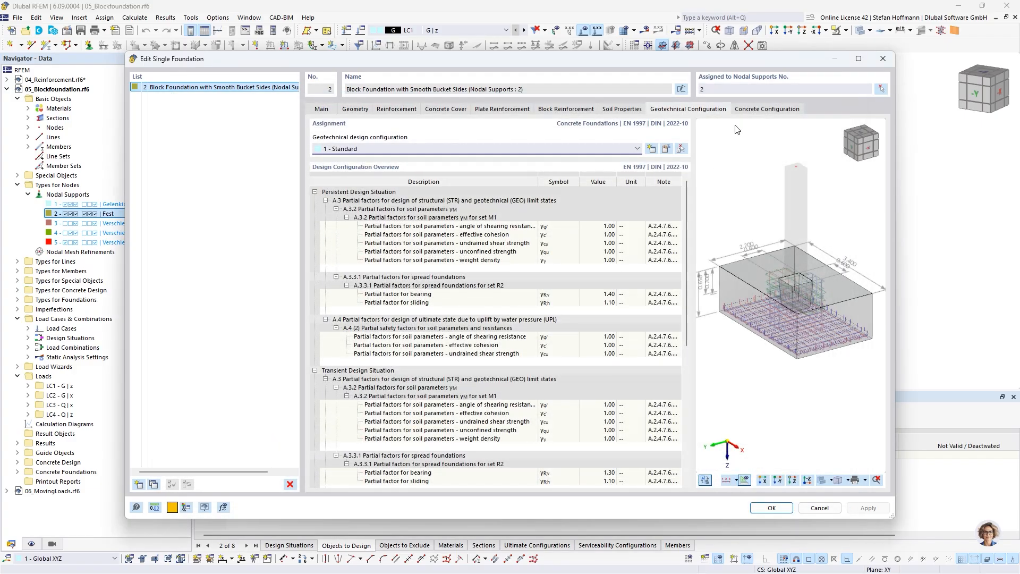
pyautogui.click(743, 111)
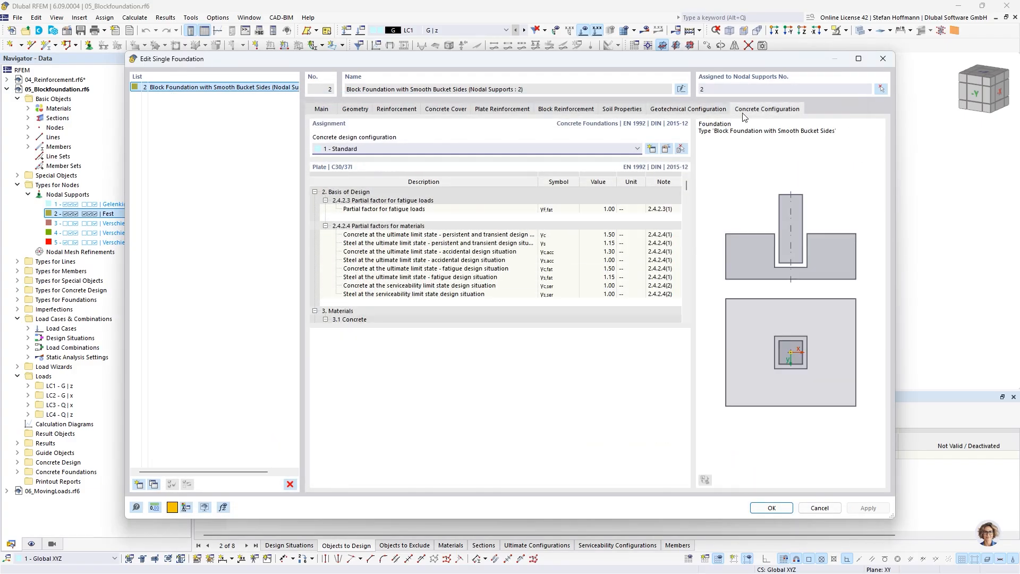
pyautogui.click(667, 149)
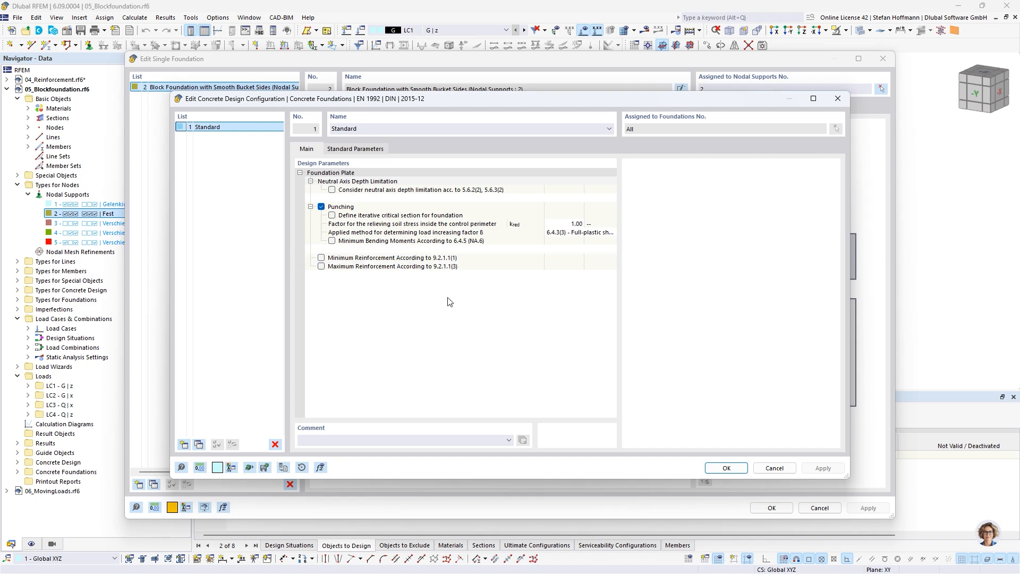
pyautogui.click(776, 468)
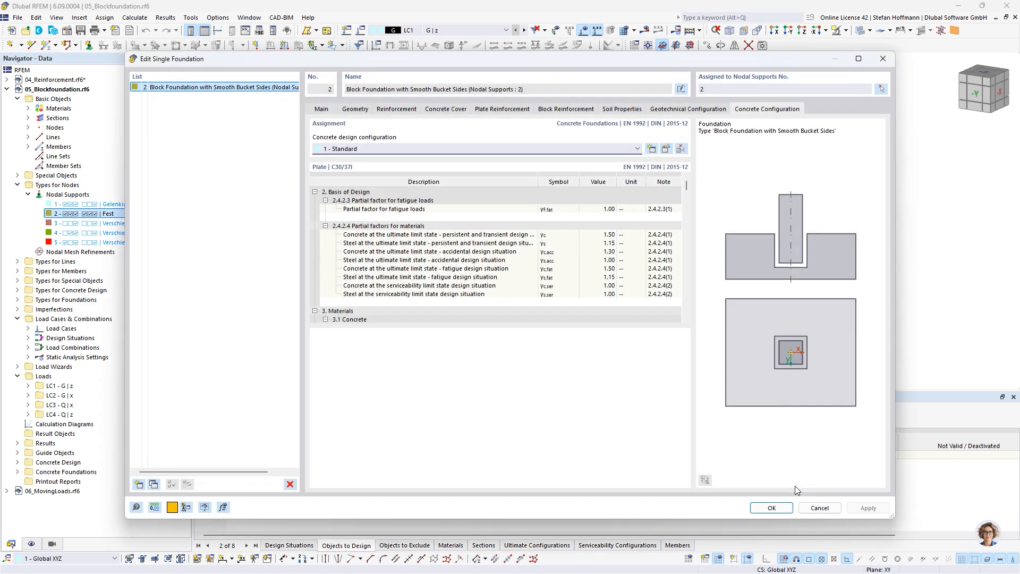
pyautogui.click(820, 508)
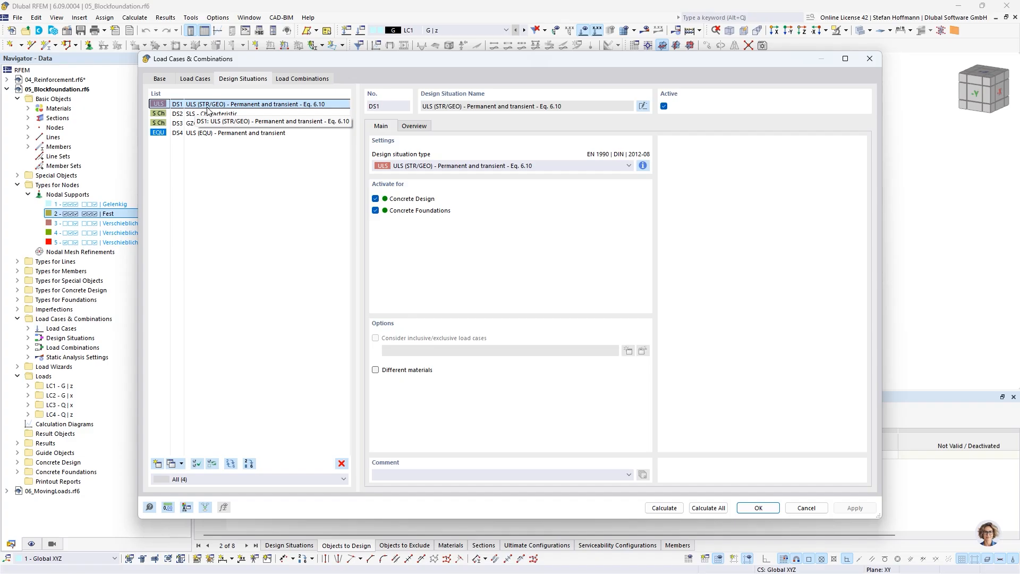
# Review the ULS (EQU) design situation DS4 in Load Cases & Combinations and list the design situations of the Concrete Foundations add-on.
pyautogui.click(224, 133)
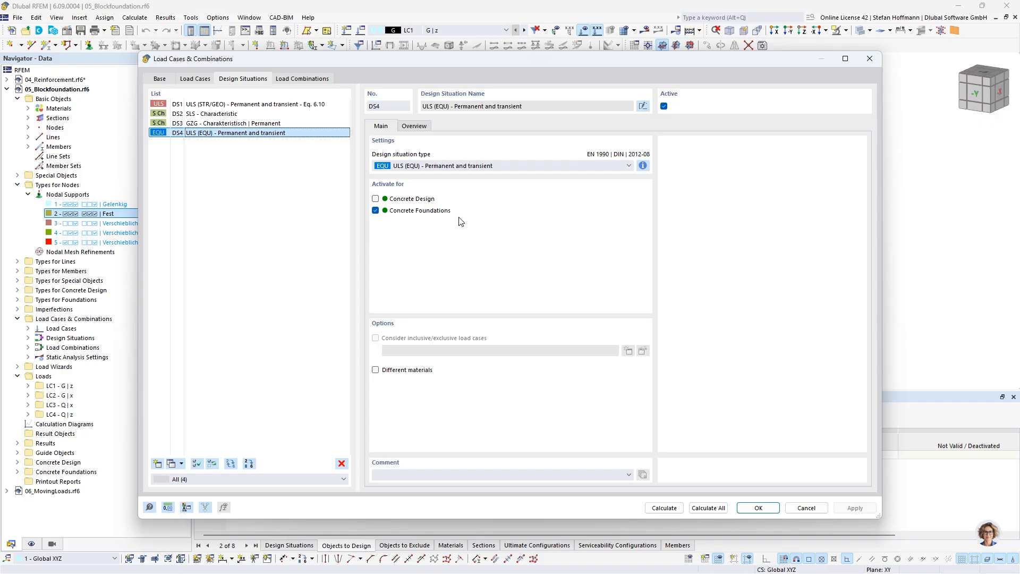
pyautogui.click(806, 507)
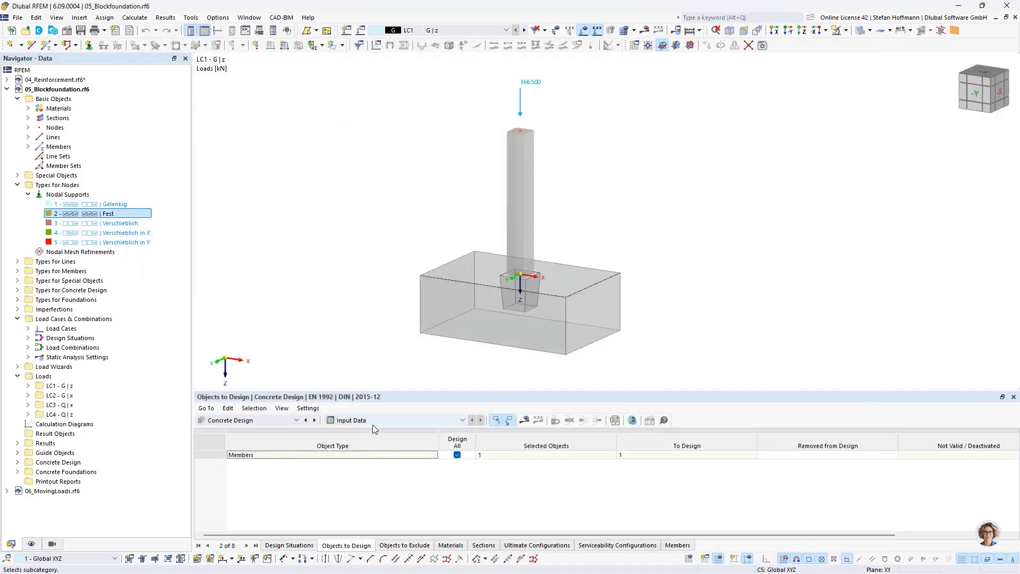
pyautogui.click(269, 418)
pyautogui.click(247, 482)
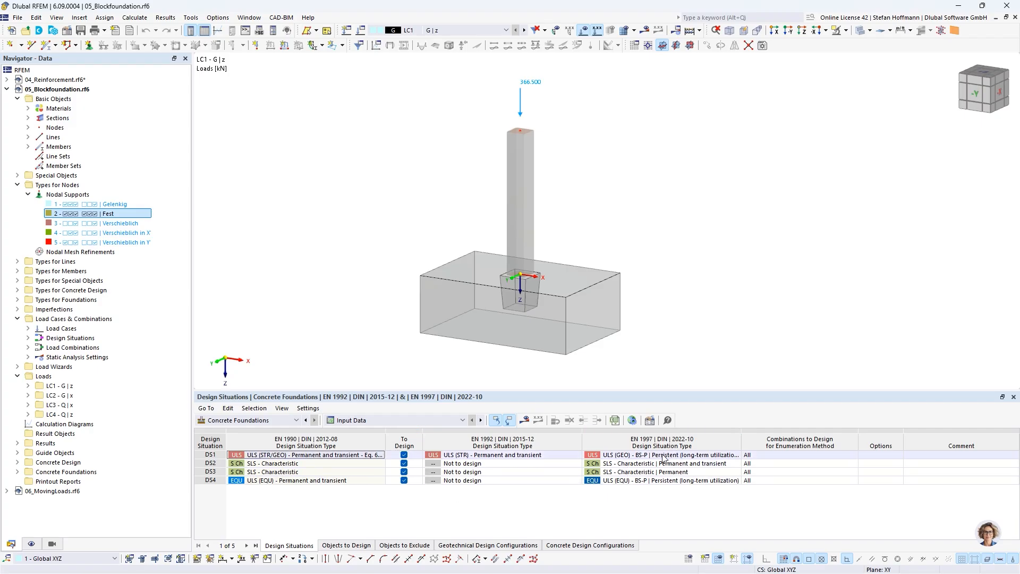
# Calculate the concrete foundation design results and show the Reinforcement on Foundation result tables.
pyautogui.click(527, 422)
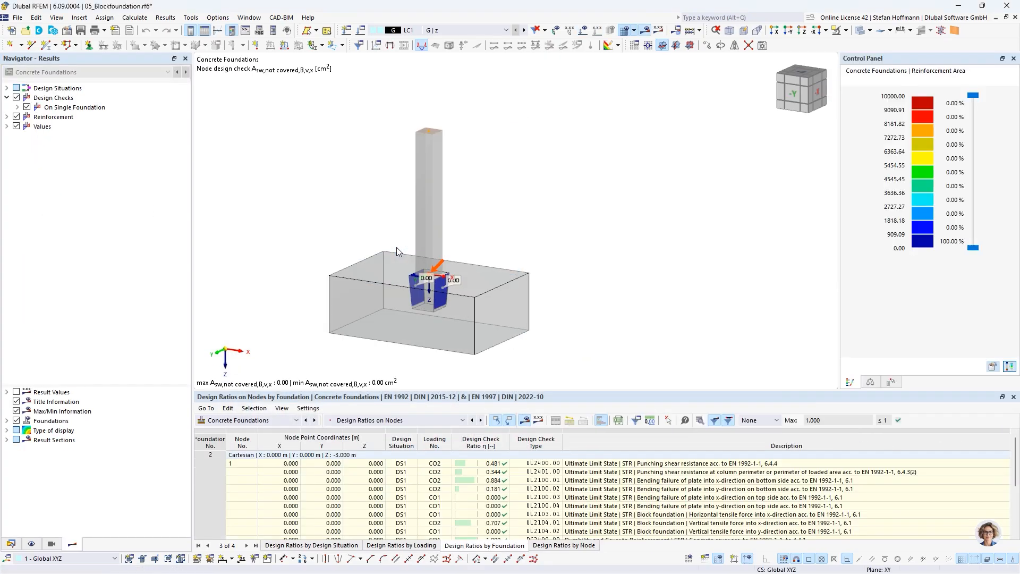
pyautogui.moveTo(374, 263); pyautogui.dragTo(433, 257, button='middle')
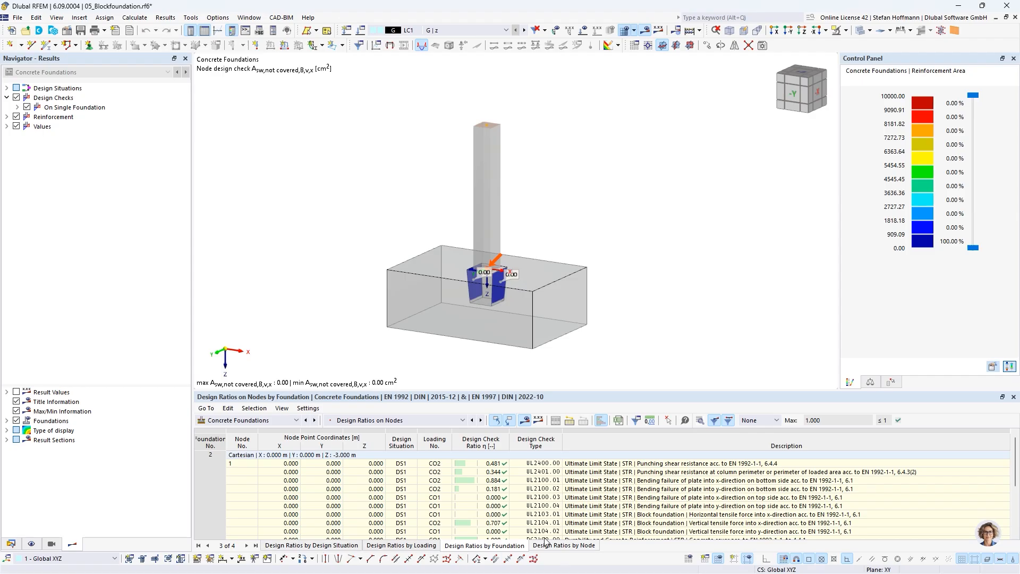
pyautogui.click(403, 420)
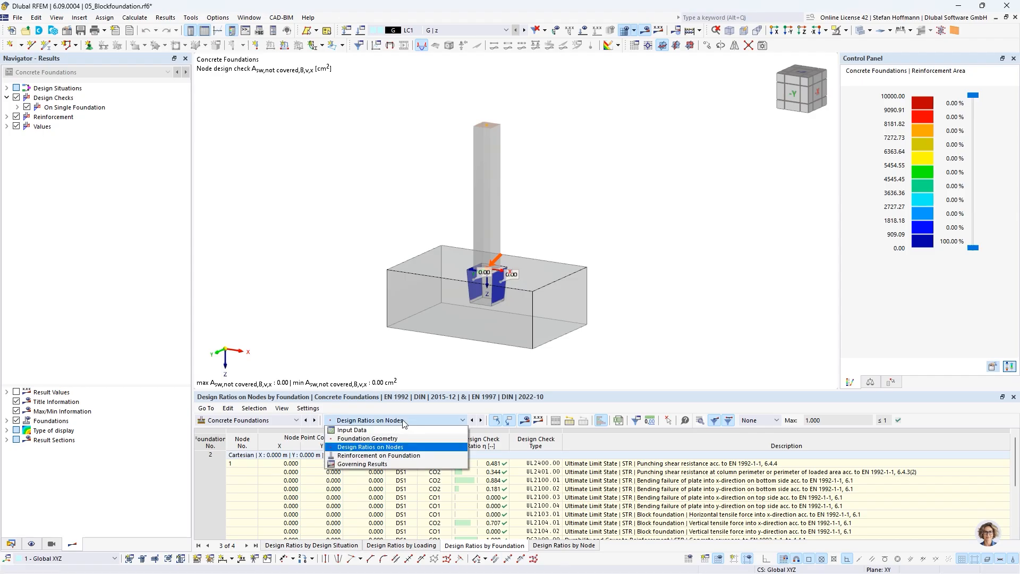
pyautogui.click(412, 456)
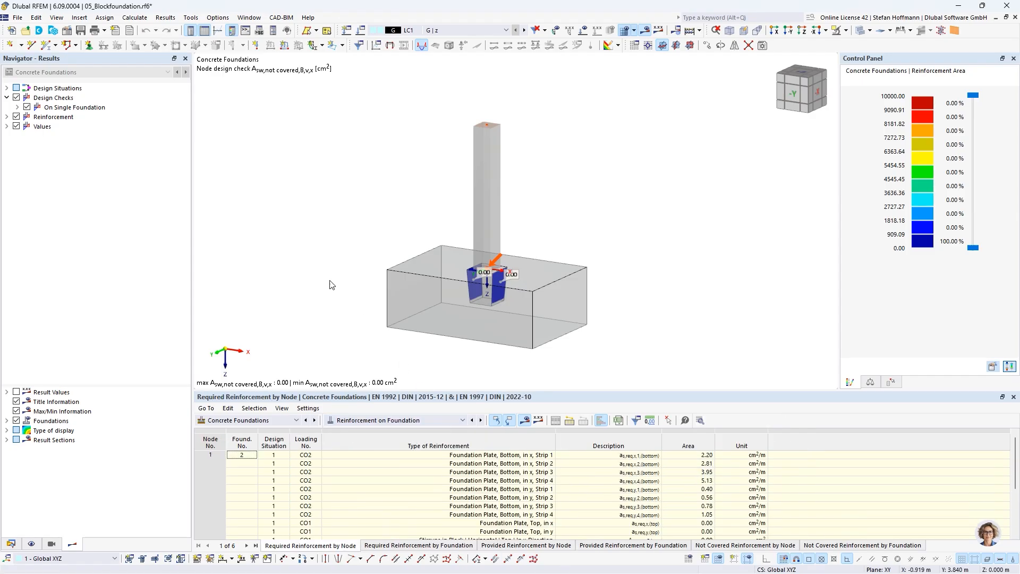
# Display the required bottom plate reinforcement in x-direction on the foundation.
pyautogui.click(7, 117)
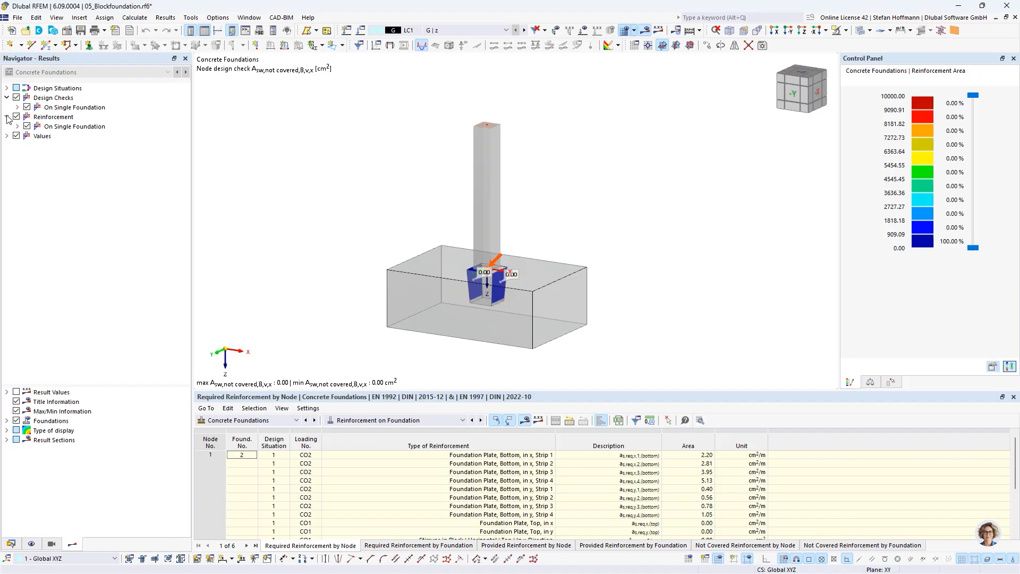
pyautogui.click(17, 127)
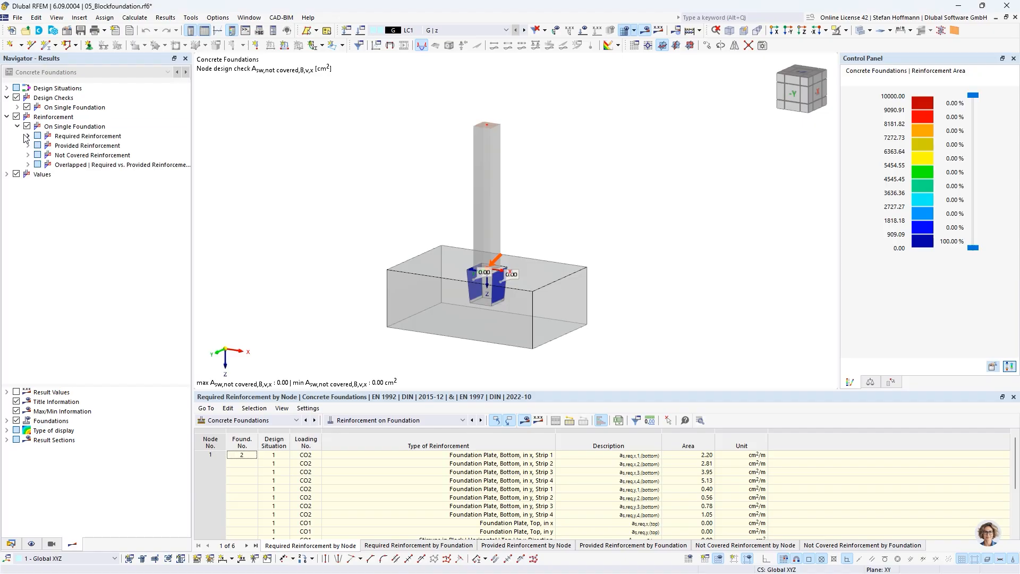
pyautogui.click(28, 136)
pyautogui.click(28, 165)
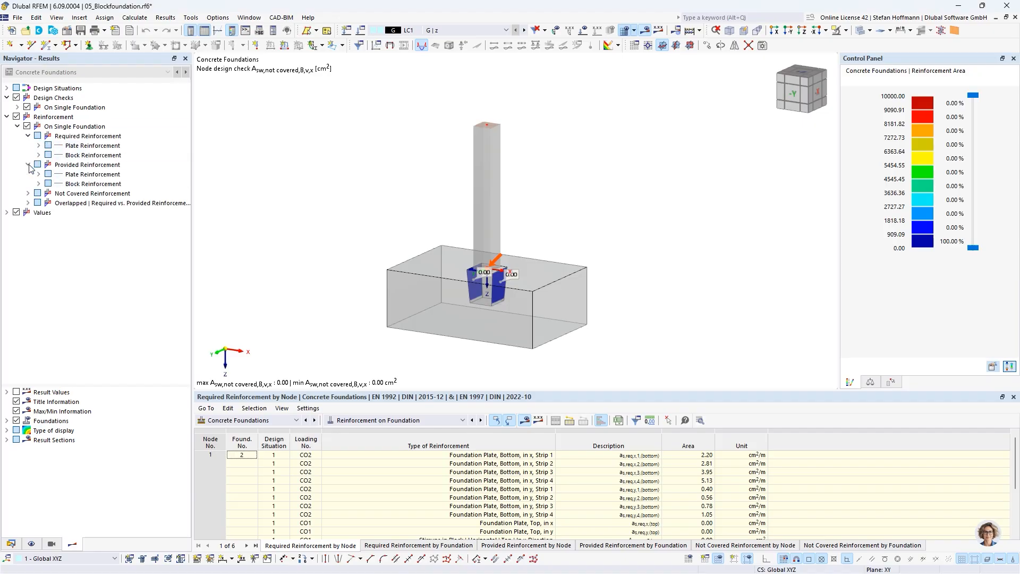
pyautogui.click(39, 146)
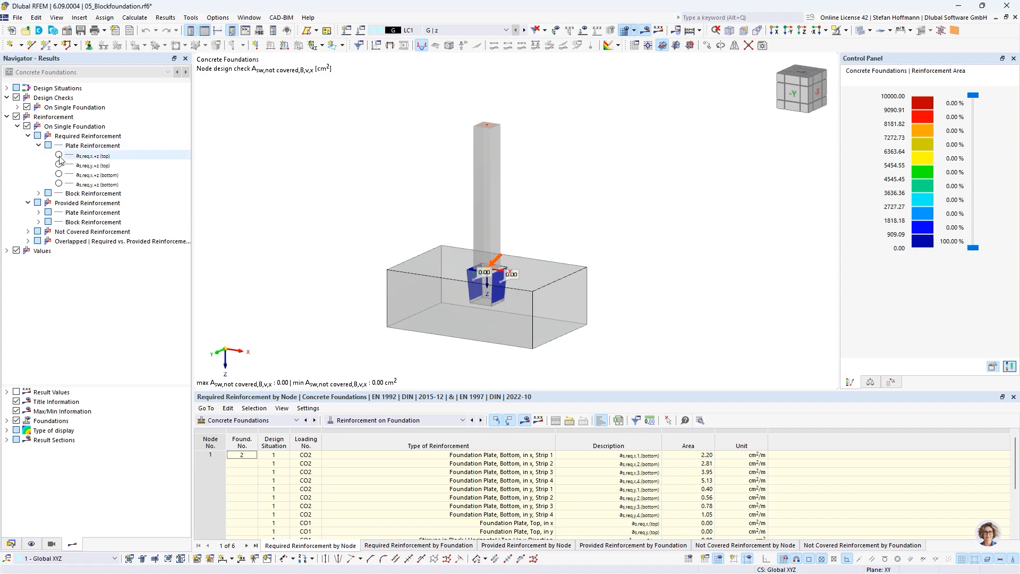
pyautogui.click(59, 173)
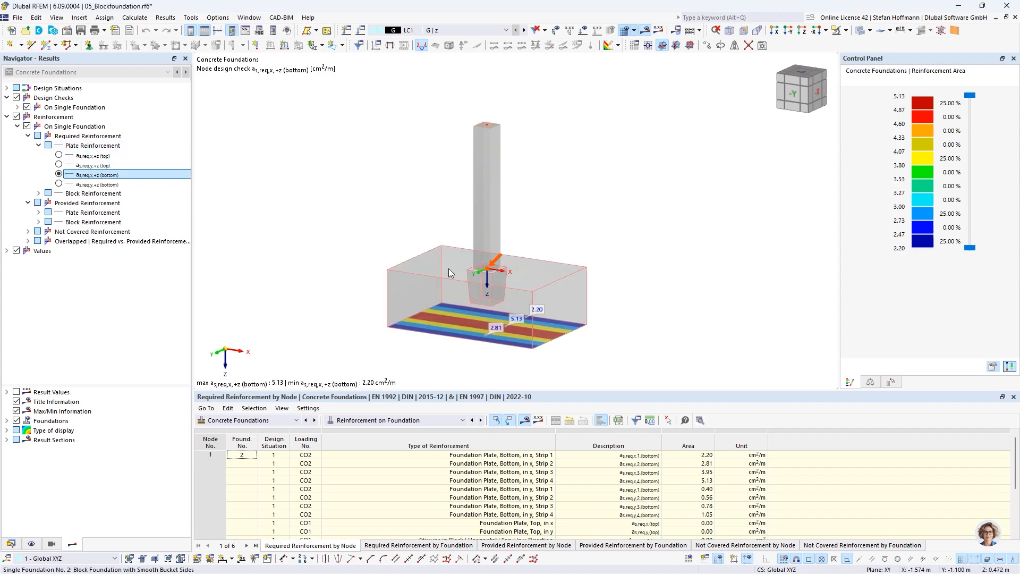
# Display the required horizontal block reinforcement in x- and y-direction around the bucket.
pyautogui.click(38, 194)
pyautogui.click(59, 202)
pyautogui.click(58, 212)
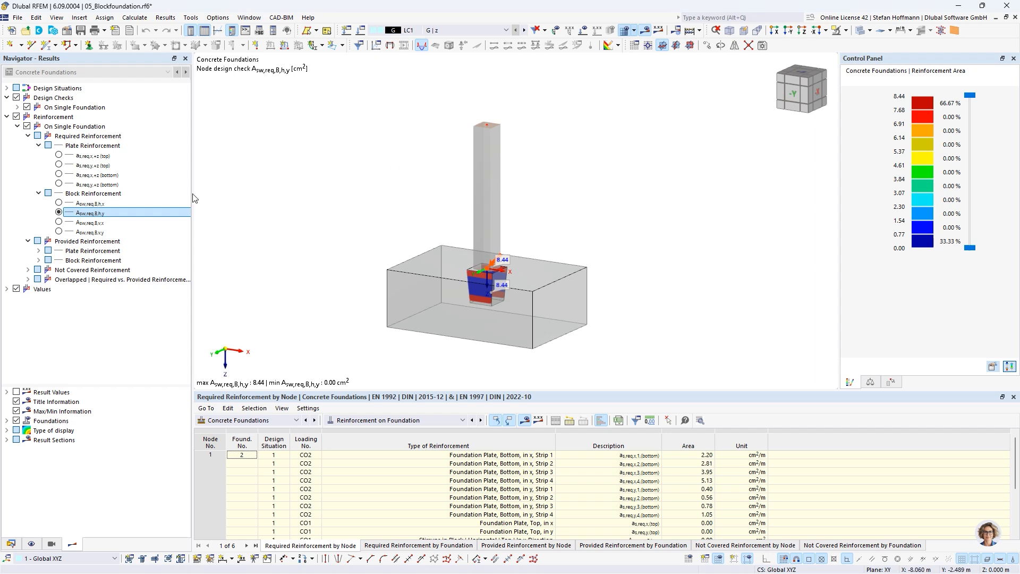
# Display the not covered bottom plate reinforcement in x-direction and the not covered horizontal block reinforcement in y-direction.
pyautogui.click(28, 269)
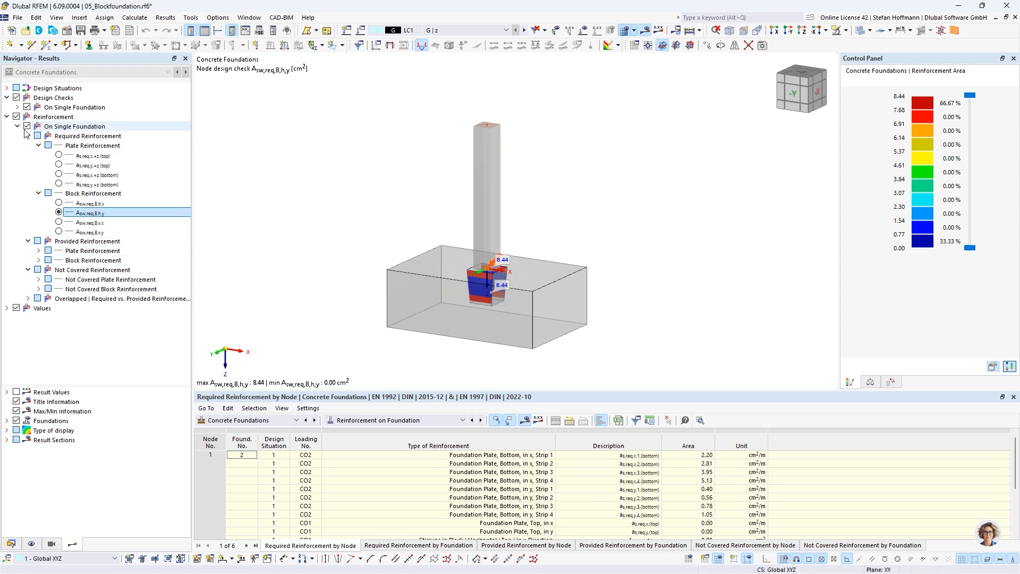
pyautogui.click(27, 126)
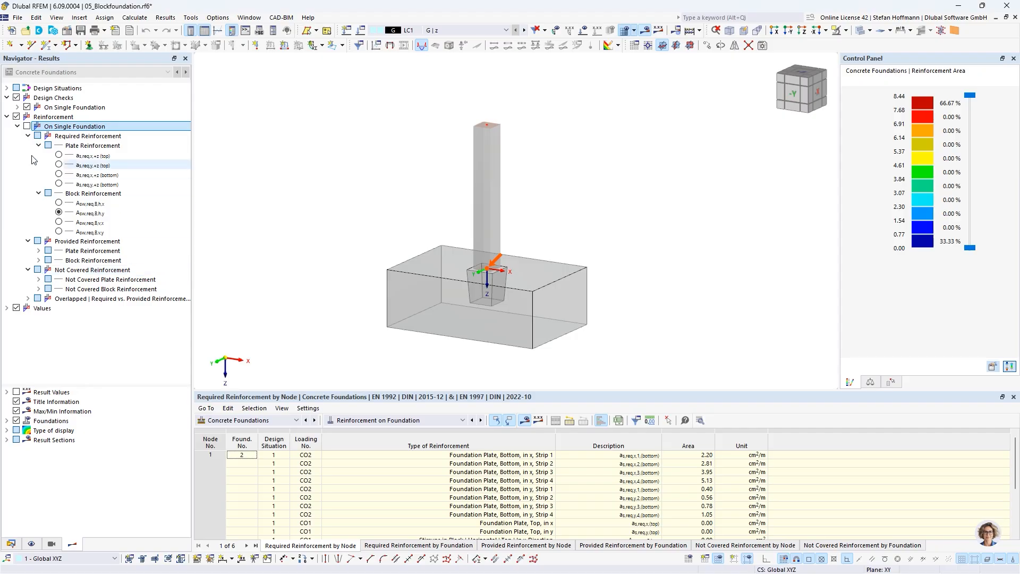
pyautogui.click(26, 126)
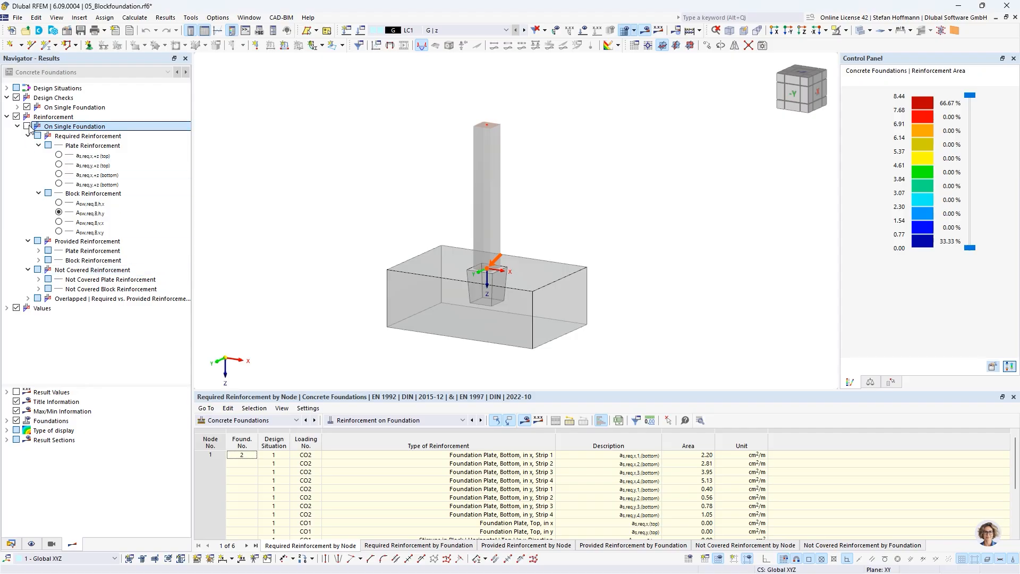
pyautogui.click(39, 280)
pyautogui.click(59, 298)
pyautogui.click(58, 307)
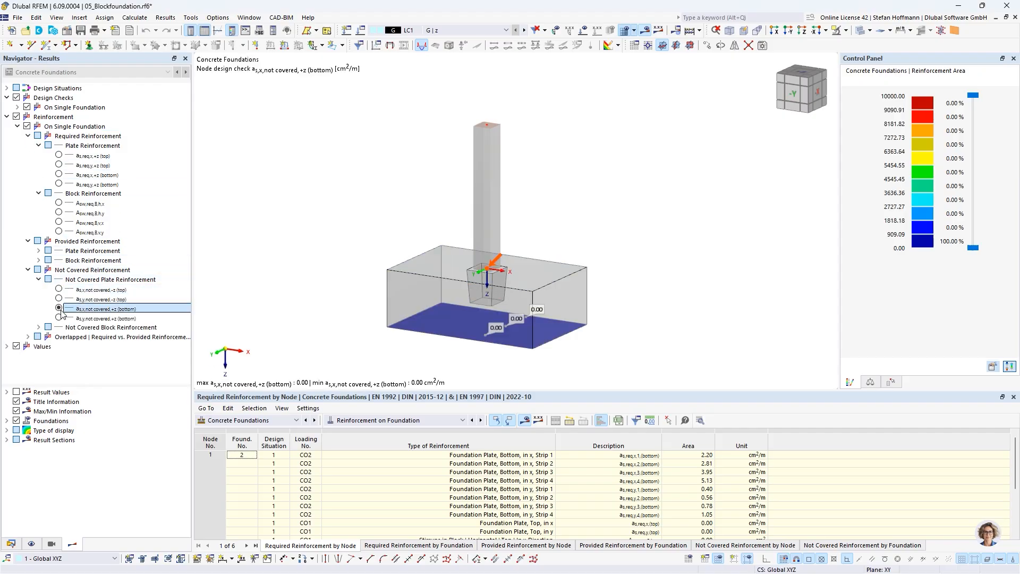
pyautogui.click(39, 327)
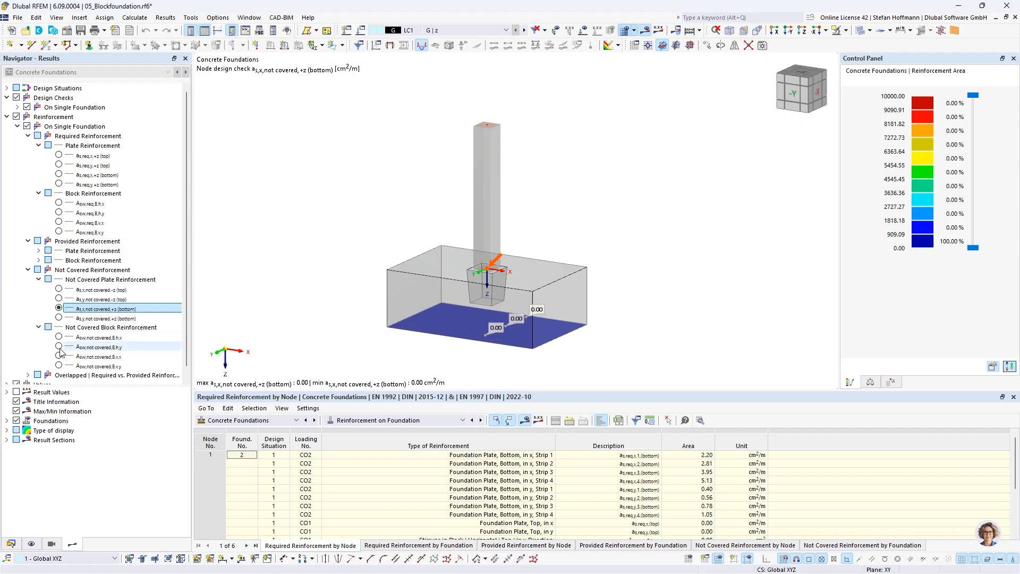
pyautogui.click(59, 346)
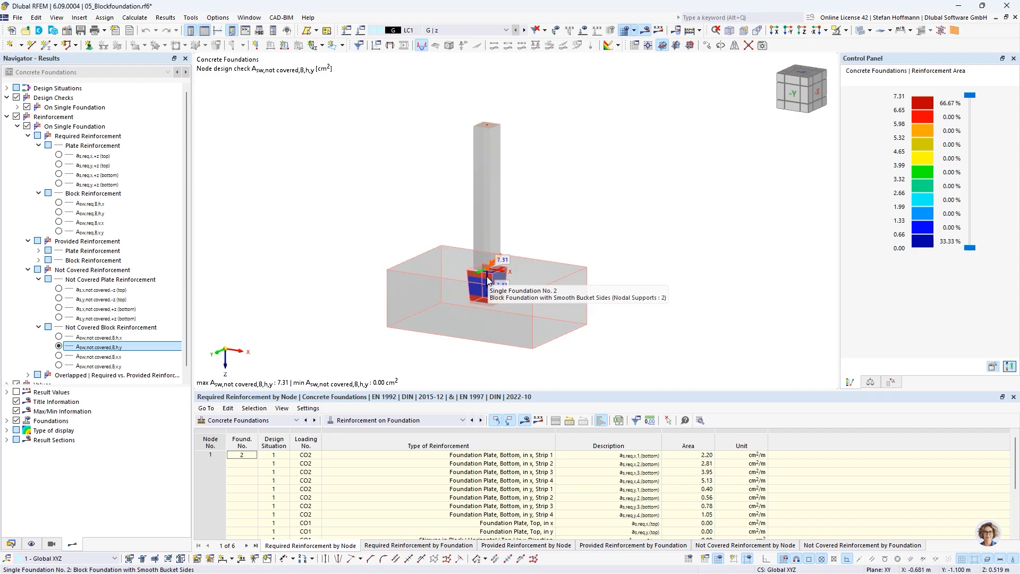
# Switch to the 06_MovingLoads bridge model and skim the browser's Knowledge Base article 001908 on moving loads in RFEM 6.
pyautogui.click(16, 546)
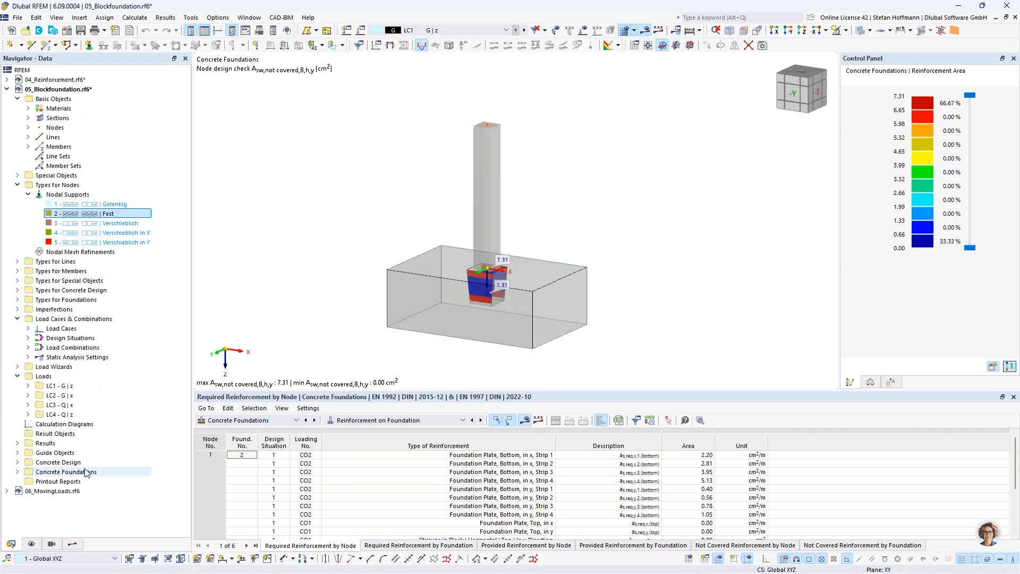
pyautogui.click(51, 491)
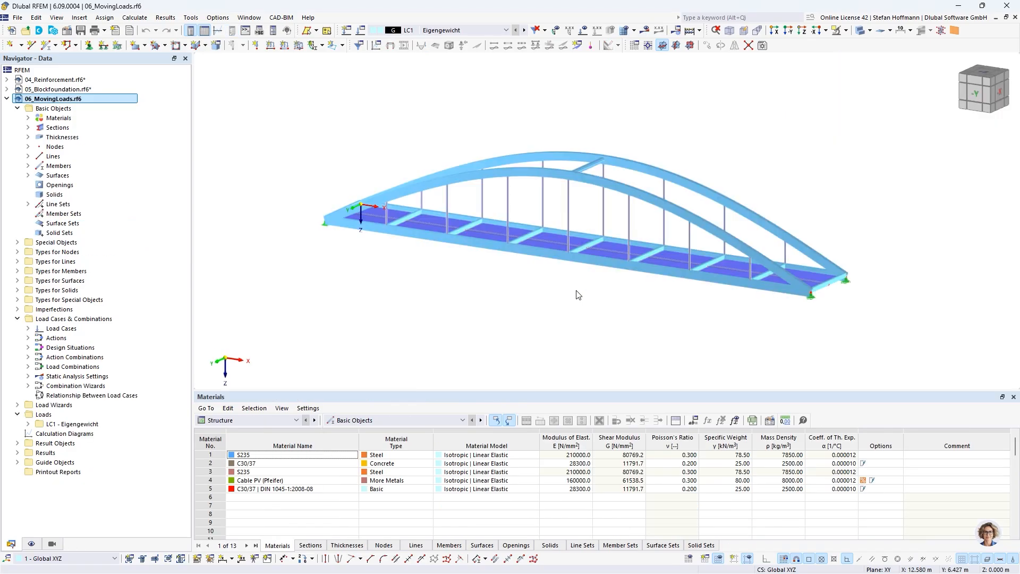
pyautogui.moveTo(578, 295); pyautogui.dragTo(535, 298, button='middle')
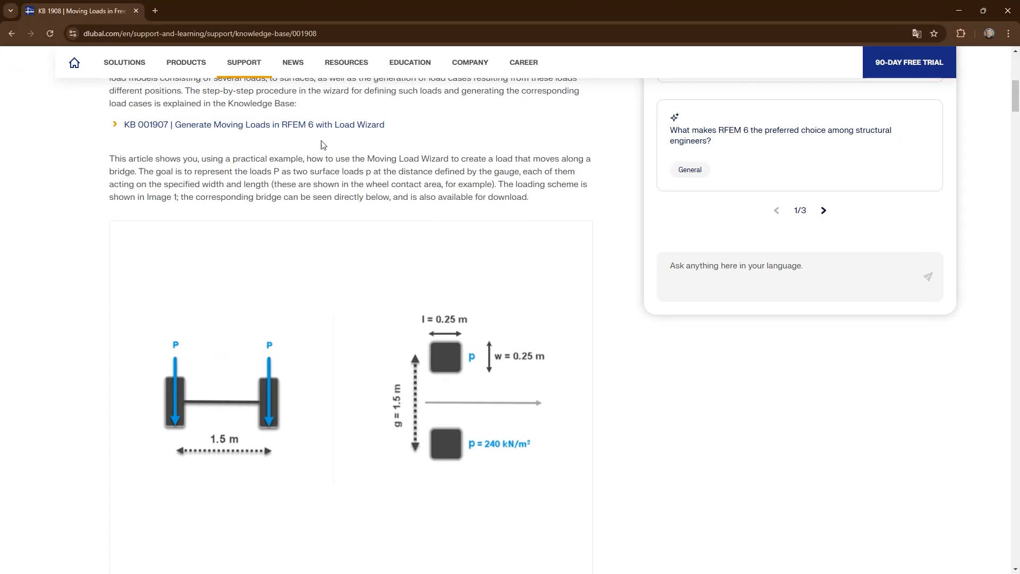
pyautogui.scroll(8, 324, 144)
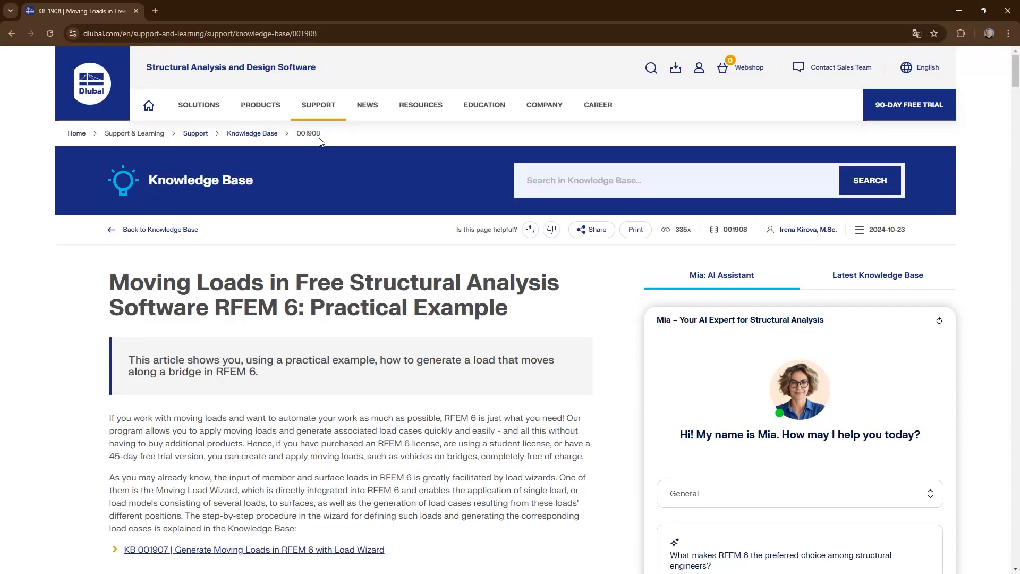
pyautogui.scroll(-10, 355, 211)
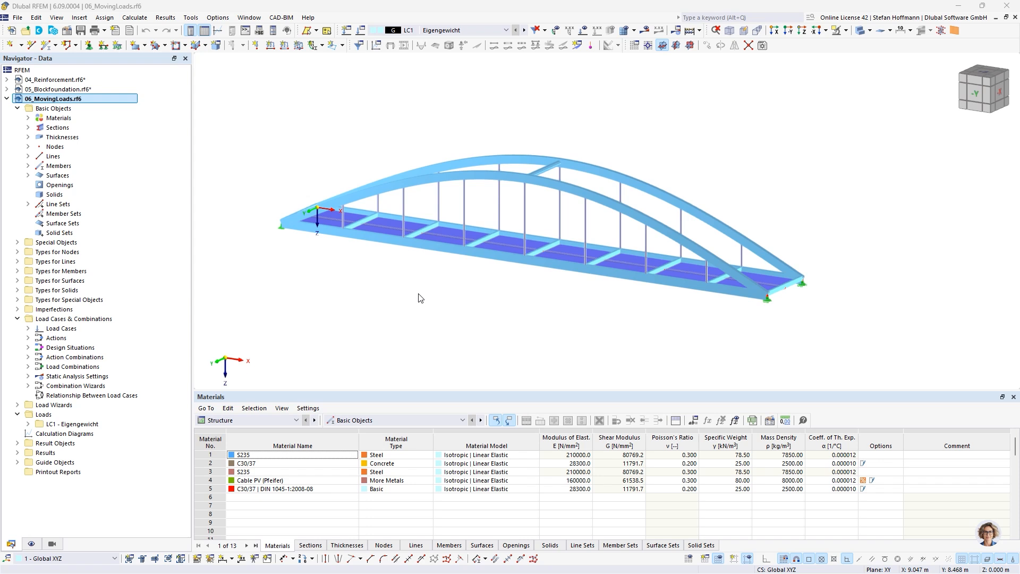
# Inspect the Trajektorie line set on the bridge deck and close its settings without changes.
pyautogui.doubleClick(399, 228)
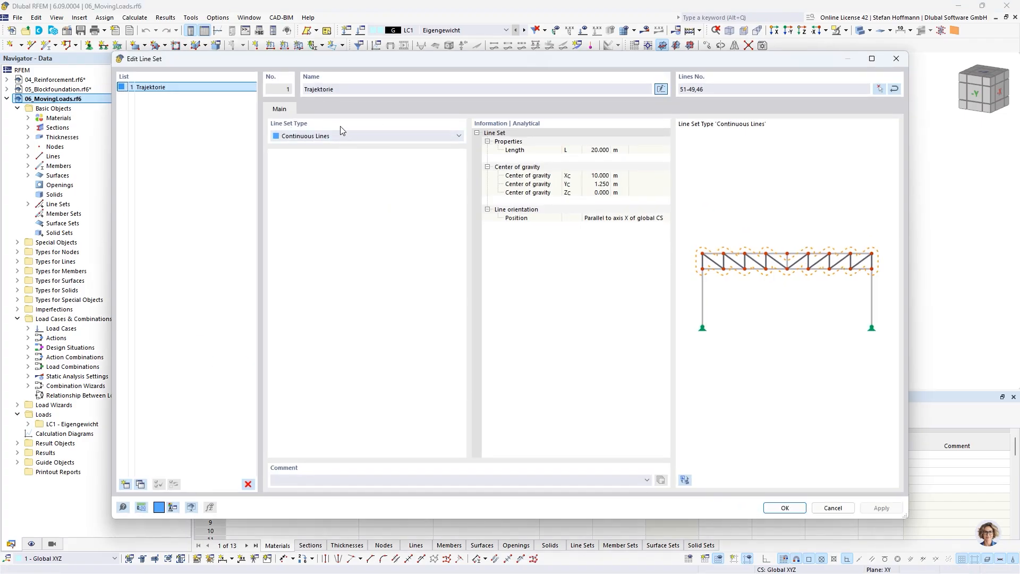
pyautogui.click(829, 508)
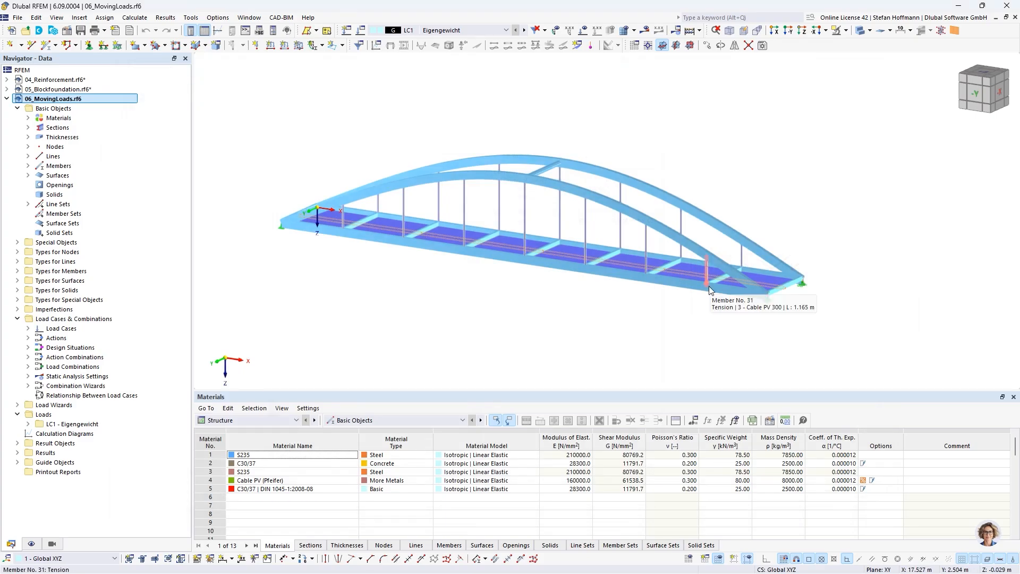
# Create a moving load on all surfaces along the Trajektorie line set and set the lane's moving step to 0.25 m.
pyautogui.doubleClick(44, 406)
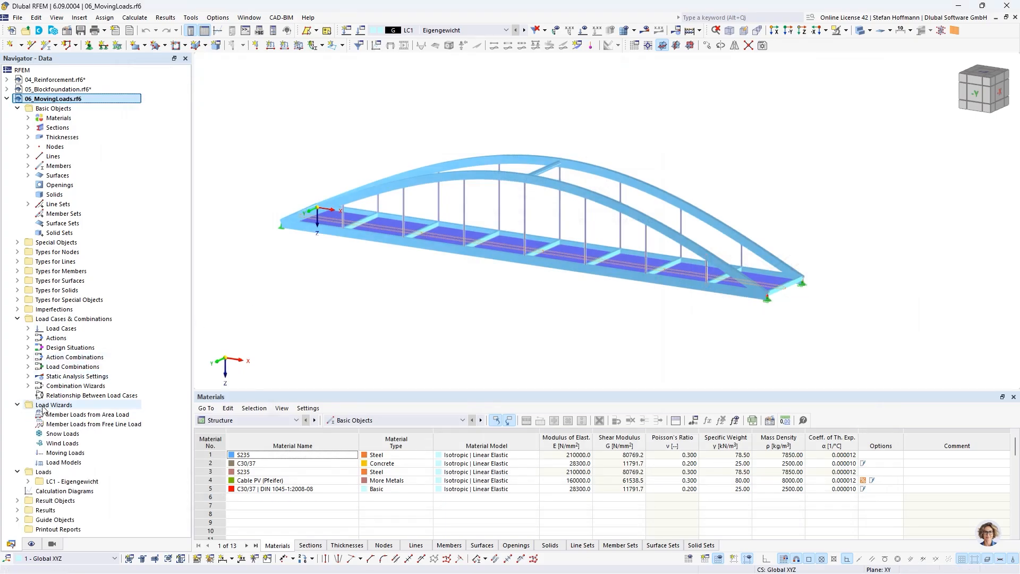
pyautogui.click(67, 452)
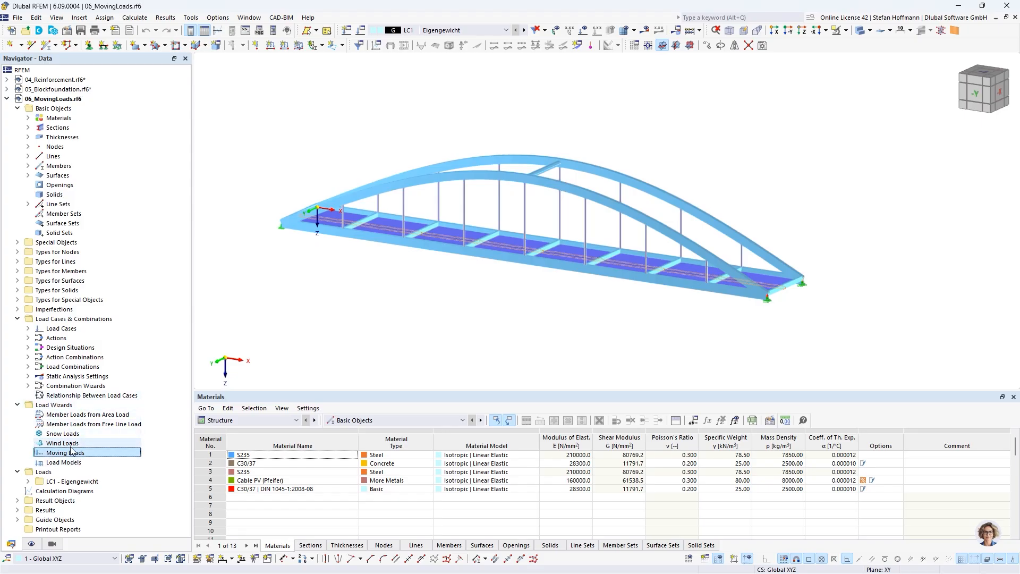
pyautogui.rightClick(74, 453)
pyautogui.click(106, 470)
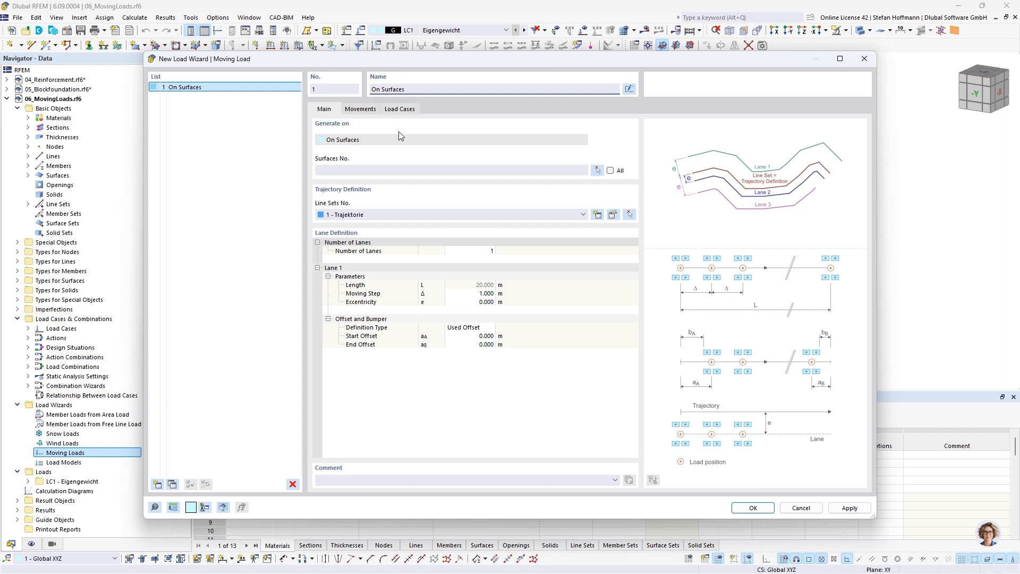
pyautogui.click(414, 171)
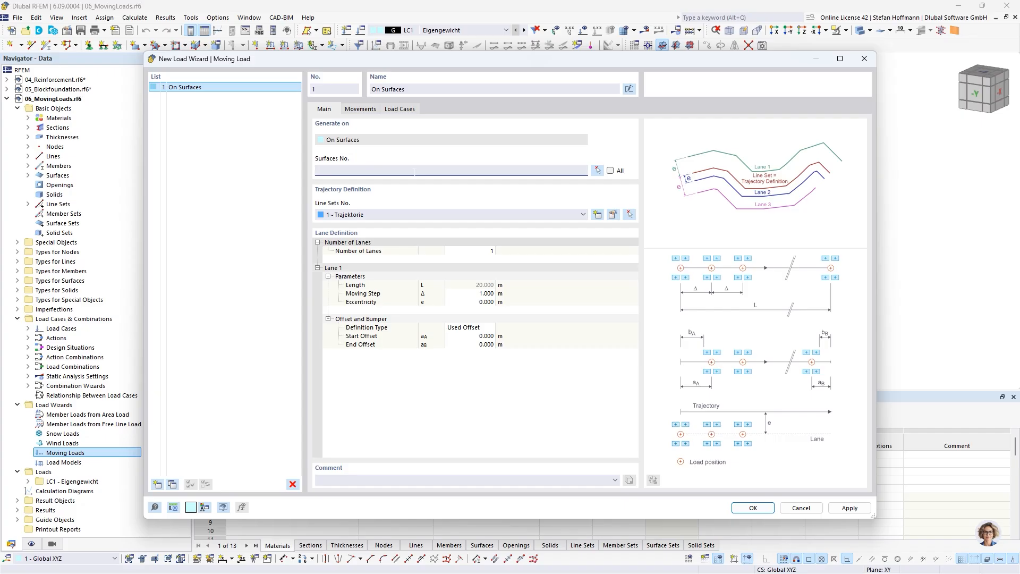
pyautogui.click(611, 171)
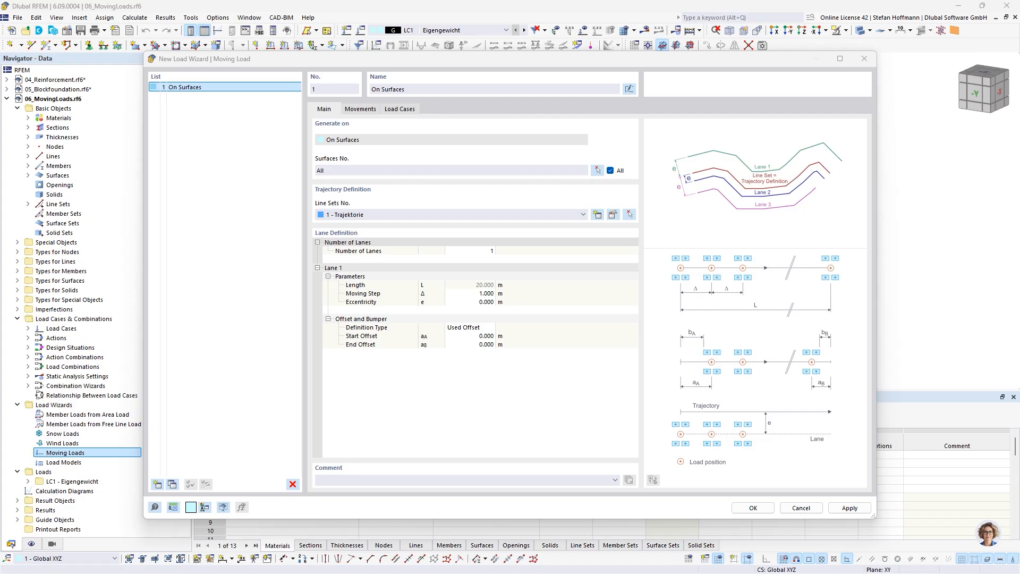
pyautogui.click(489, 295)
pyautogui.write('0,25')
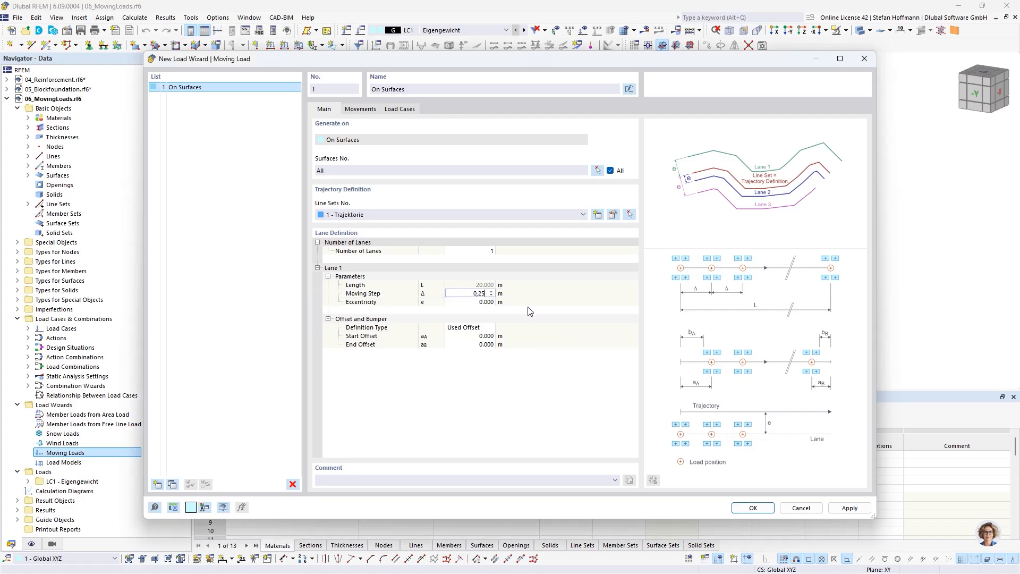
pyautogui.press('Tab')
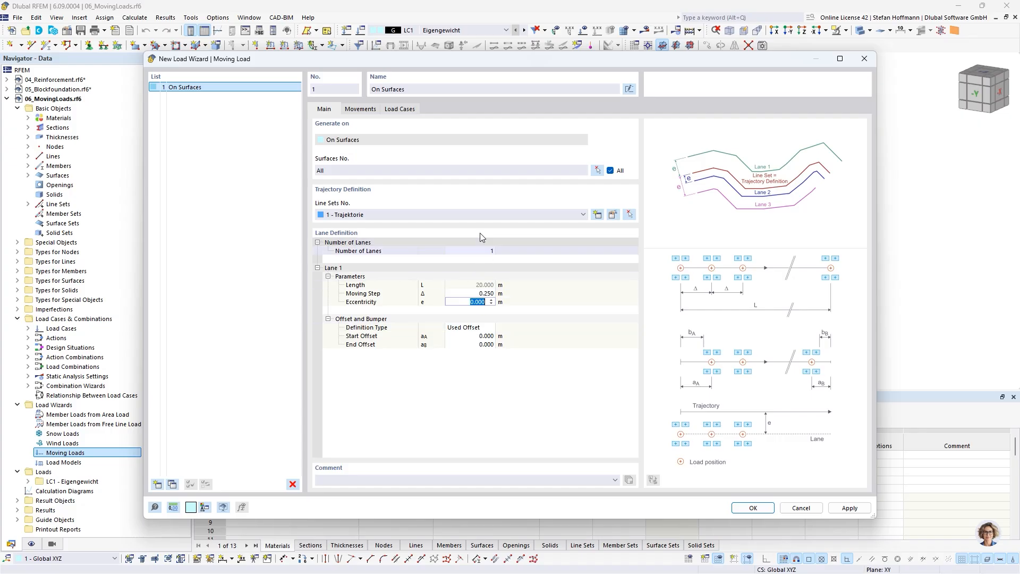
# Assign Lane 1 to the first set of movements and start a new load model for it.
pyautogui.click(367, 110)
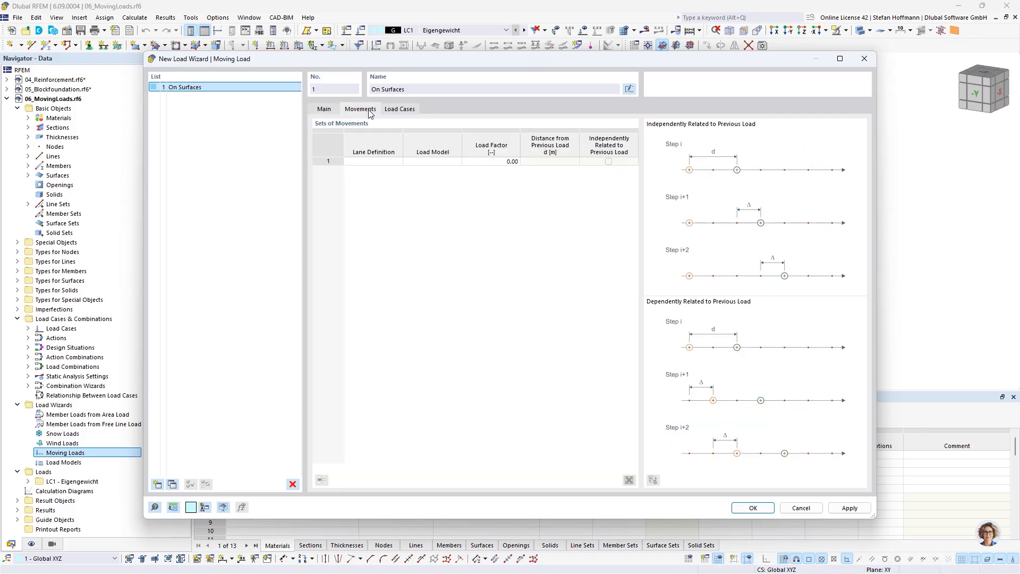
pyautogui.click(393, 160)
pyautogui.click(396, 163)
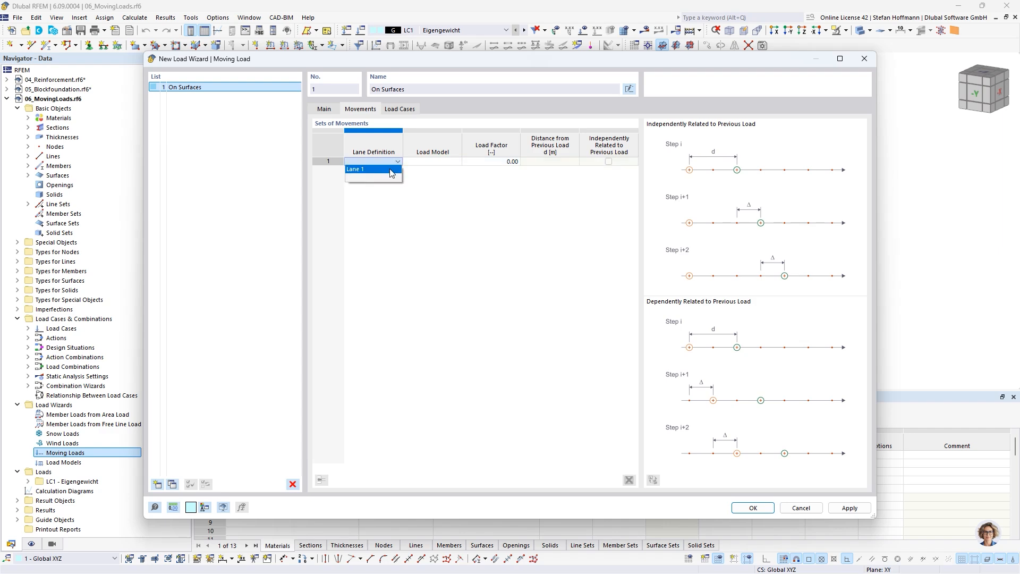
pyautogui.click(391, 169)
pyautogui.click(427, 163)
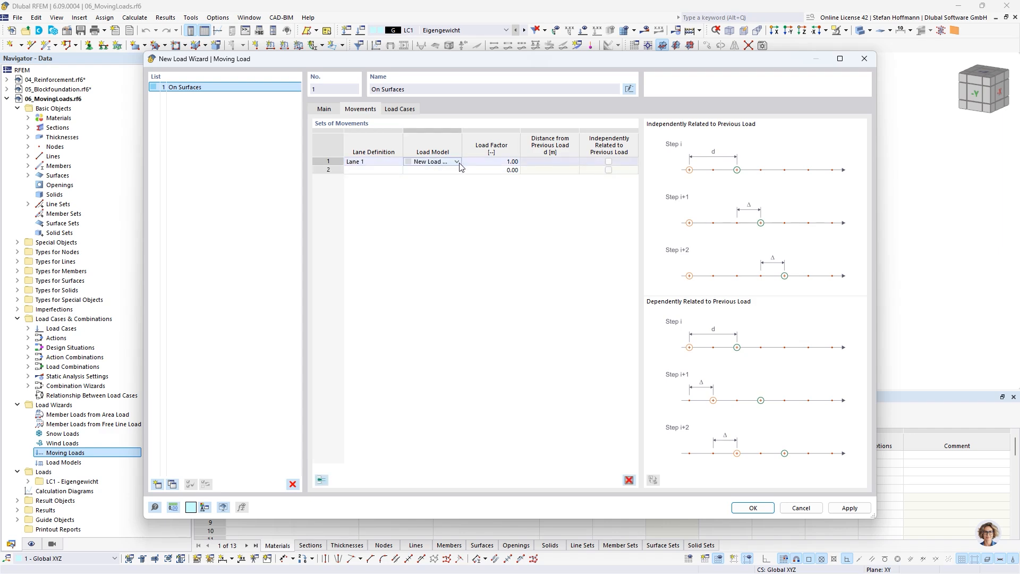
pyautogui.click(457, 162)
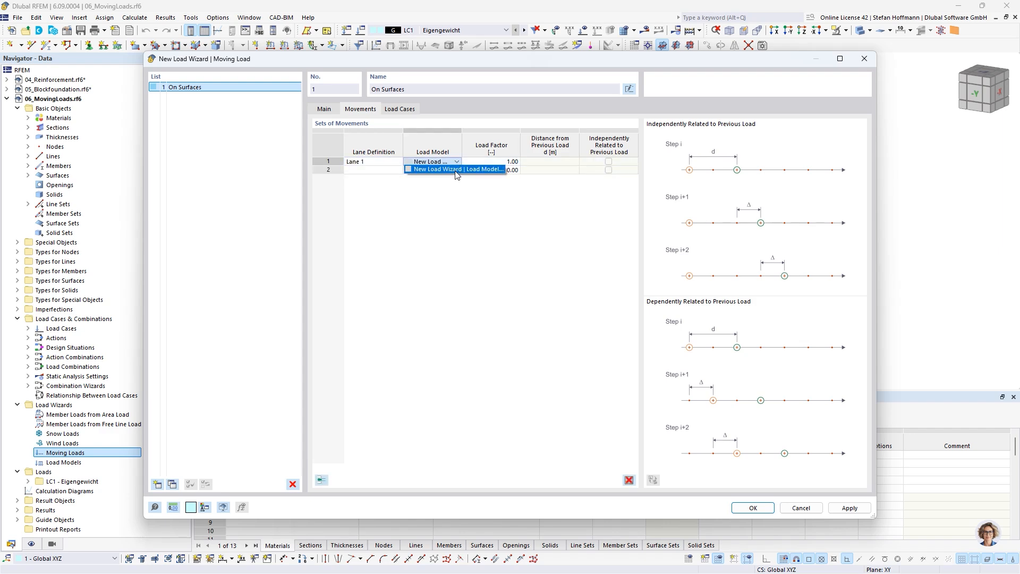
pyautogui.click(459, 175)
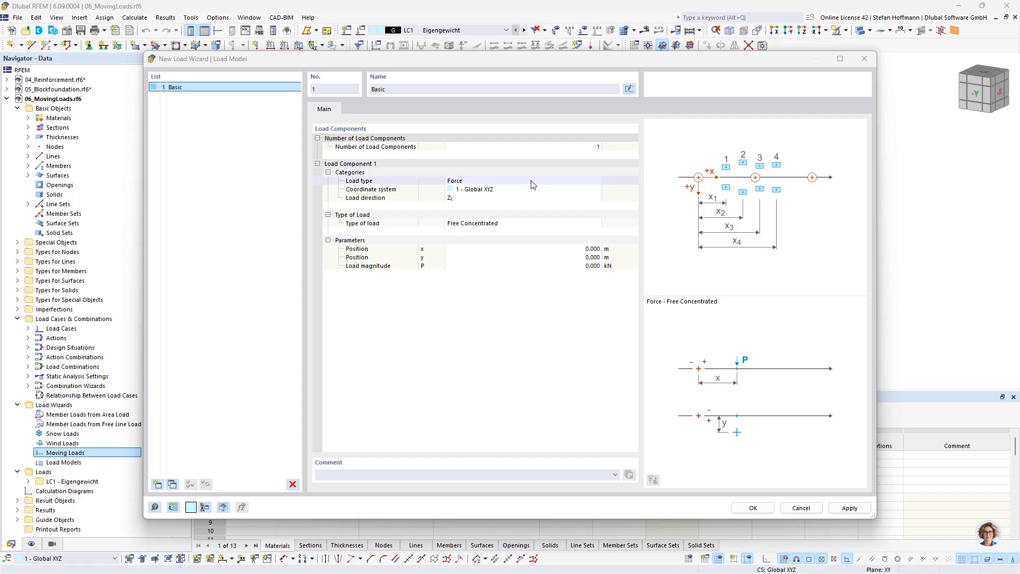
# Define the load component as Axle - Free Rectangular Load with a gauge of 1.5 m and a load magnitude of 240 kN/m².
pyautogui.click(525, 223)
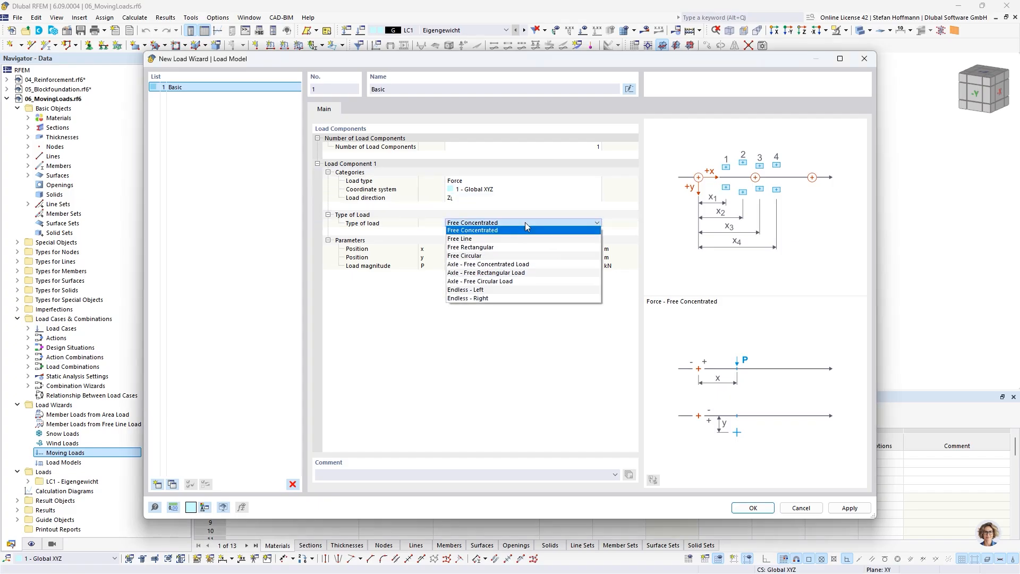
pyautogui.click(521, 273)
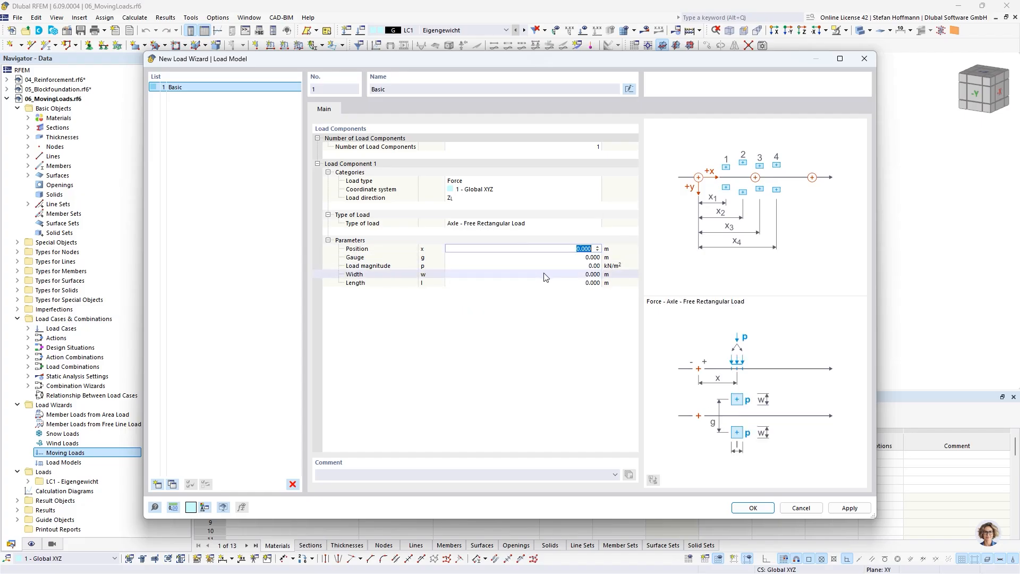
pyautogui.press('Tab')
pyautogui.write('1')
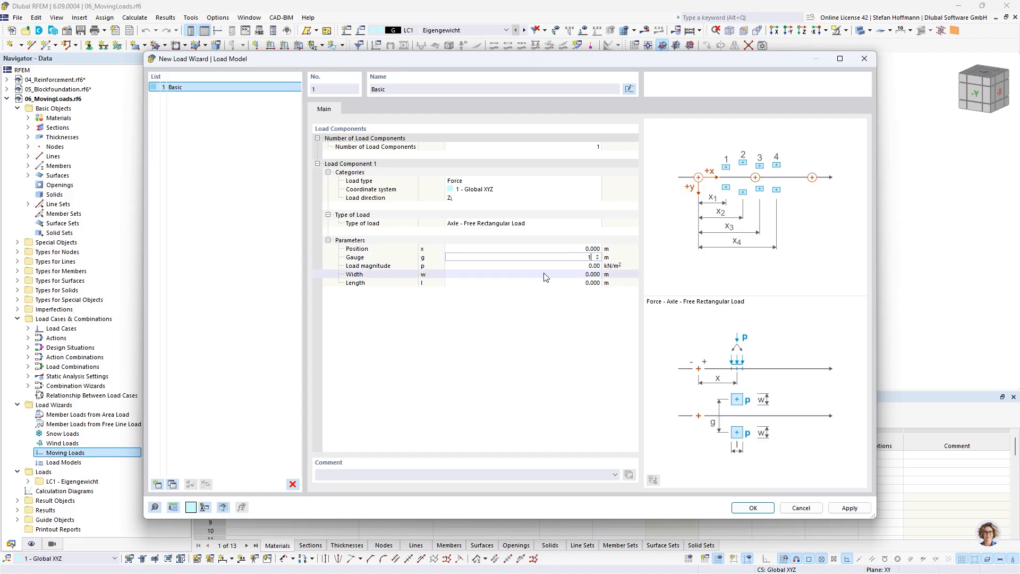
pyautogui.press('Tab')
pyautogui.hotkey('shift', 'Tab')
pyautogui.write('1.5')
pyautogui.press('Tab')
pyautogui.write('240')
pyautogui.press('Tab')
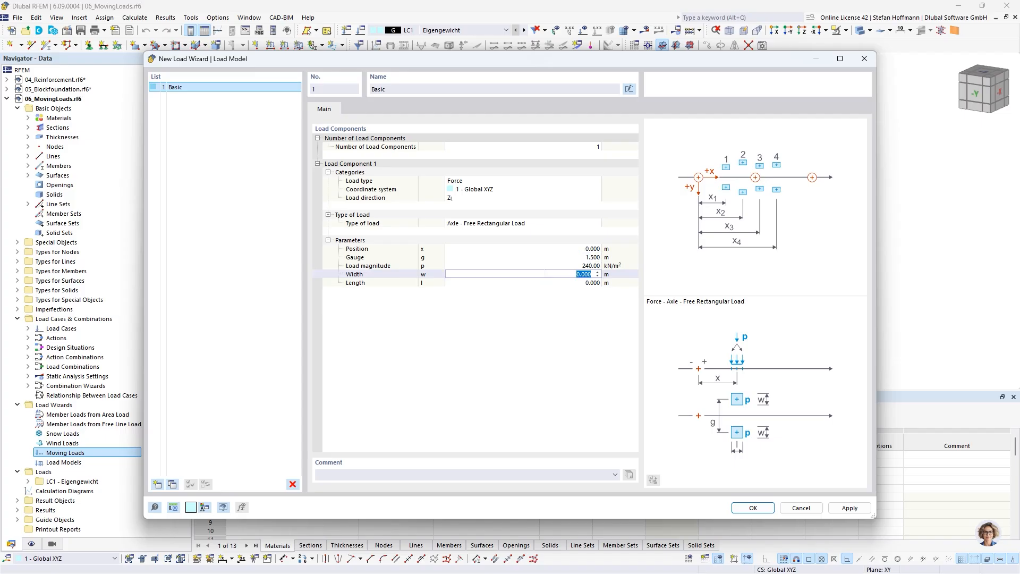
# Set the axle load's width and length to 0.25 m each and generate the moving load cases.
pyautogui.write('0.25')
pyautogui.press('Tab')
pyautogui.write('0.25')
pyautogui.click(545, 274)
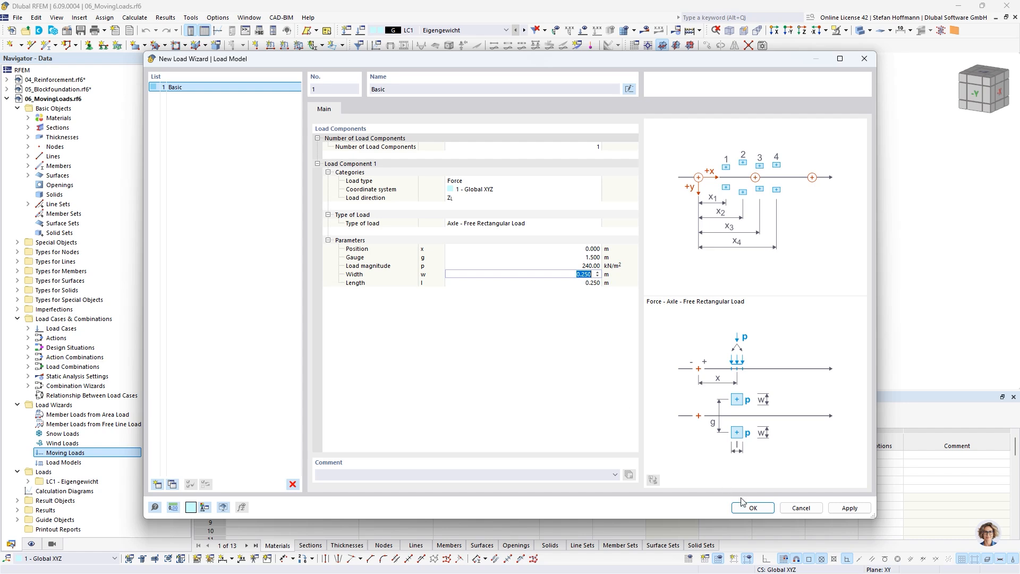
pyautogui.click(753, 507)
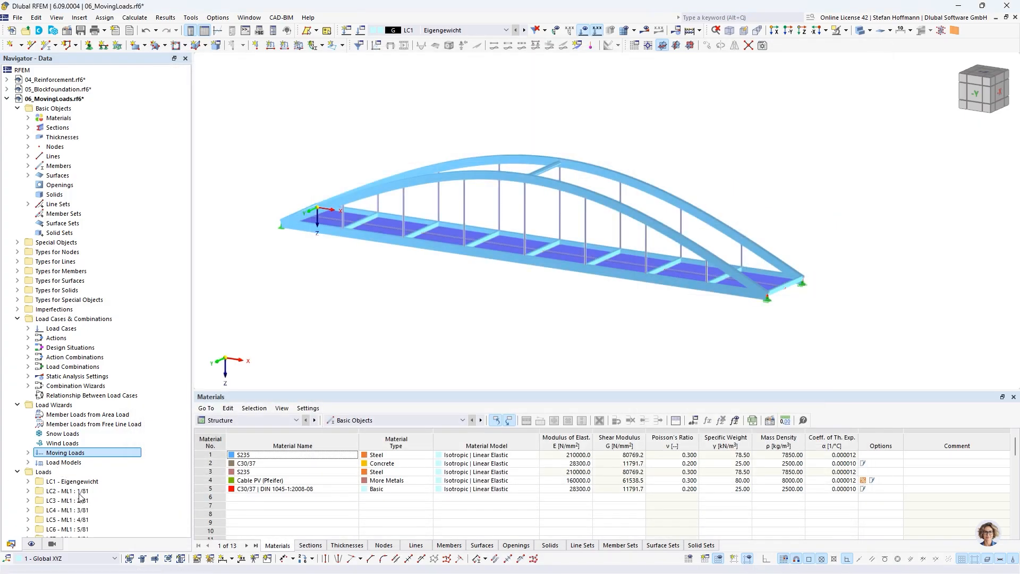
# Step through the generated moving load cases from LC2 to LC19 to examine the axle load's position on the bridge.
pyautogui.click(75, 490)
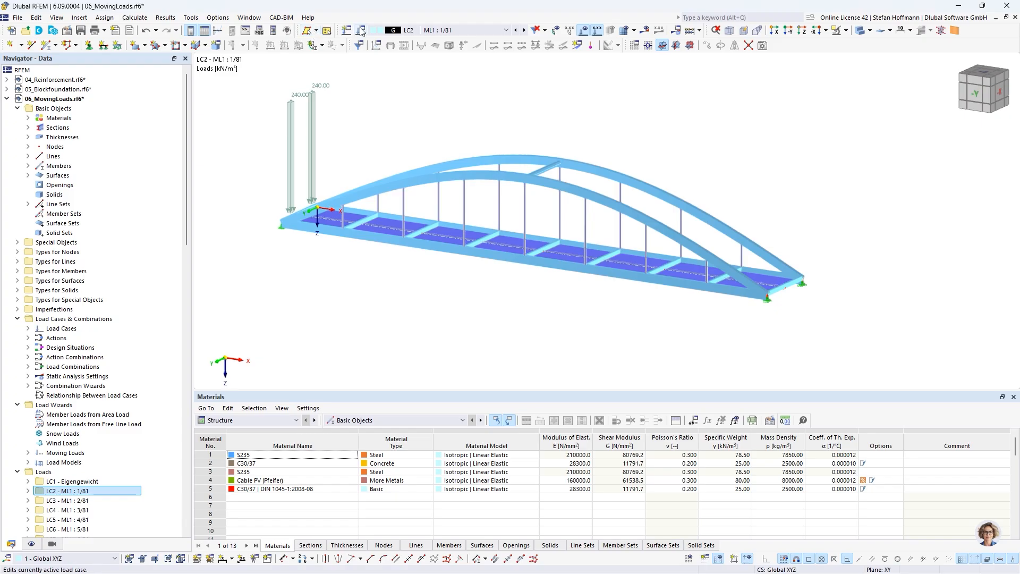
pyautogui.click(524, 31)
pyautogui.click(524, 31)
pyautogui.click(524, 31)
pyautogui.click(523, 31)
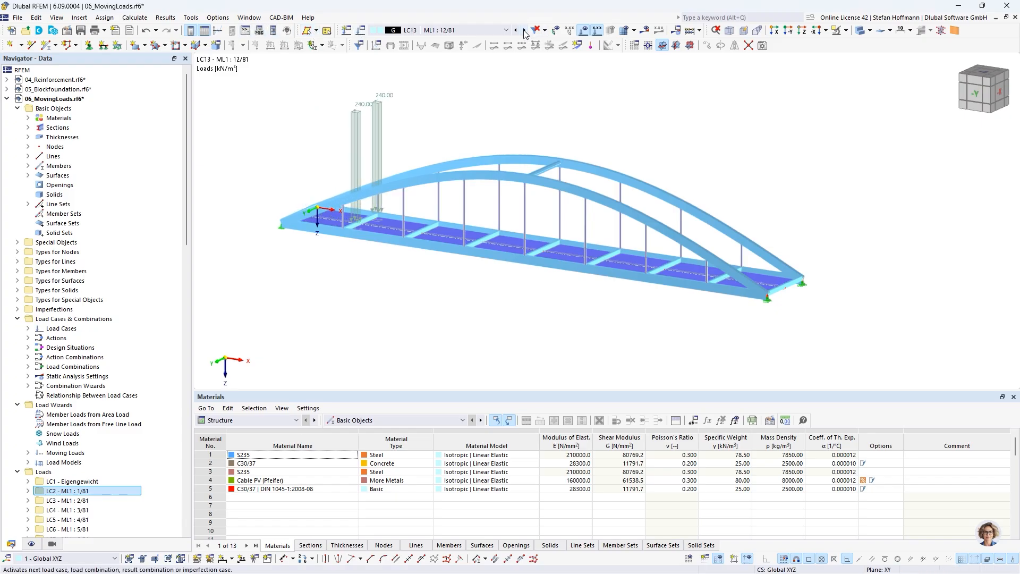
pyautogui.click(524, 31)
pyautogui.click(524, 31)
pyautogui.click(524, 31)
pyautogui.click(524, 31)
pyautogui.click(523, 31)
pyautogui.click(524, 31)
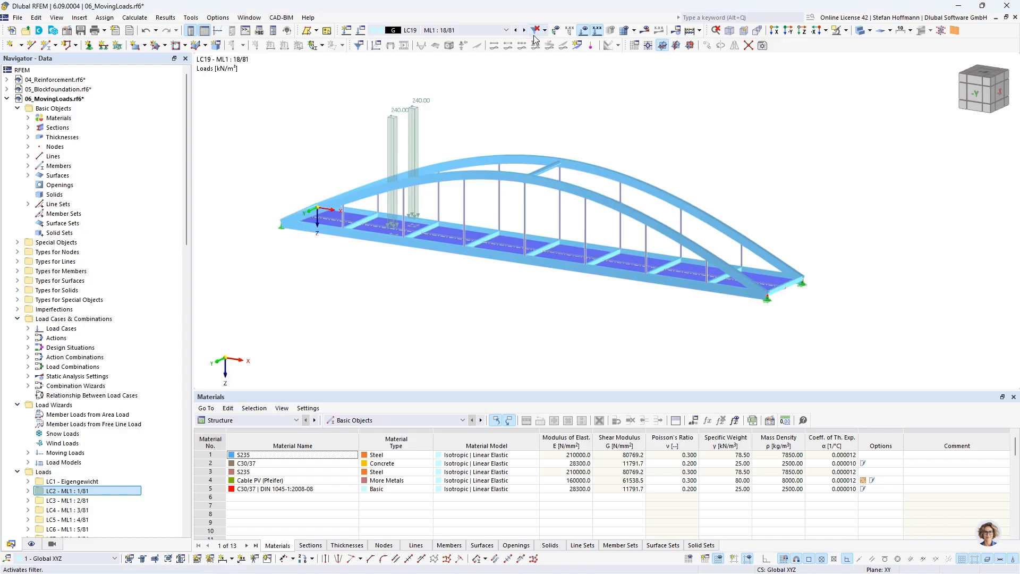
# Calculate load case LC19 and display the bridge's global deformations.
pyautogui.click(649, 32)
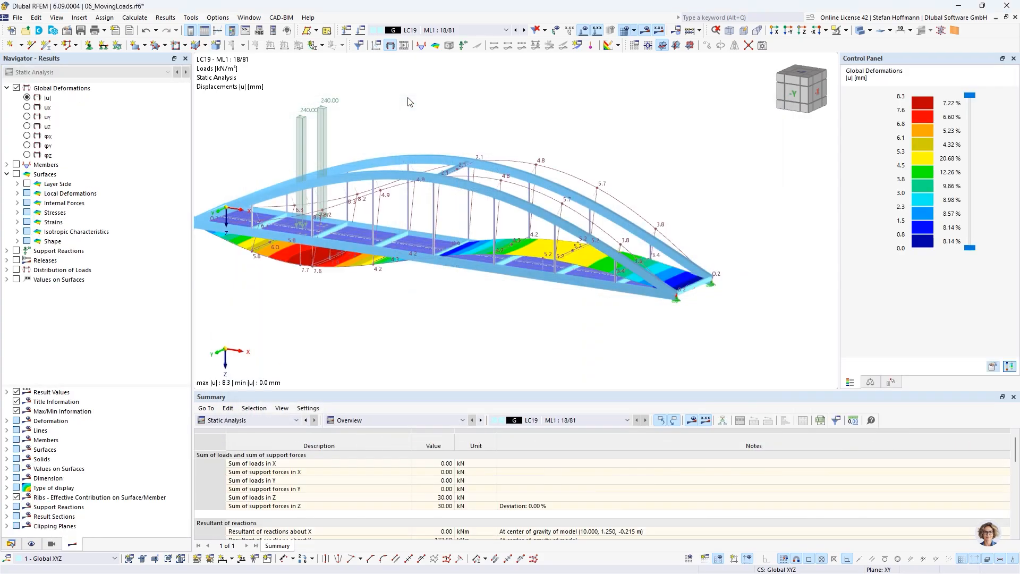
pyautogui.moveTo(416, 102); pyautogui.dragTo(534, 160, button='middle')
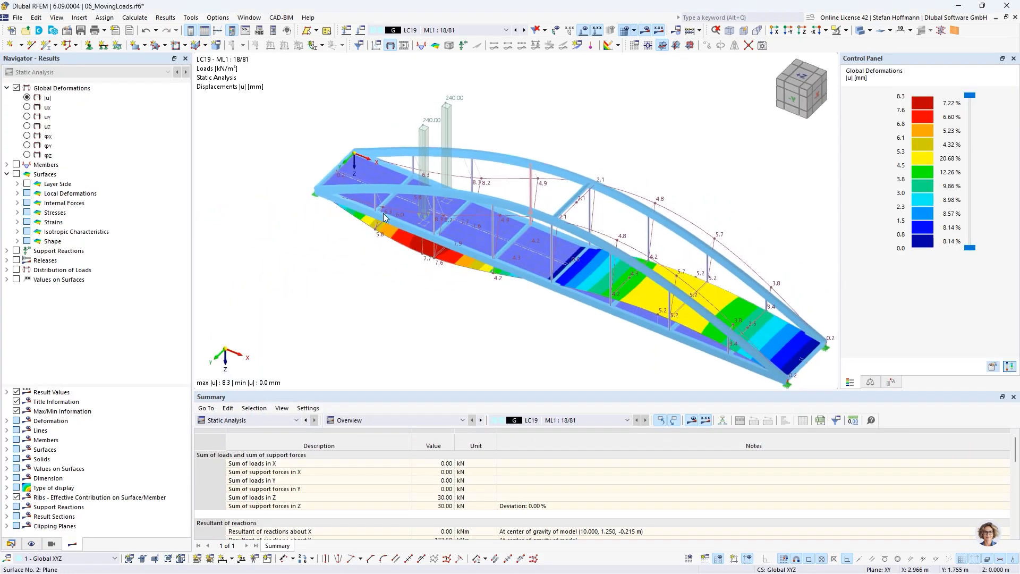
# Display the distribution of loads for LC19 with the applied loads hidden, and examine the FE mesh node forces and global surface load pZ.
pyautogui.click(17, 270)
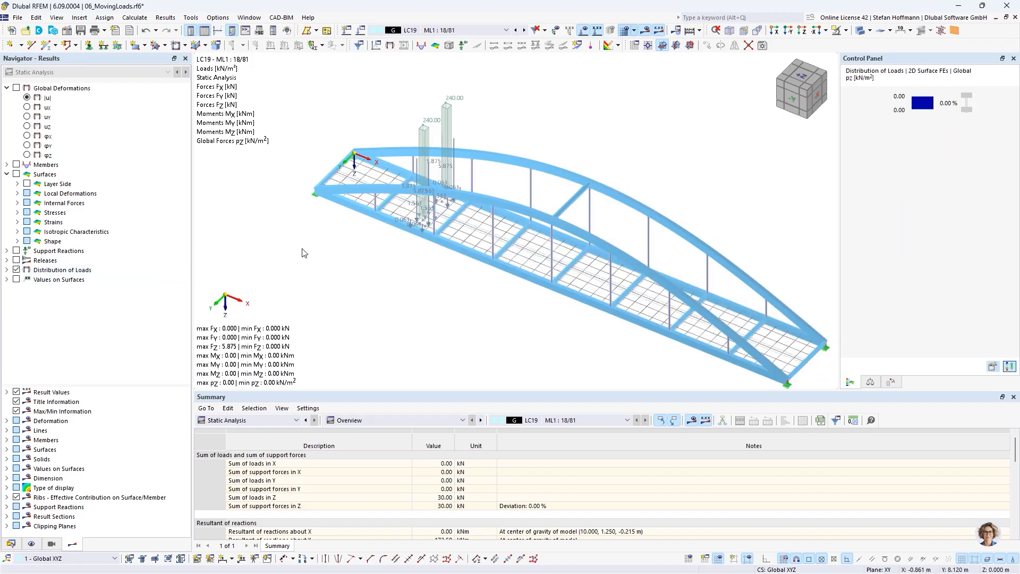
pyautogui.click(597, 30)
pyautogui.scroll(5, 406, 223)
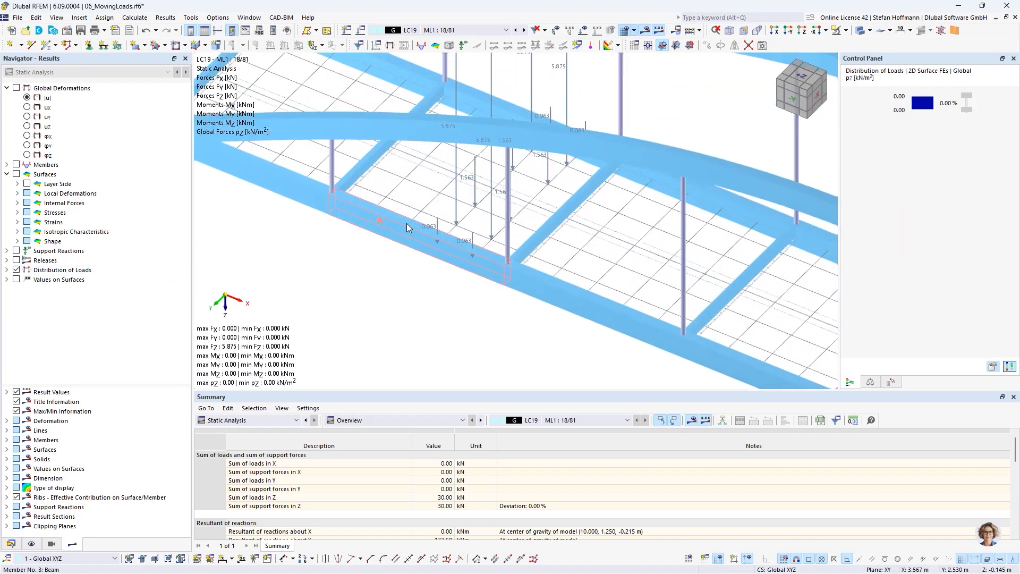
pyautogui.click(7, 270)
pyautogui.scroll(-3, 48, 340)
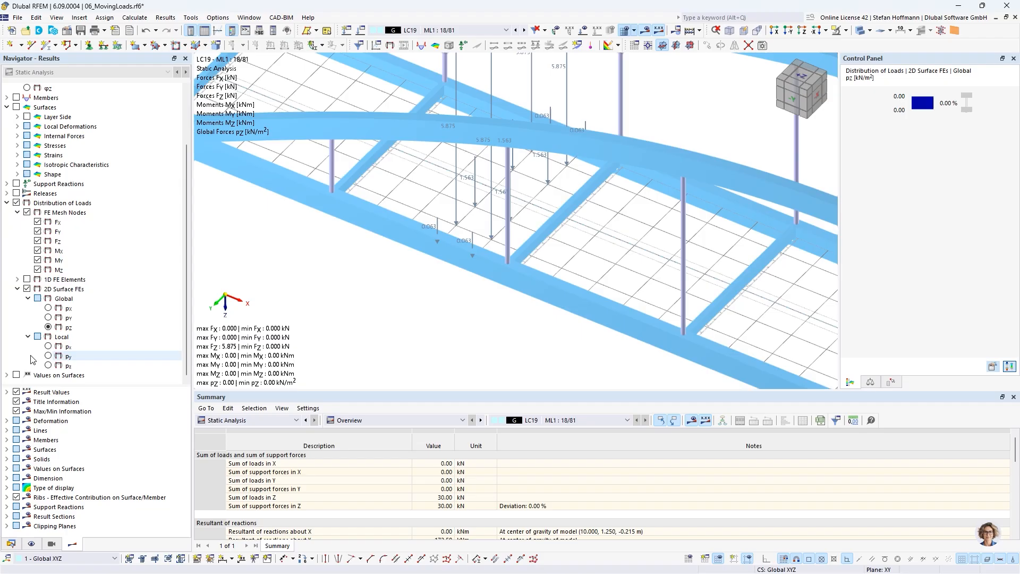
pyautogui.click(51, 328)
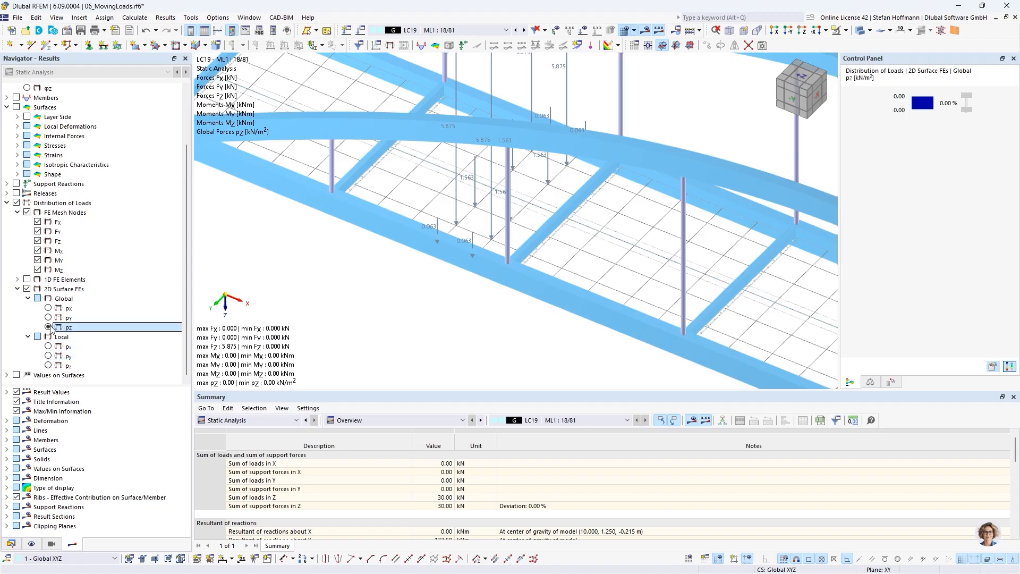
pyautogui.scroll(-4, 471, 234)
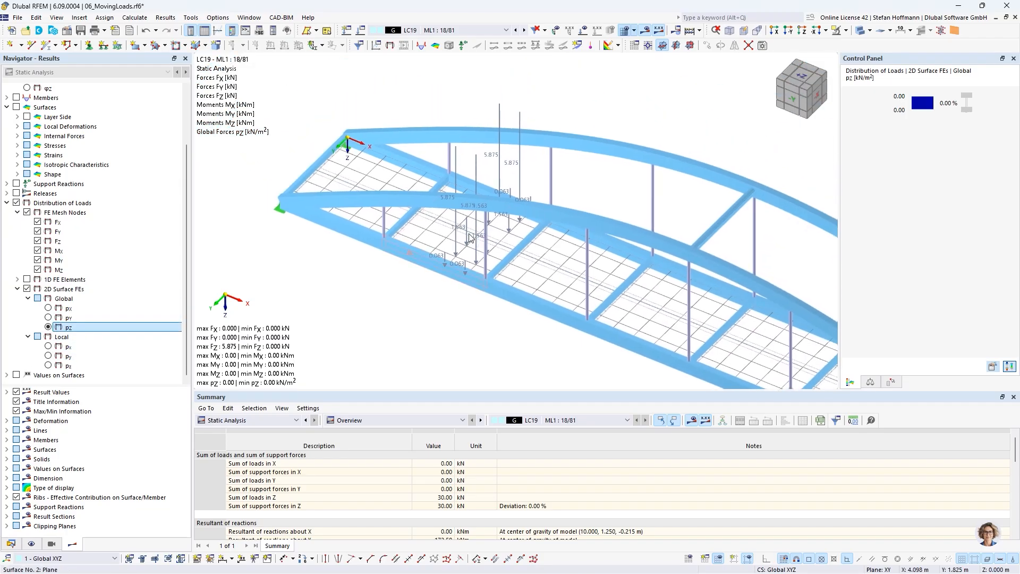